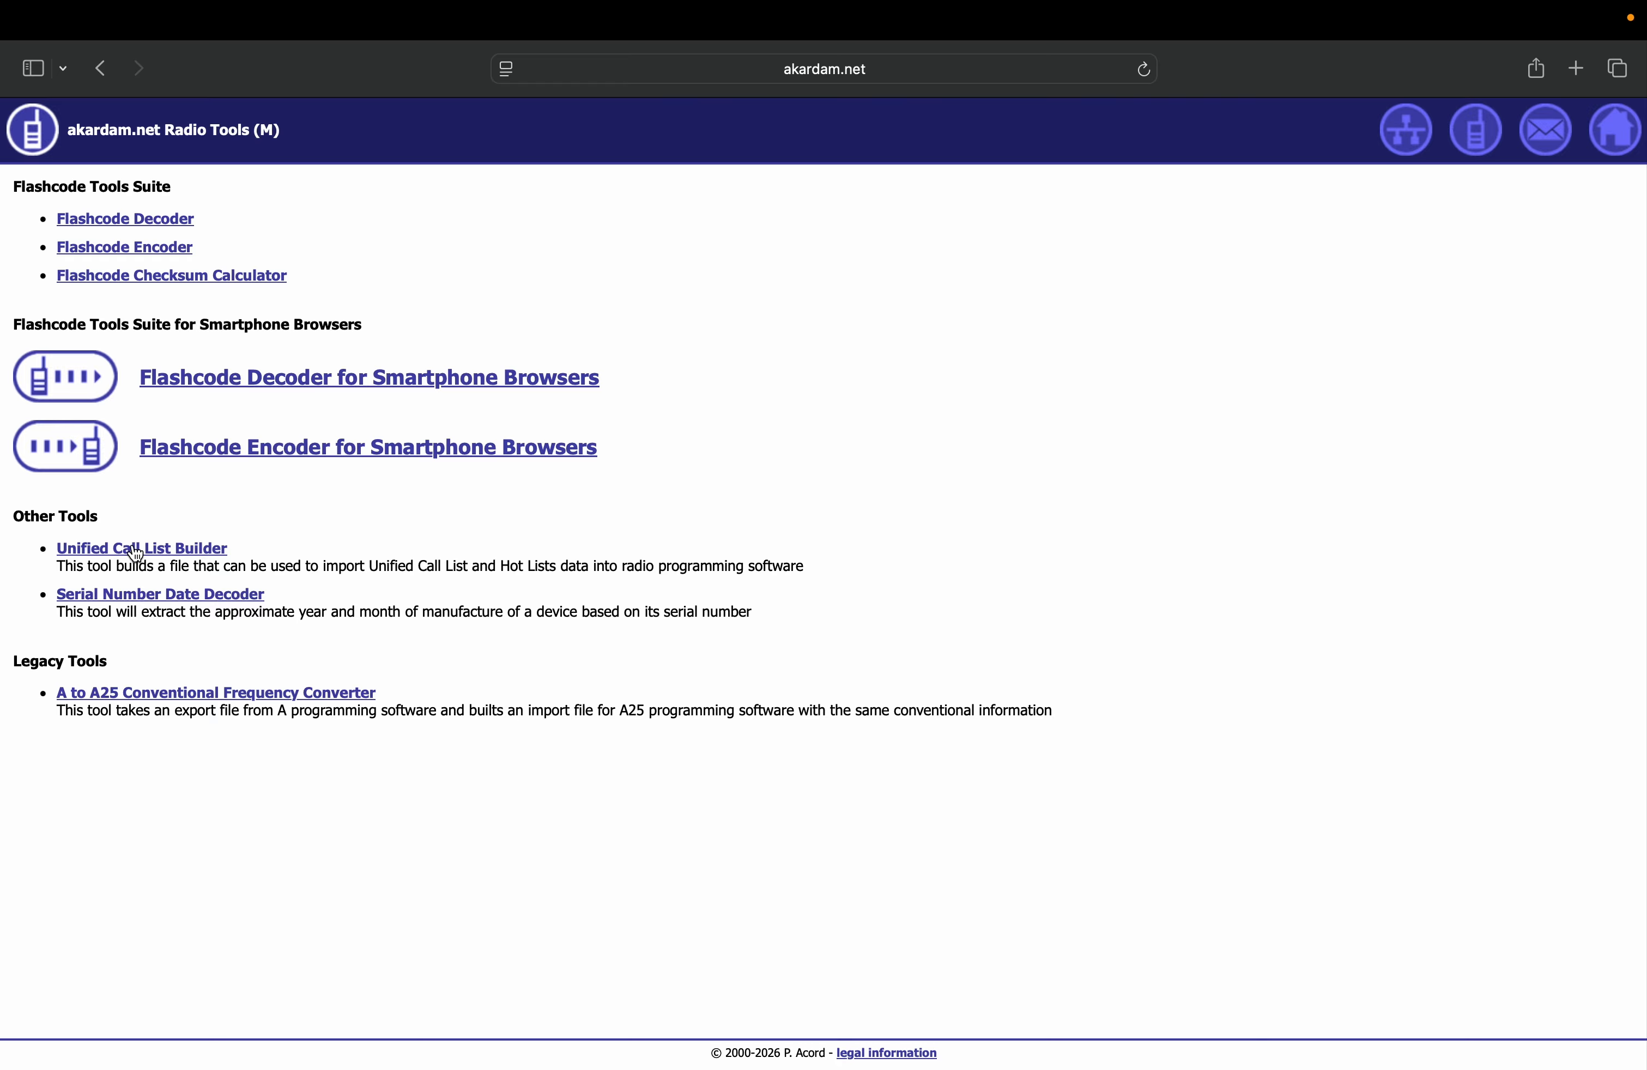
- Open the Unified Call List Builder tool and go over its introductory text
{"action": "left_click", "coordinate": [173, 554]}
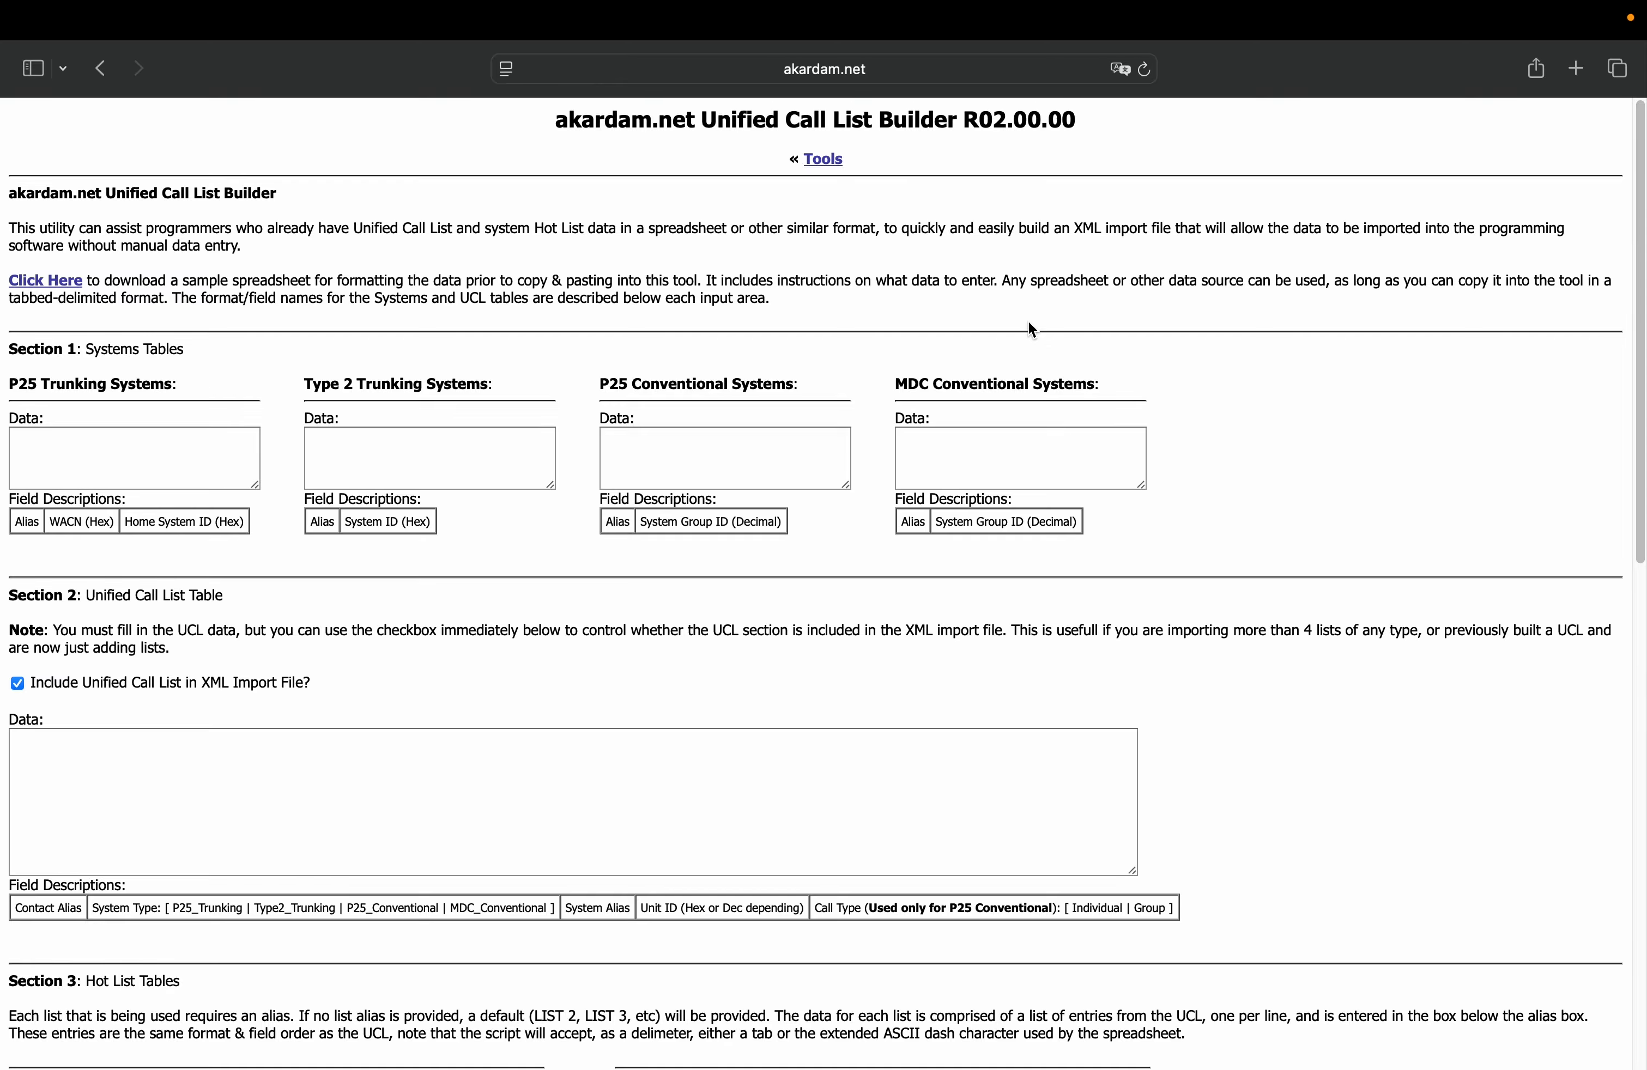
{"action": "left_click_drag", "start_coordinate": [1071, 230], "coordinate": [1173, 227]}
{"action": "left_click", "coordinate": [1192, 267]}
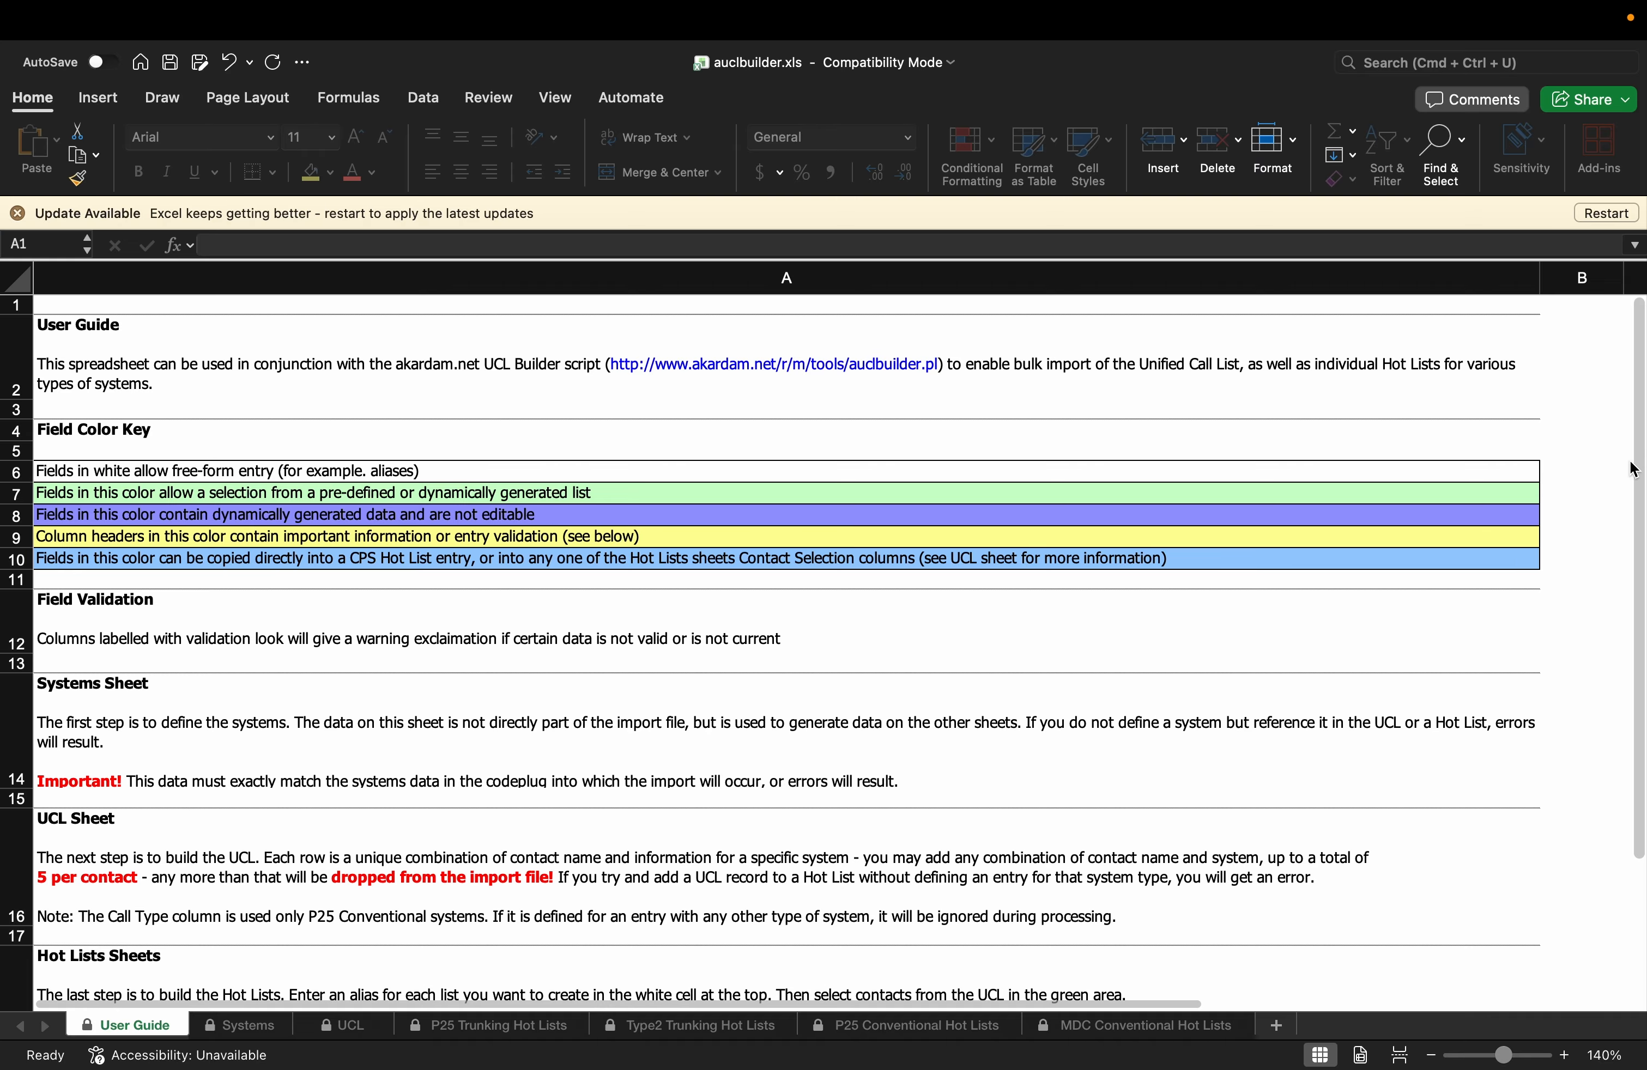
- Read through the User Guide sheet of auclbuilder.xls and open the Systems sheet
{"action": "scroll", "coordinate": [1589, 581], "scroll_direction": "down", "scroll_amount": 5}
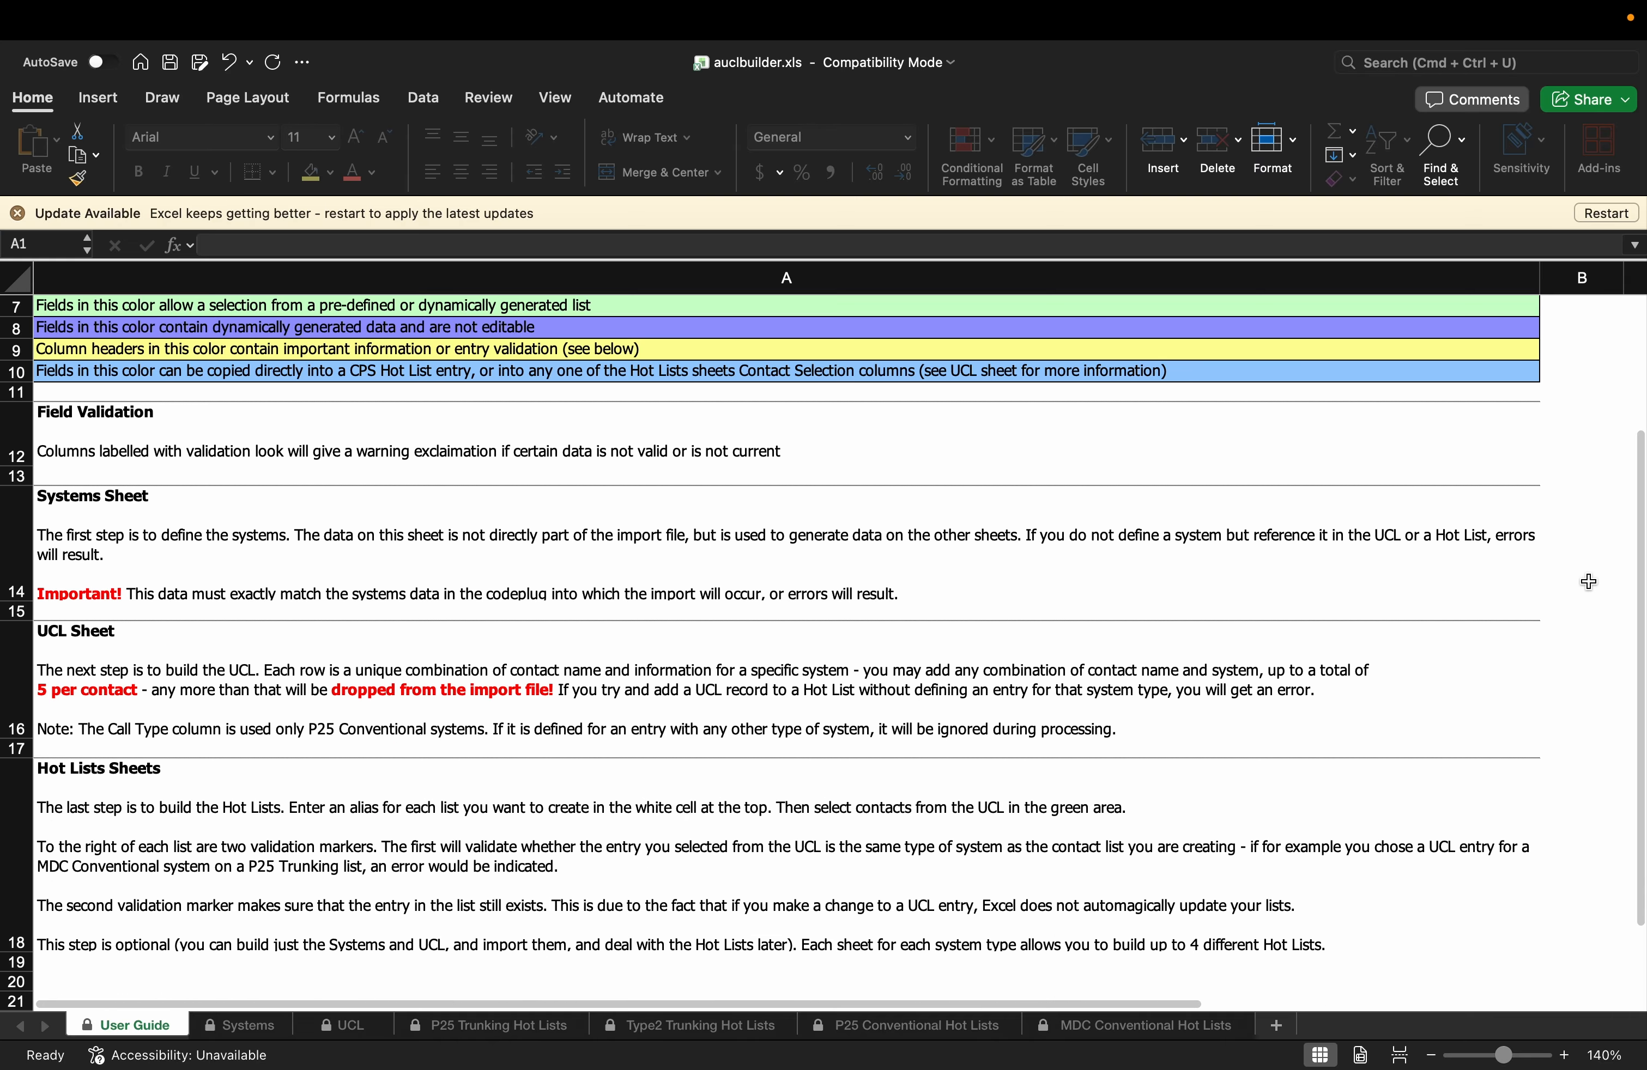
{"action": "scroll", "coordinate": [1589, 581], "scroll_direction": "up", "scroll_amount": 3}
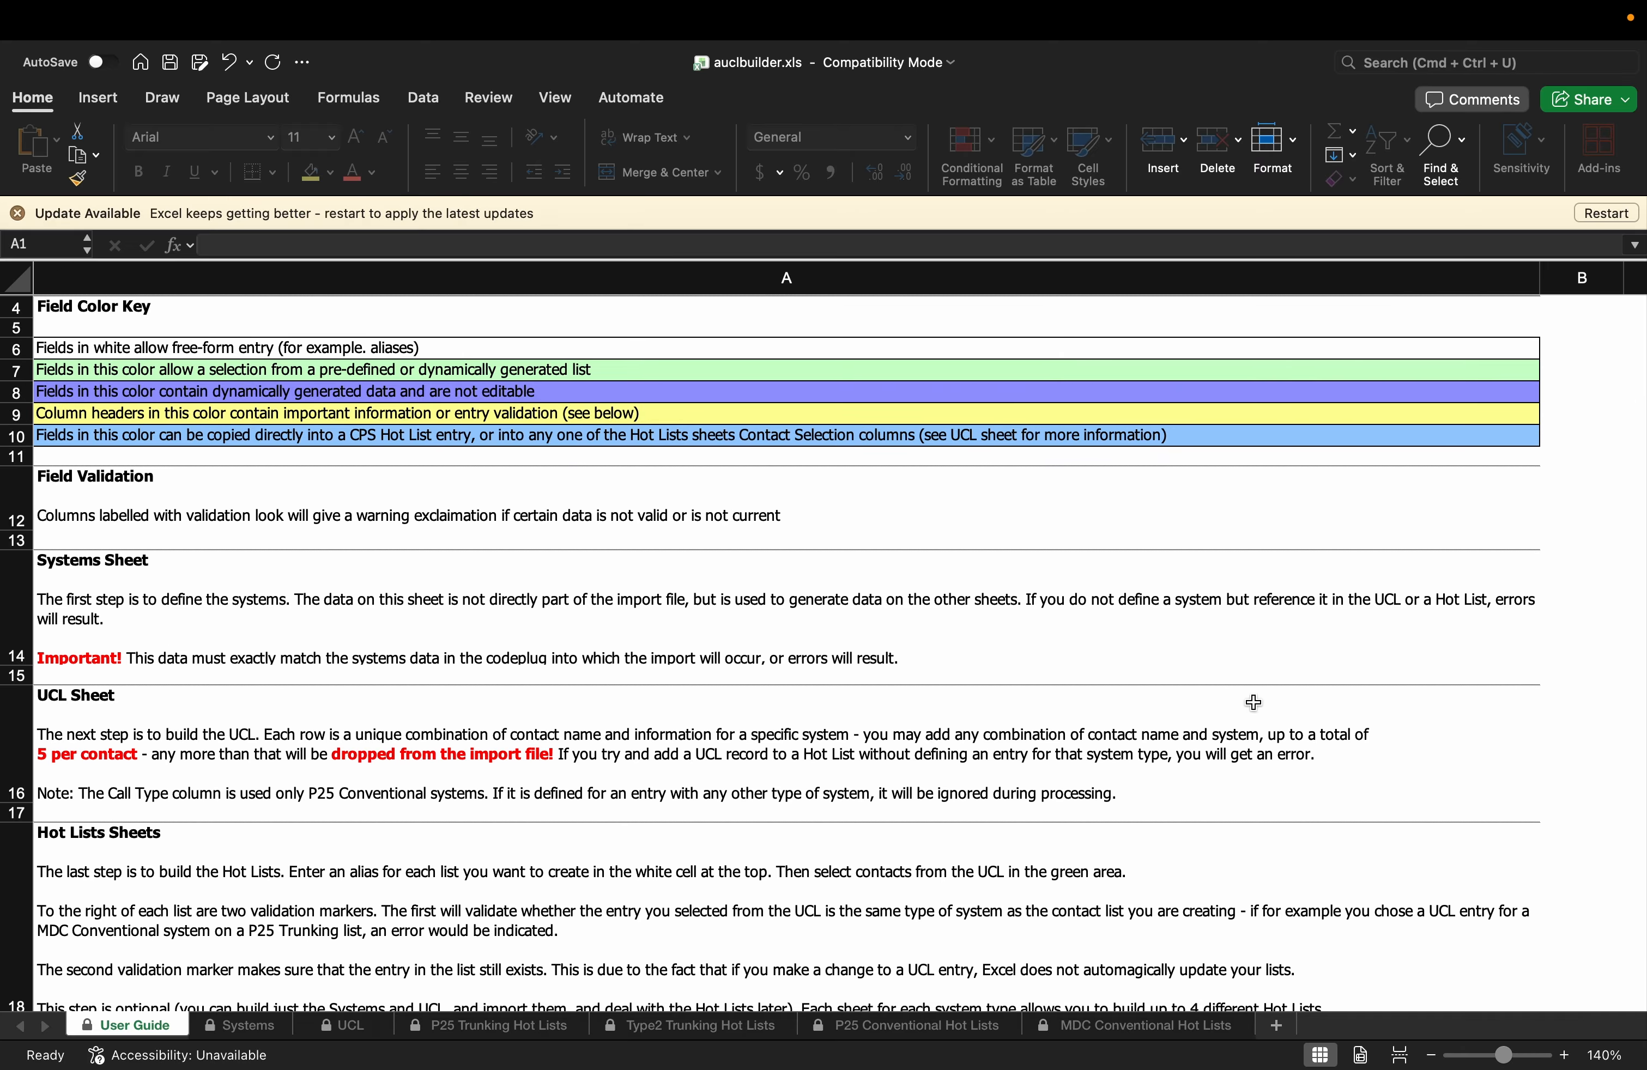
{"action": "left_click", "coordinate": [245, 1028]}
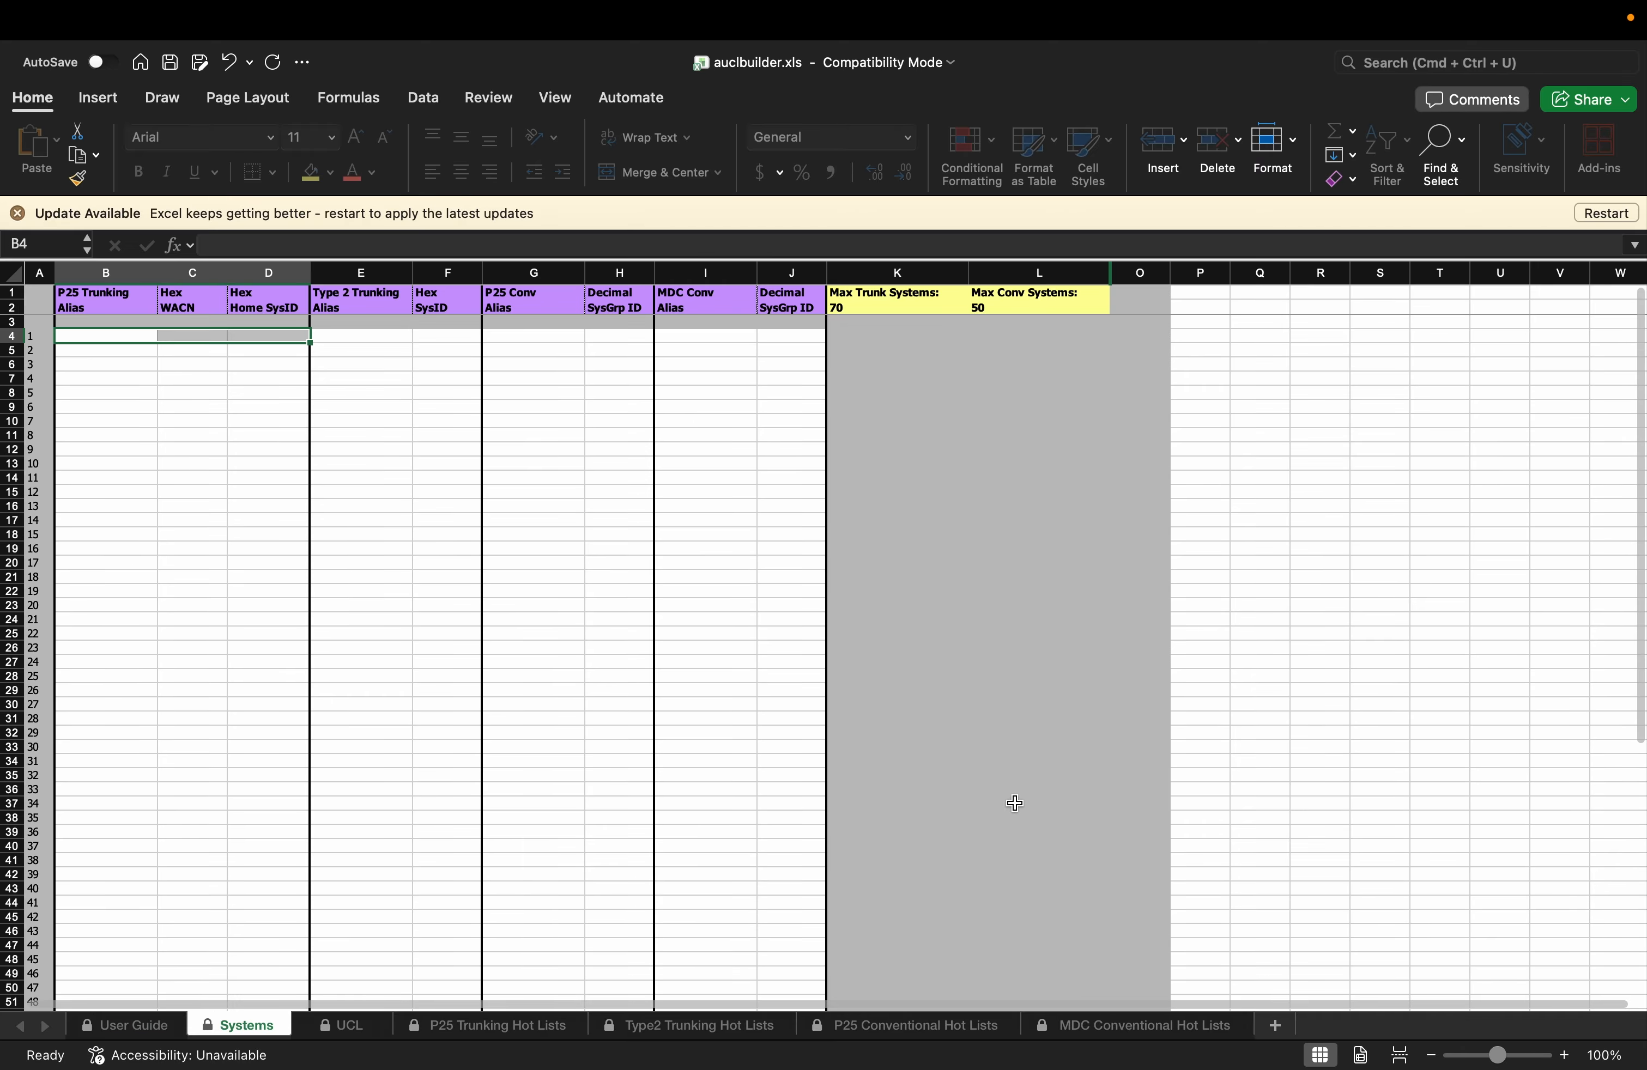
- View the general settings of the STATEWIDE trunking system in APX CPS, and return to the auclbuilder.xls workbook in Excel
{"action": "left_click", "coordinate": [192, 549]}
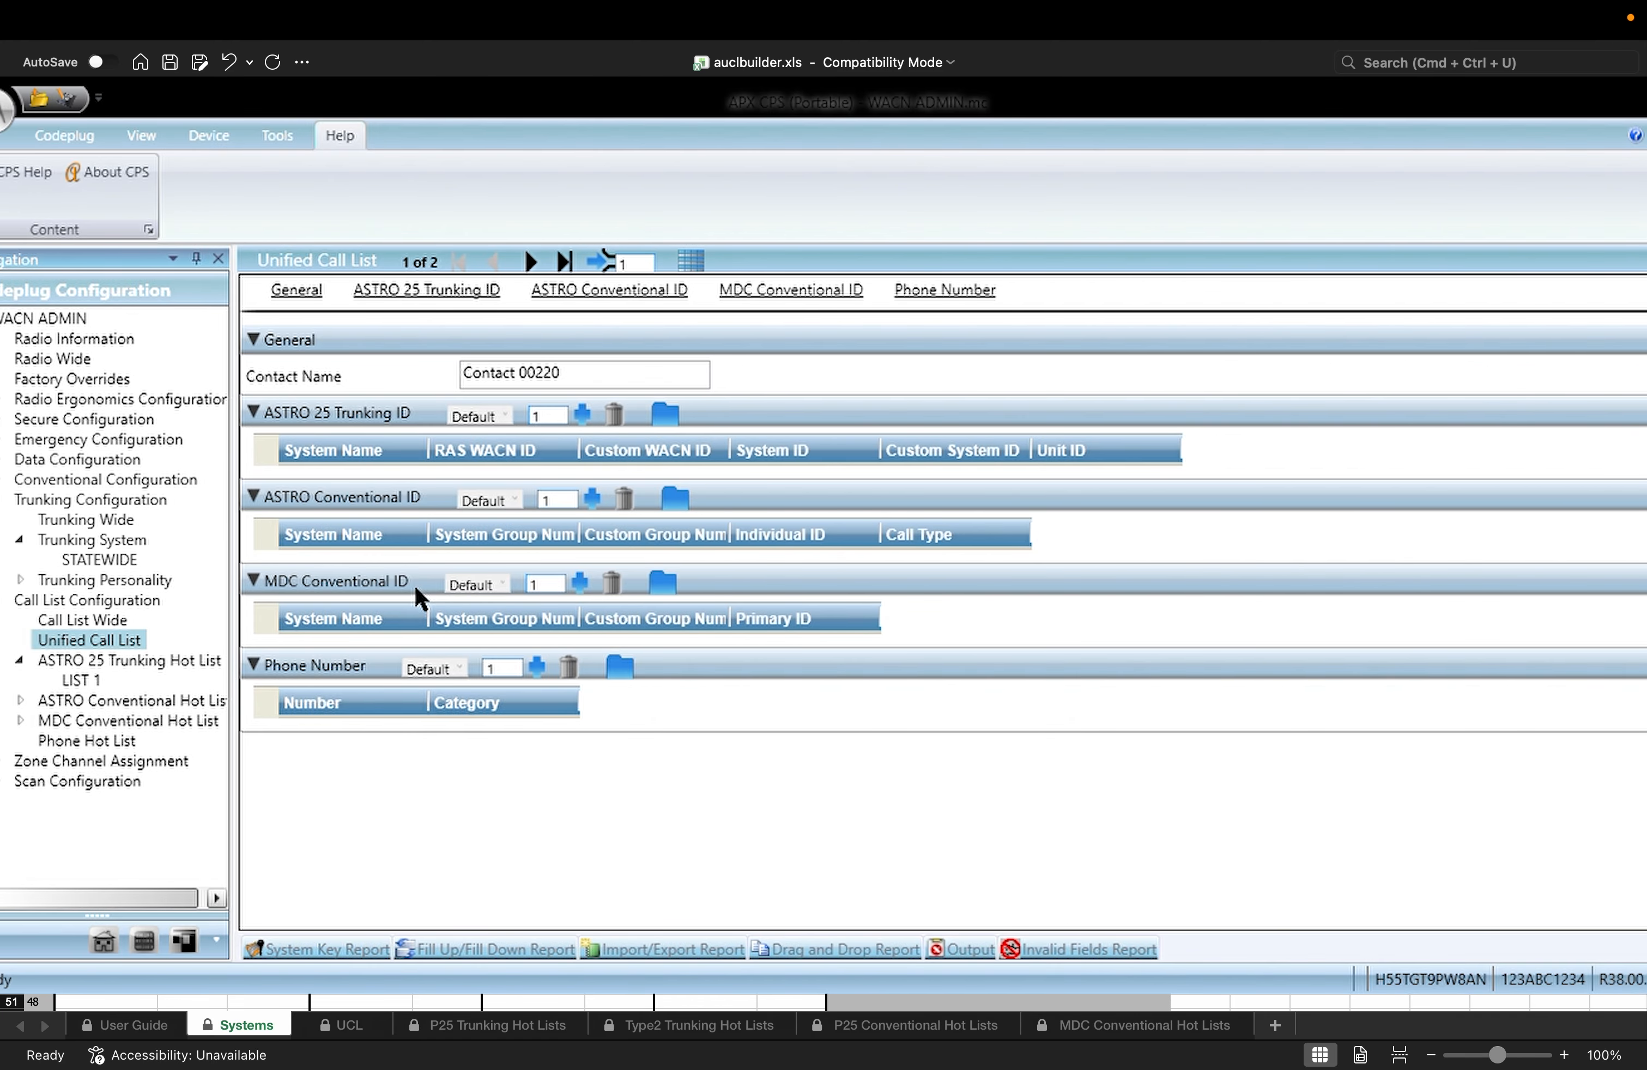
{"action": "left_click", "coordinate": [99, 560]}
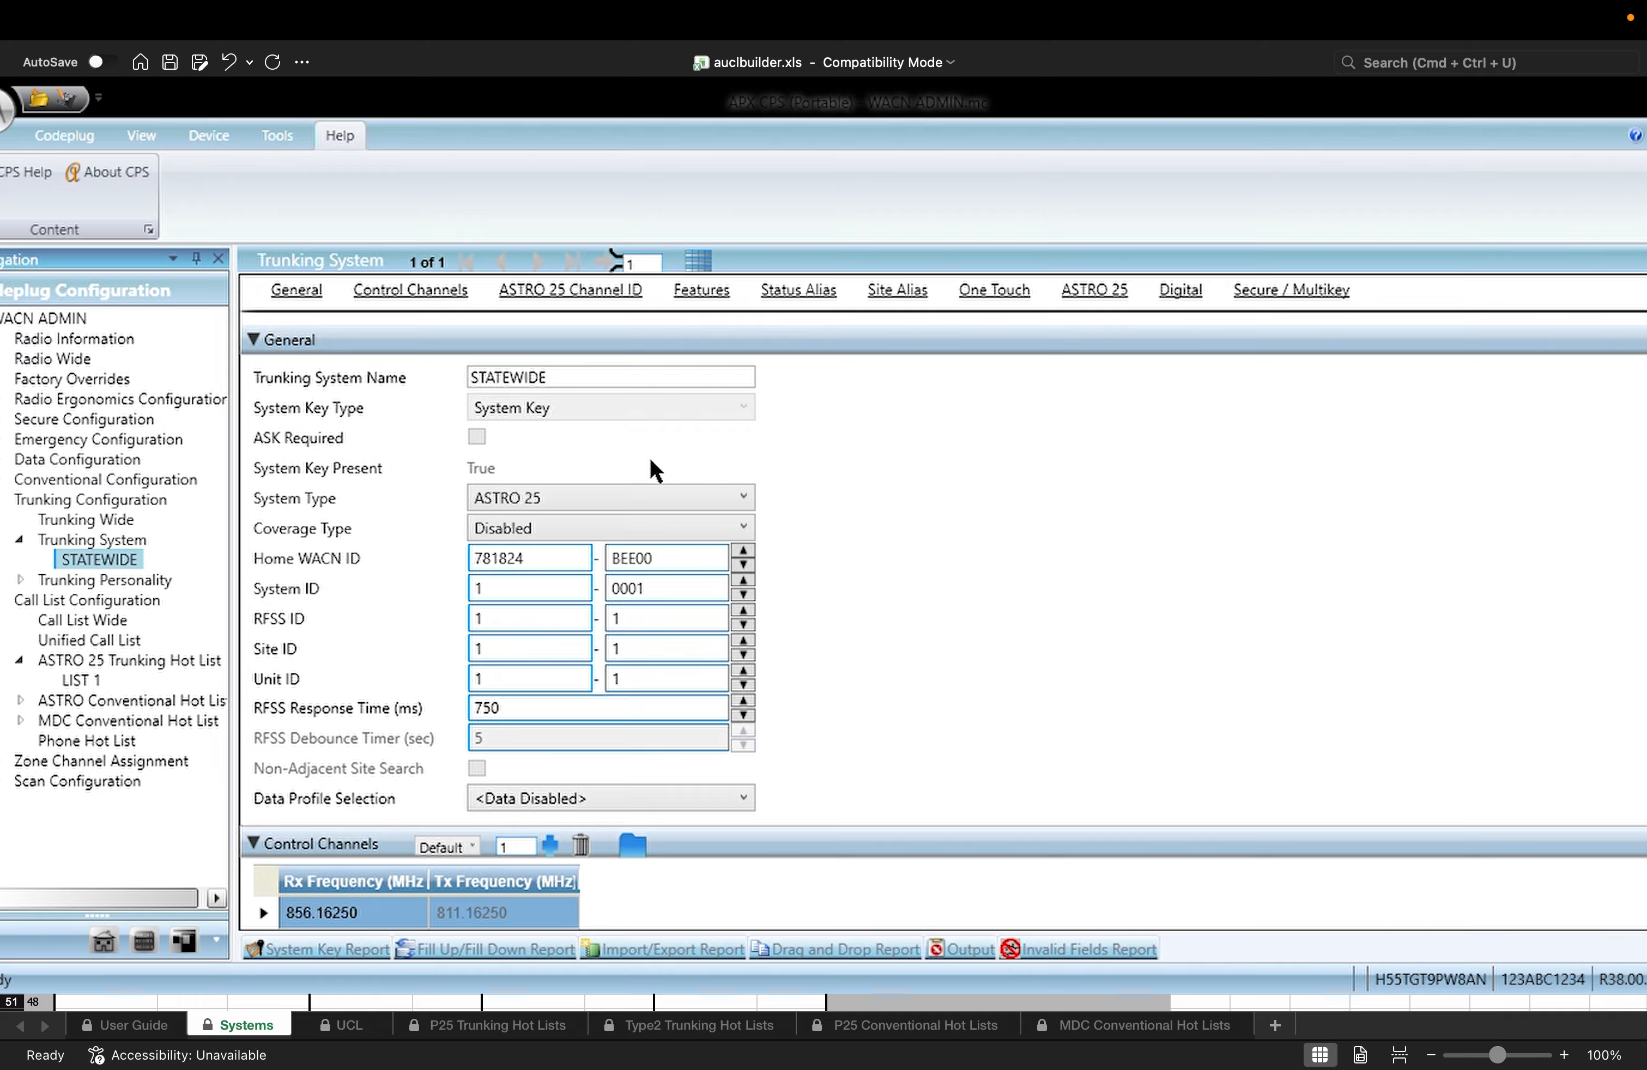
{"action": "key", "text": "super+Tab"}
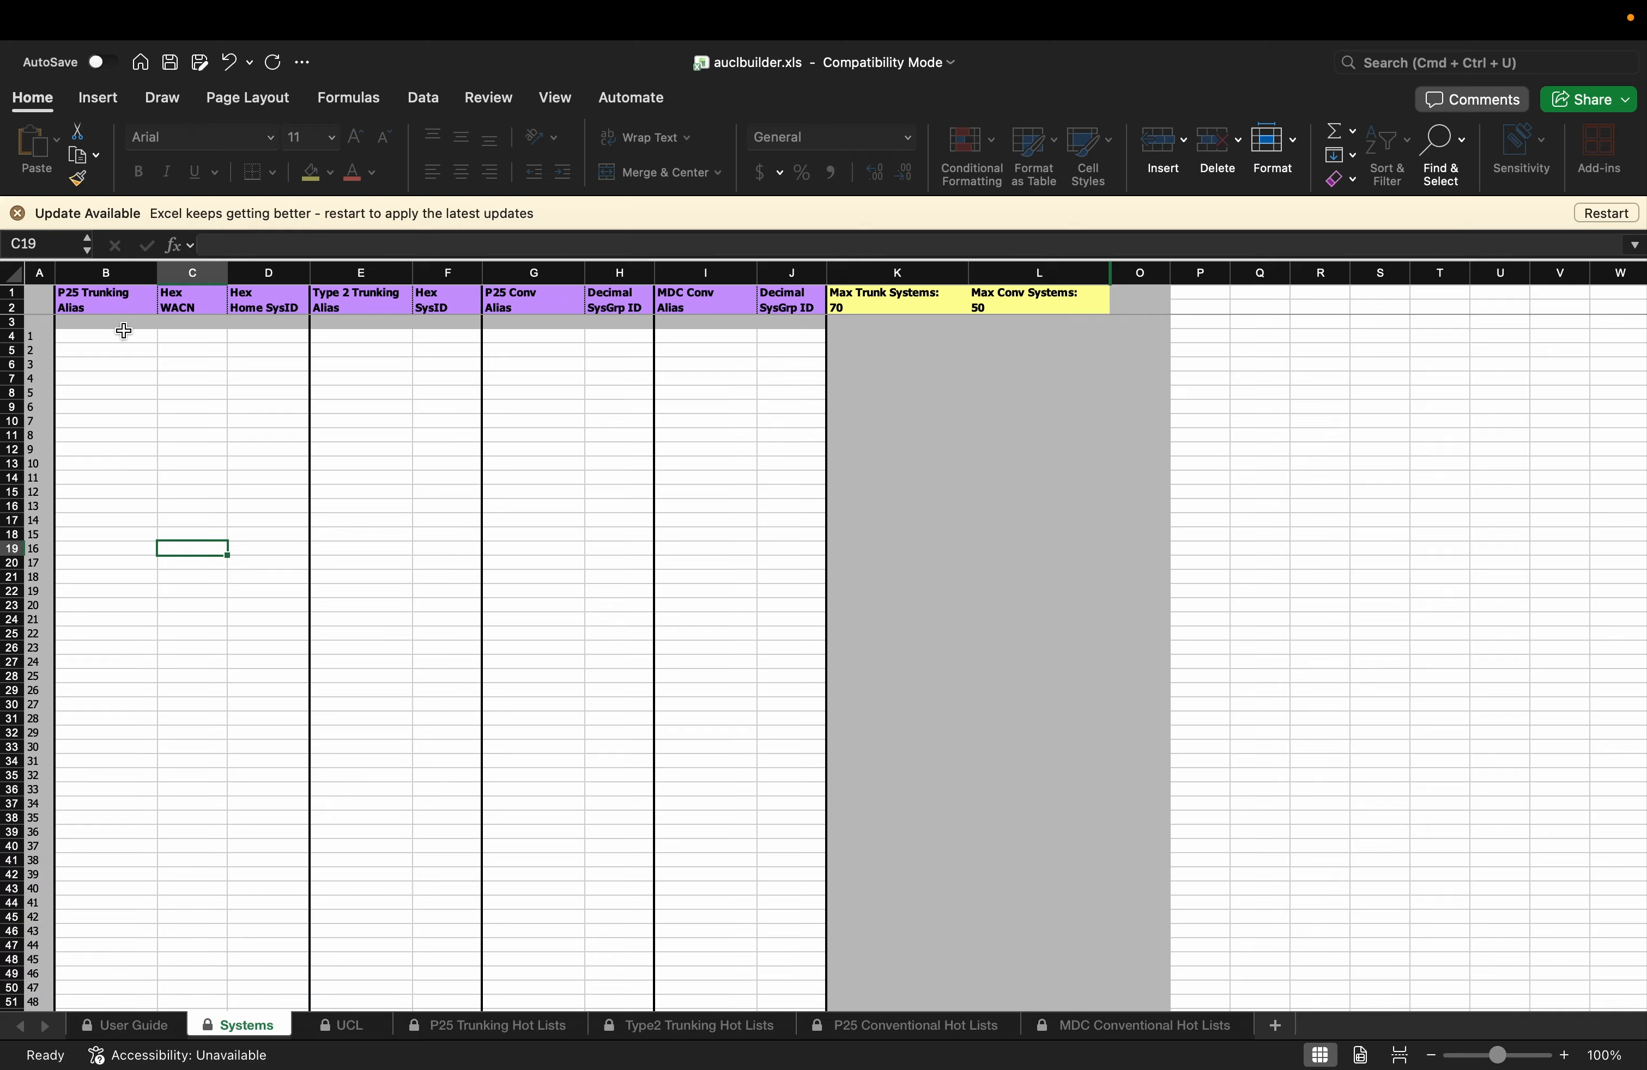
- Fill the first P25 trunking row with alias STATEWIDE, hex WACN BEE00 and hex home SysID 1
{"action": "left_click", "coordinate": [109, 344]}
{"action": "type", "text": "STA"}
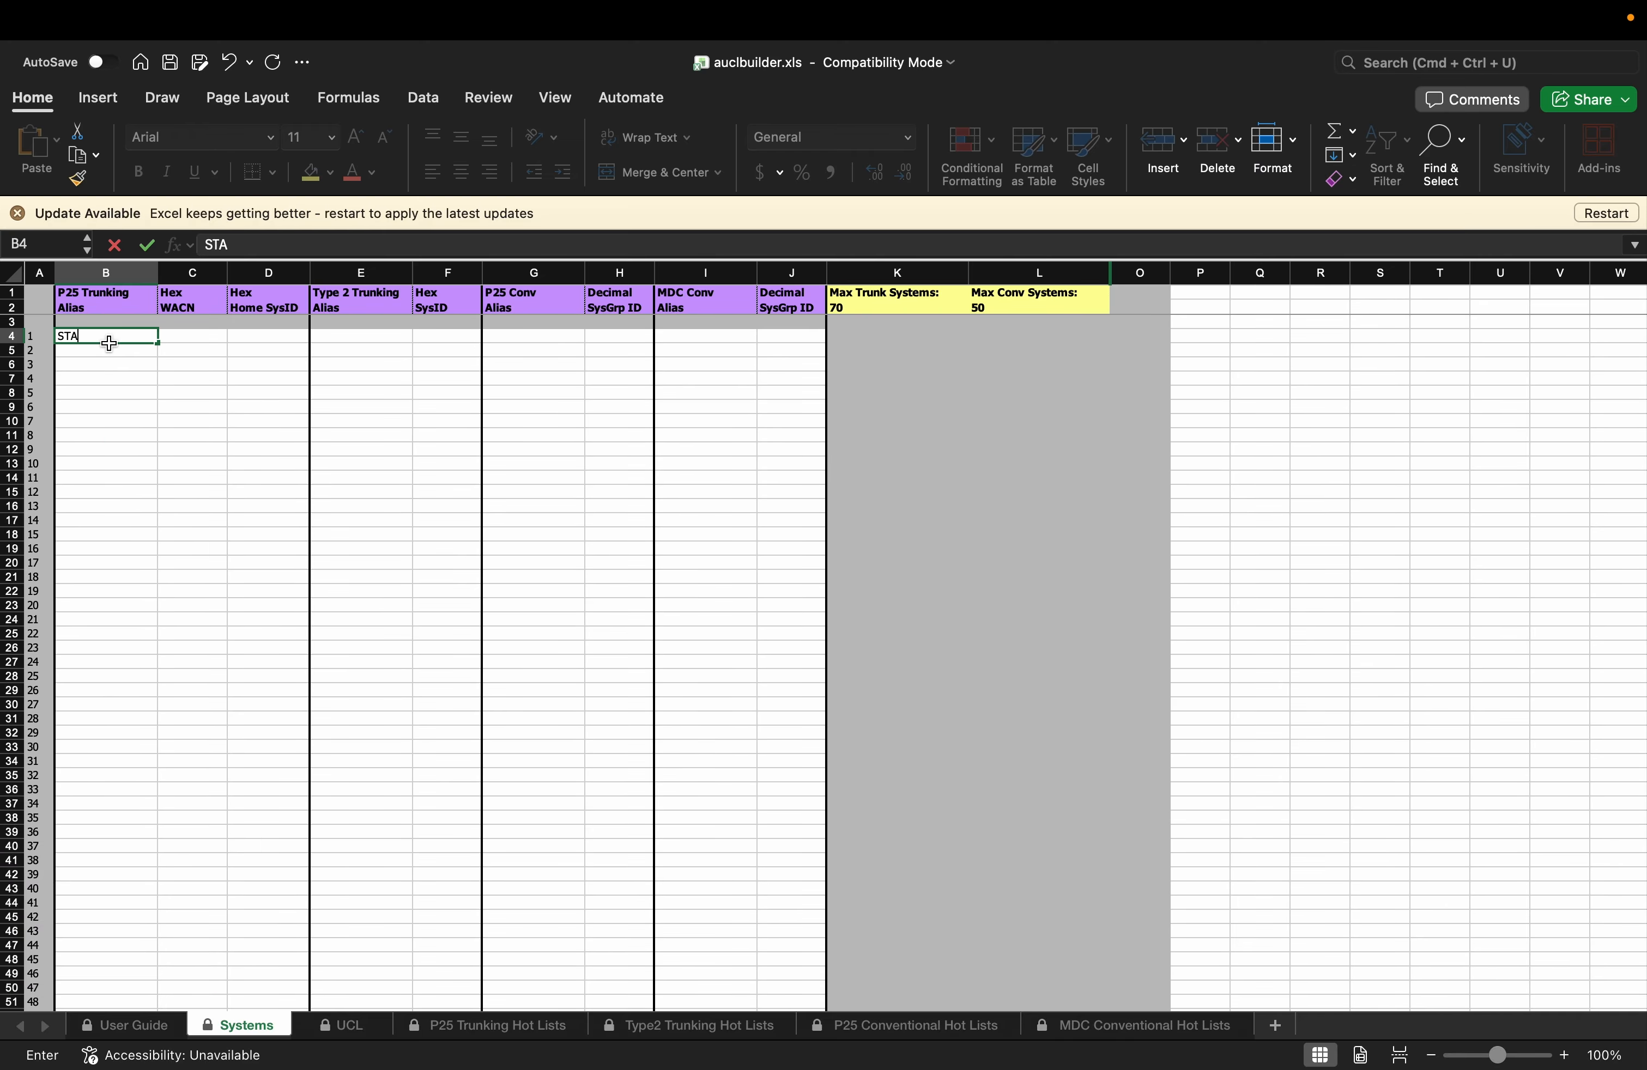
{"action": "type", "text": "TEWIDE"}
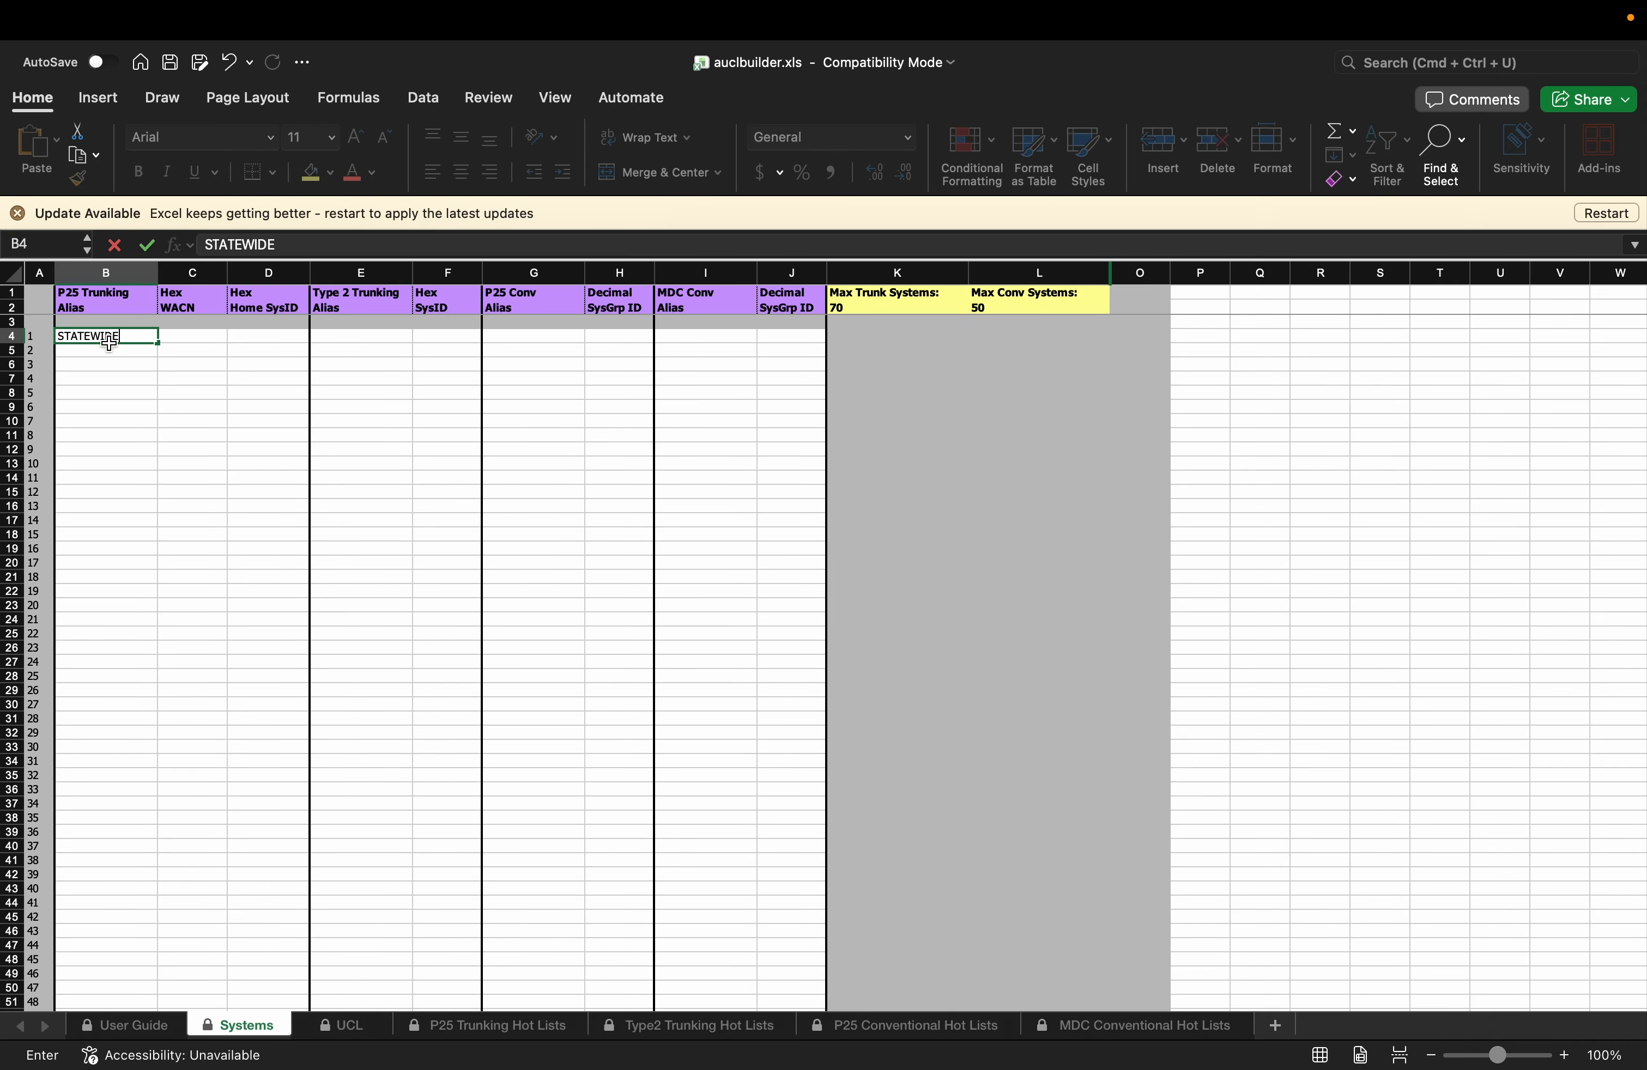
{"action": "left_click", "coordinate": [188, 379]}
{"action": "left_click", "coordinate": [191, 339]}
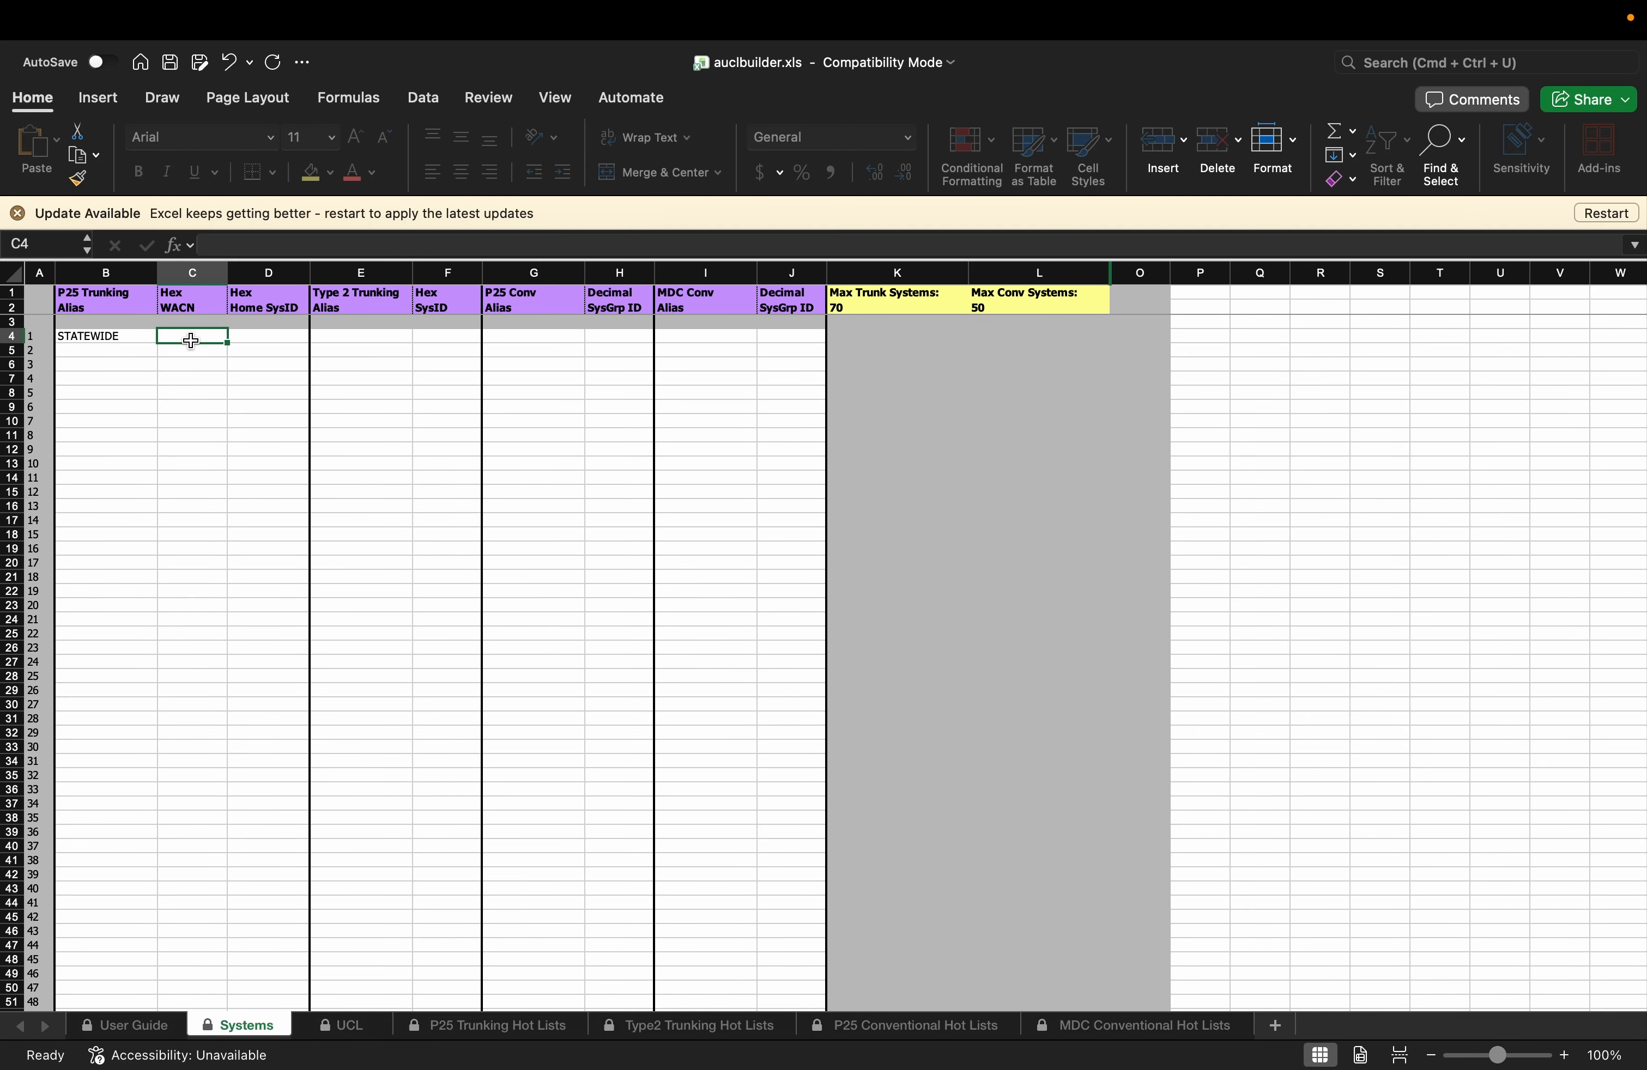
{"action": "type", "text": "BEE00"}
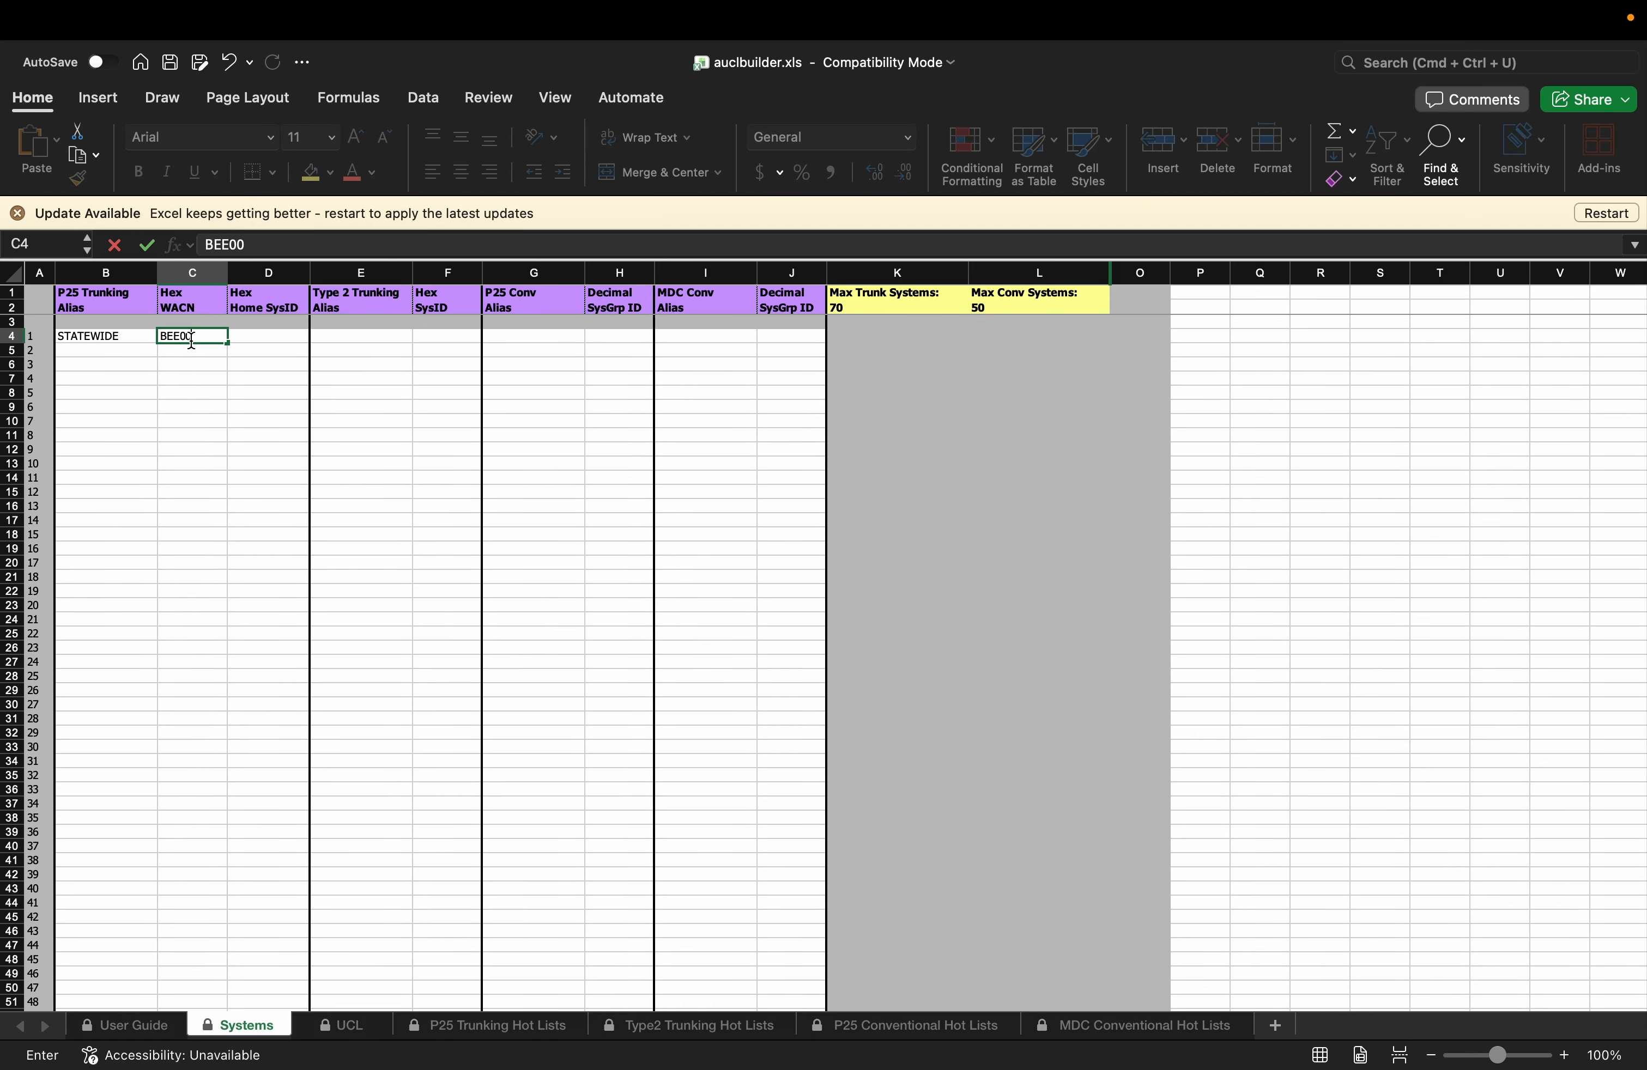
{"action": "left_click", "coordinate": [275, 338]}
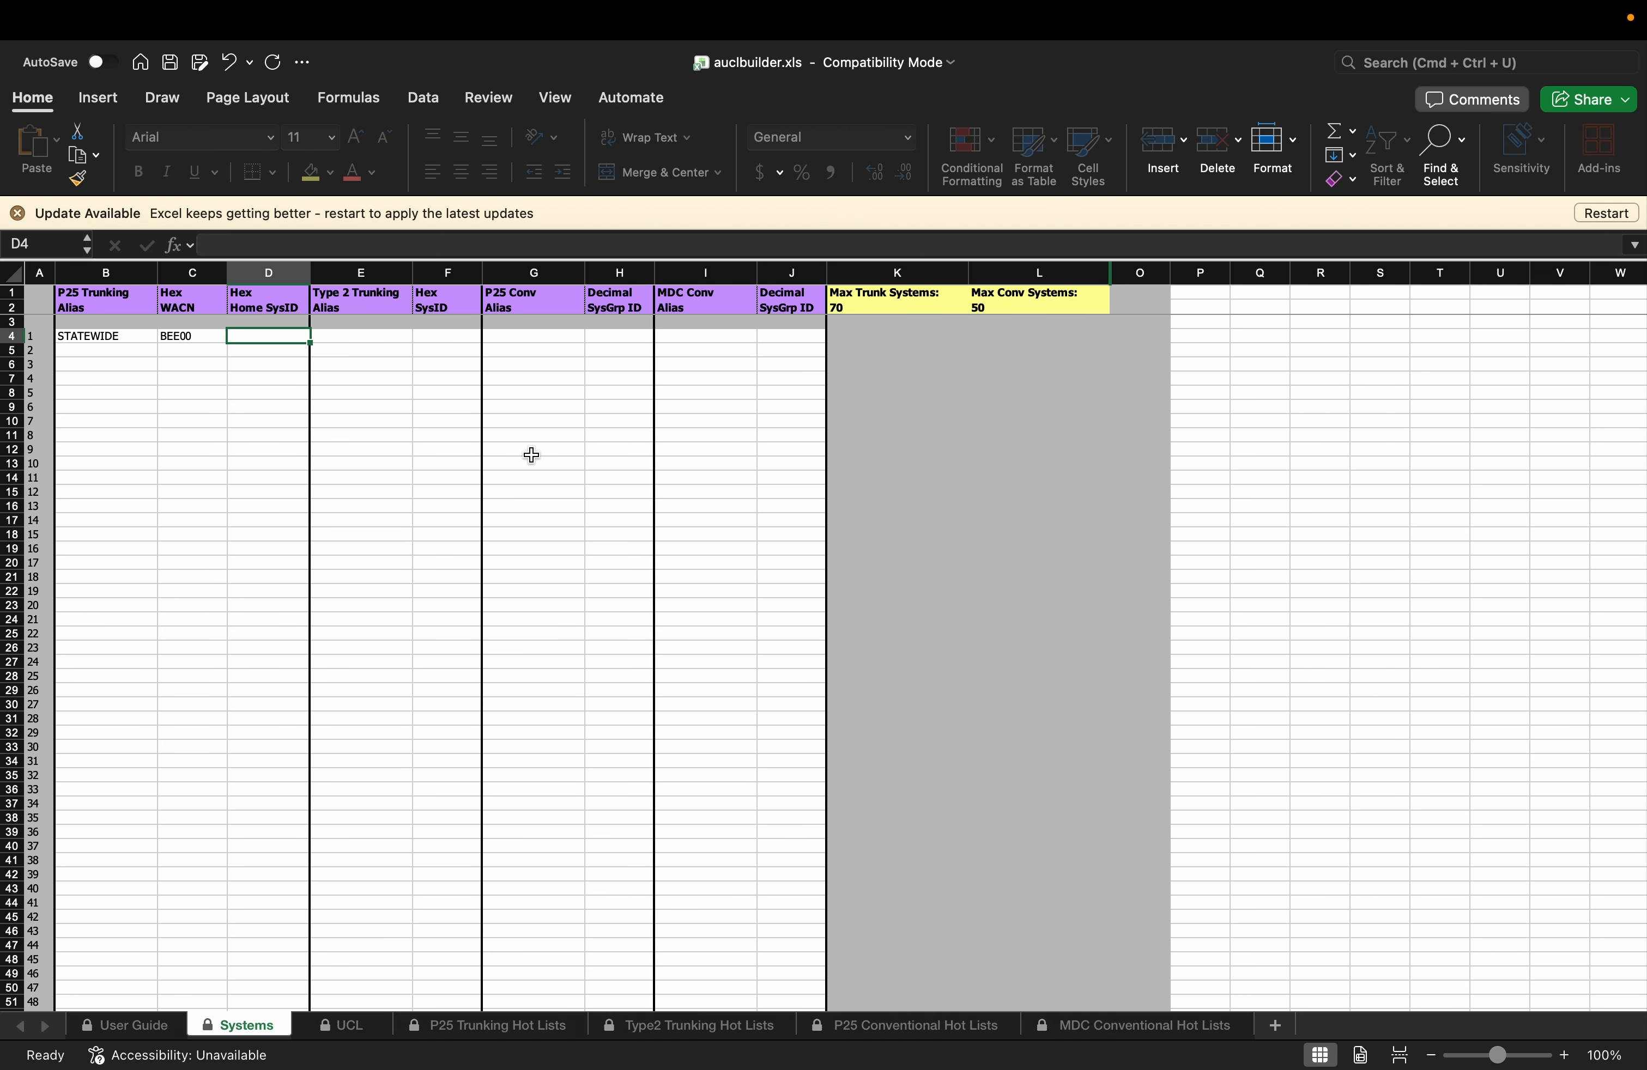
{"action": "type", "text": "1"}
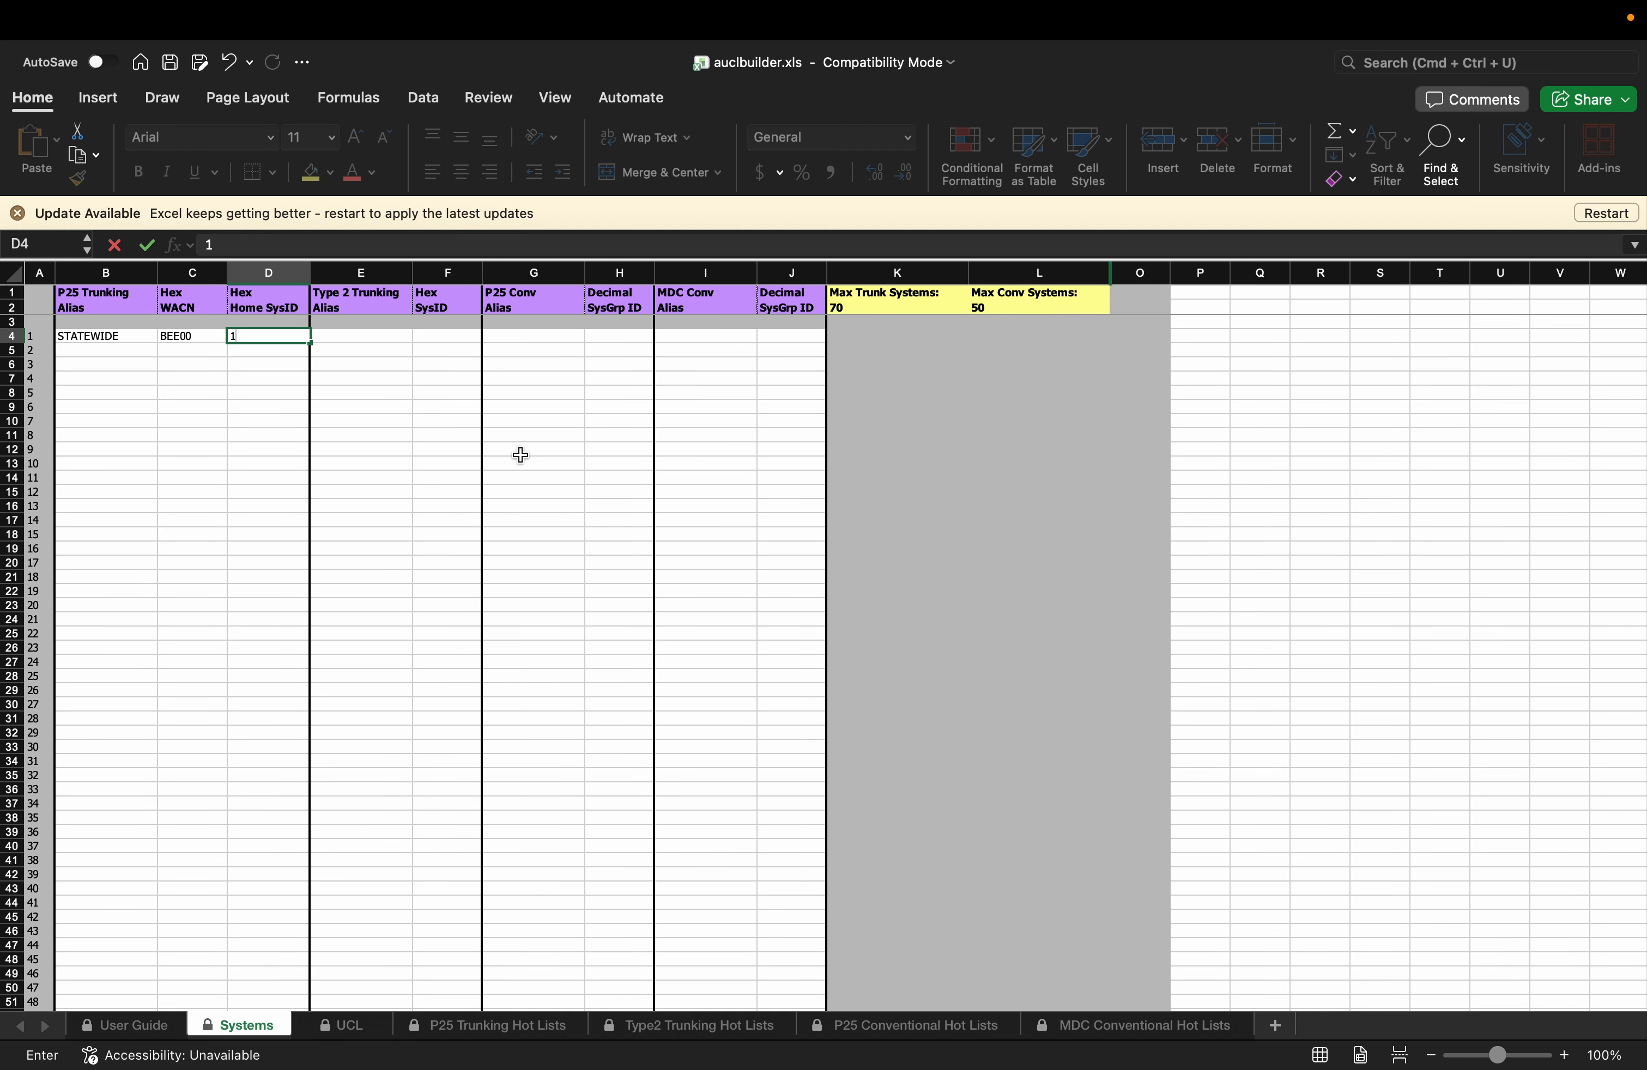
{"action": "left_click", "coordinate": [215, 410]}
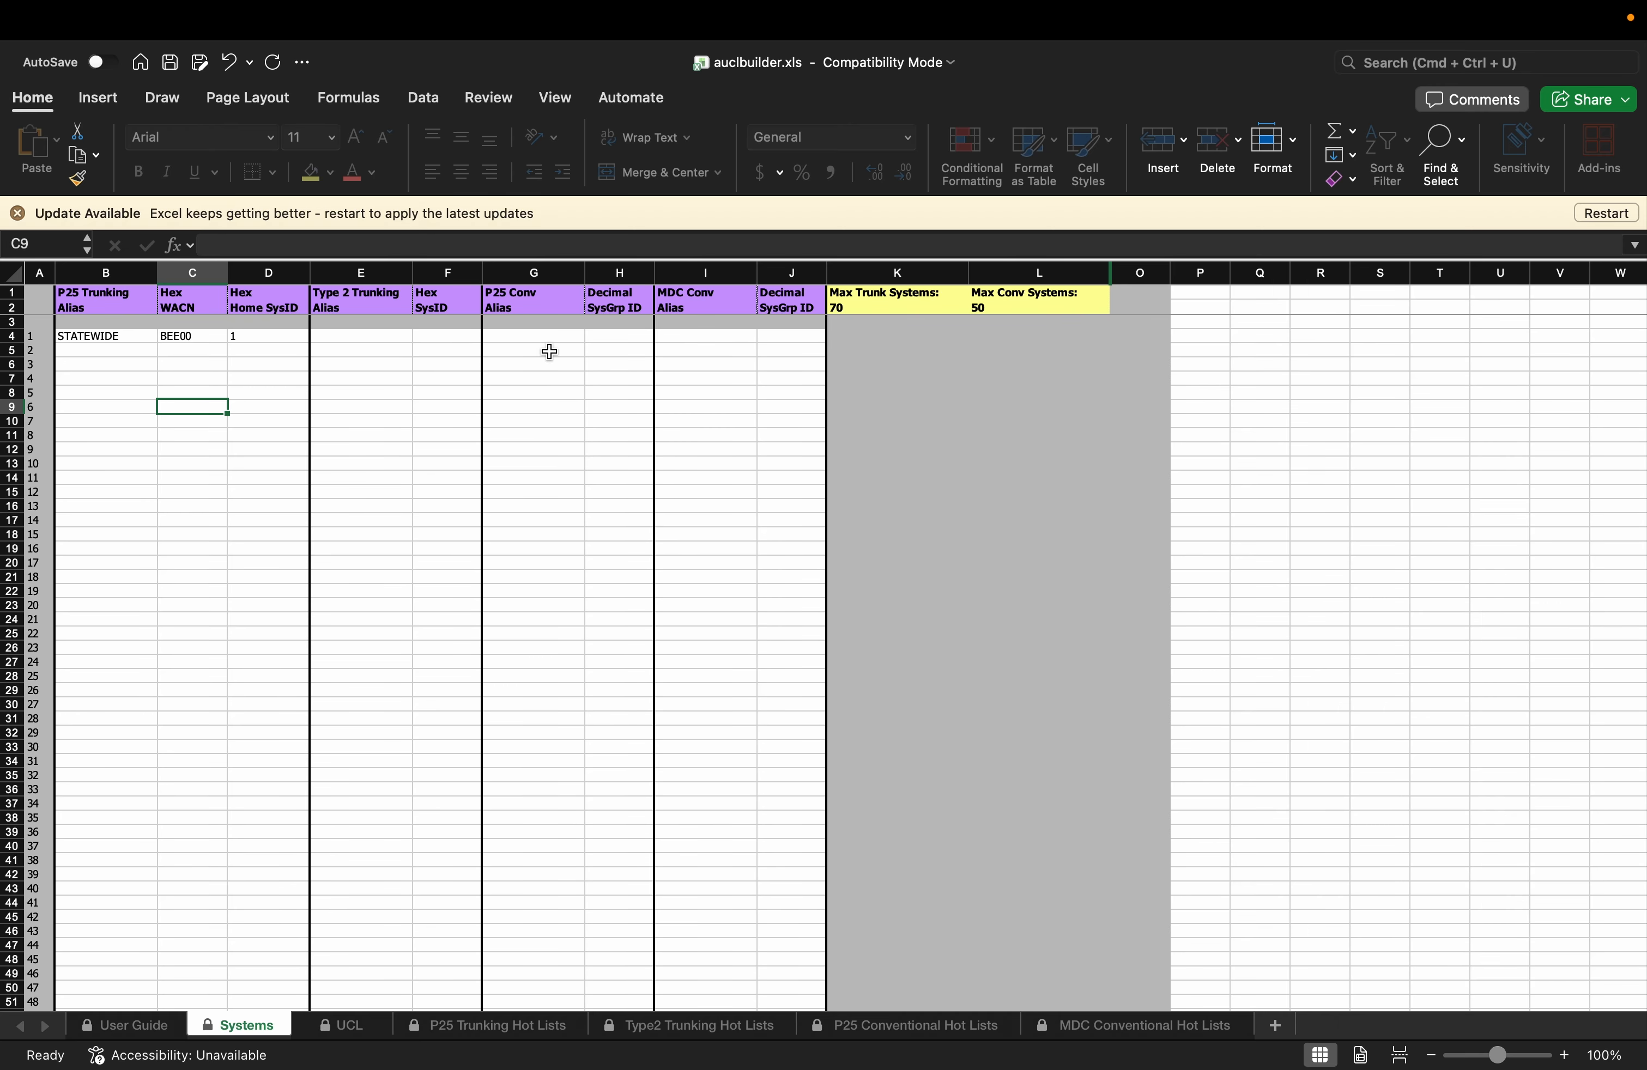
- On the UCL sheet, paste the contact aliases and their unit IDs into their columns, starting at row 5
{"action": "left_click", "coordinate": [351, 1027]}
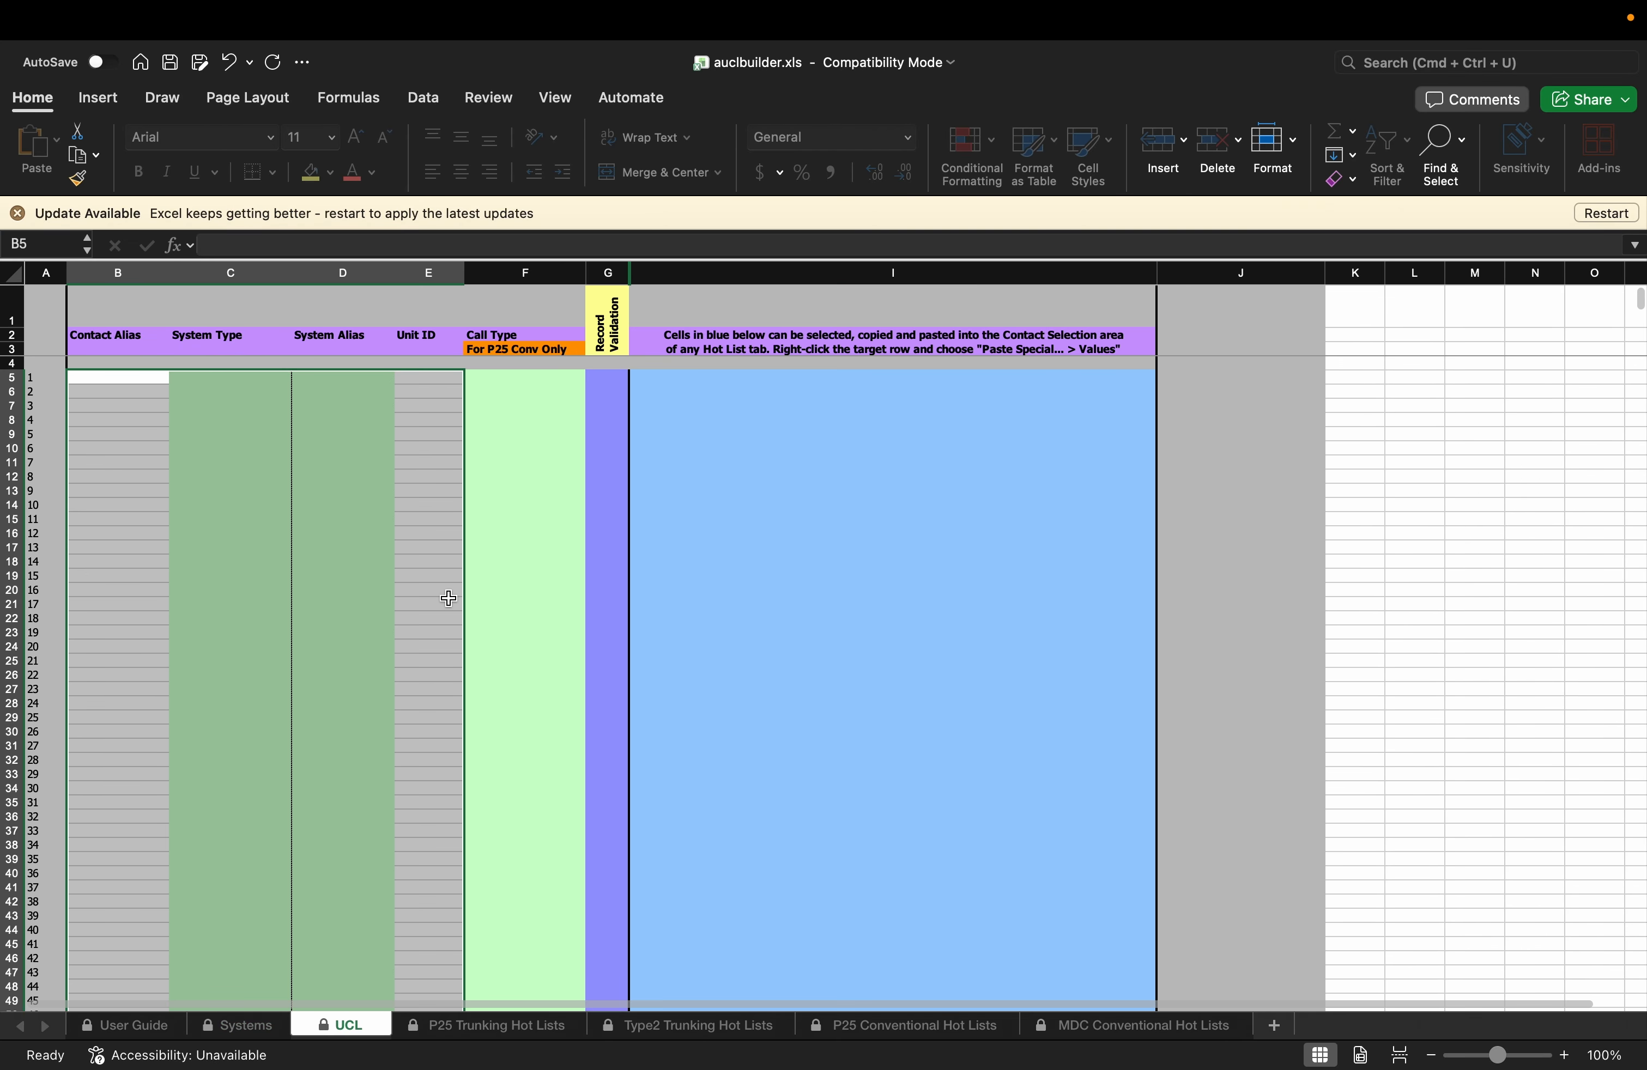
{"action": "left_click", "coordinate": [447, 598]}
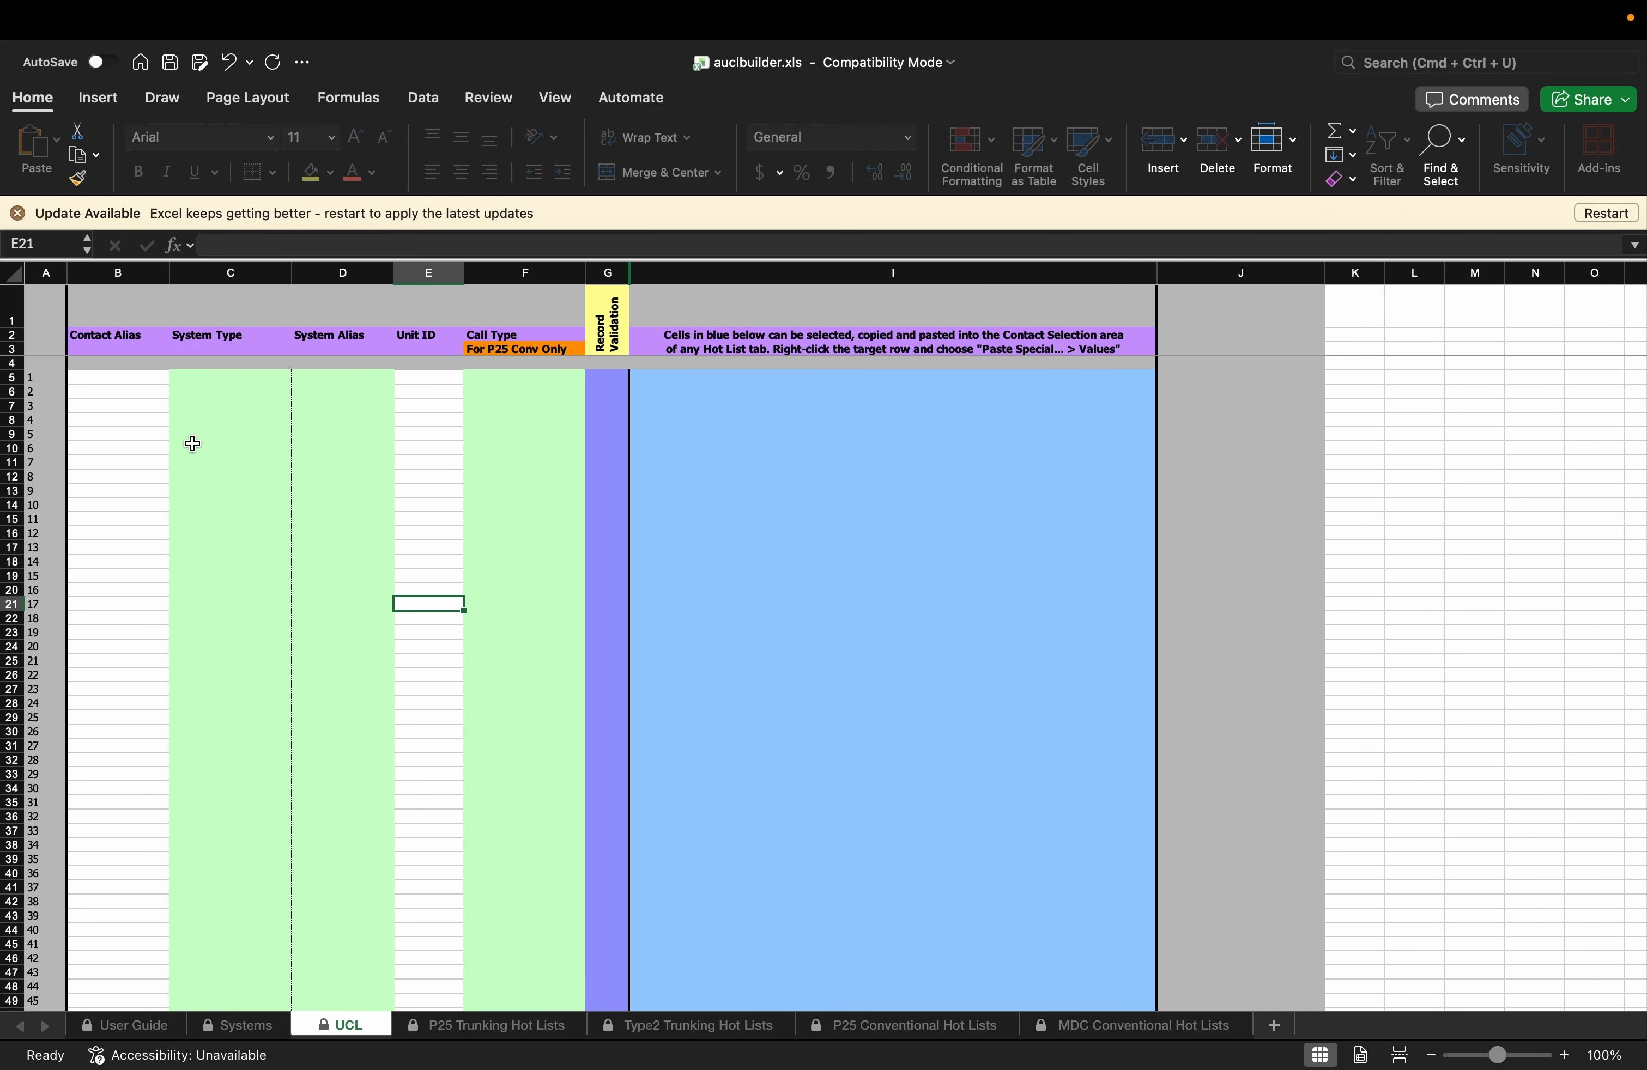
{"action": "left_click", "coordinate": [116, 378]}
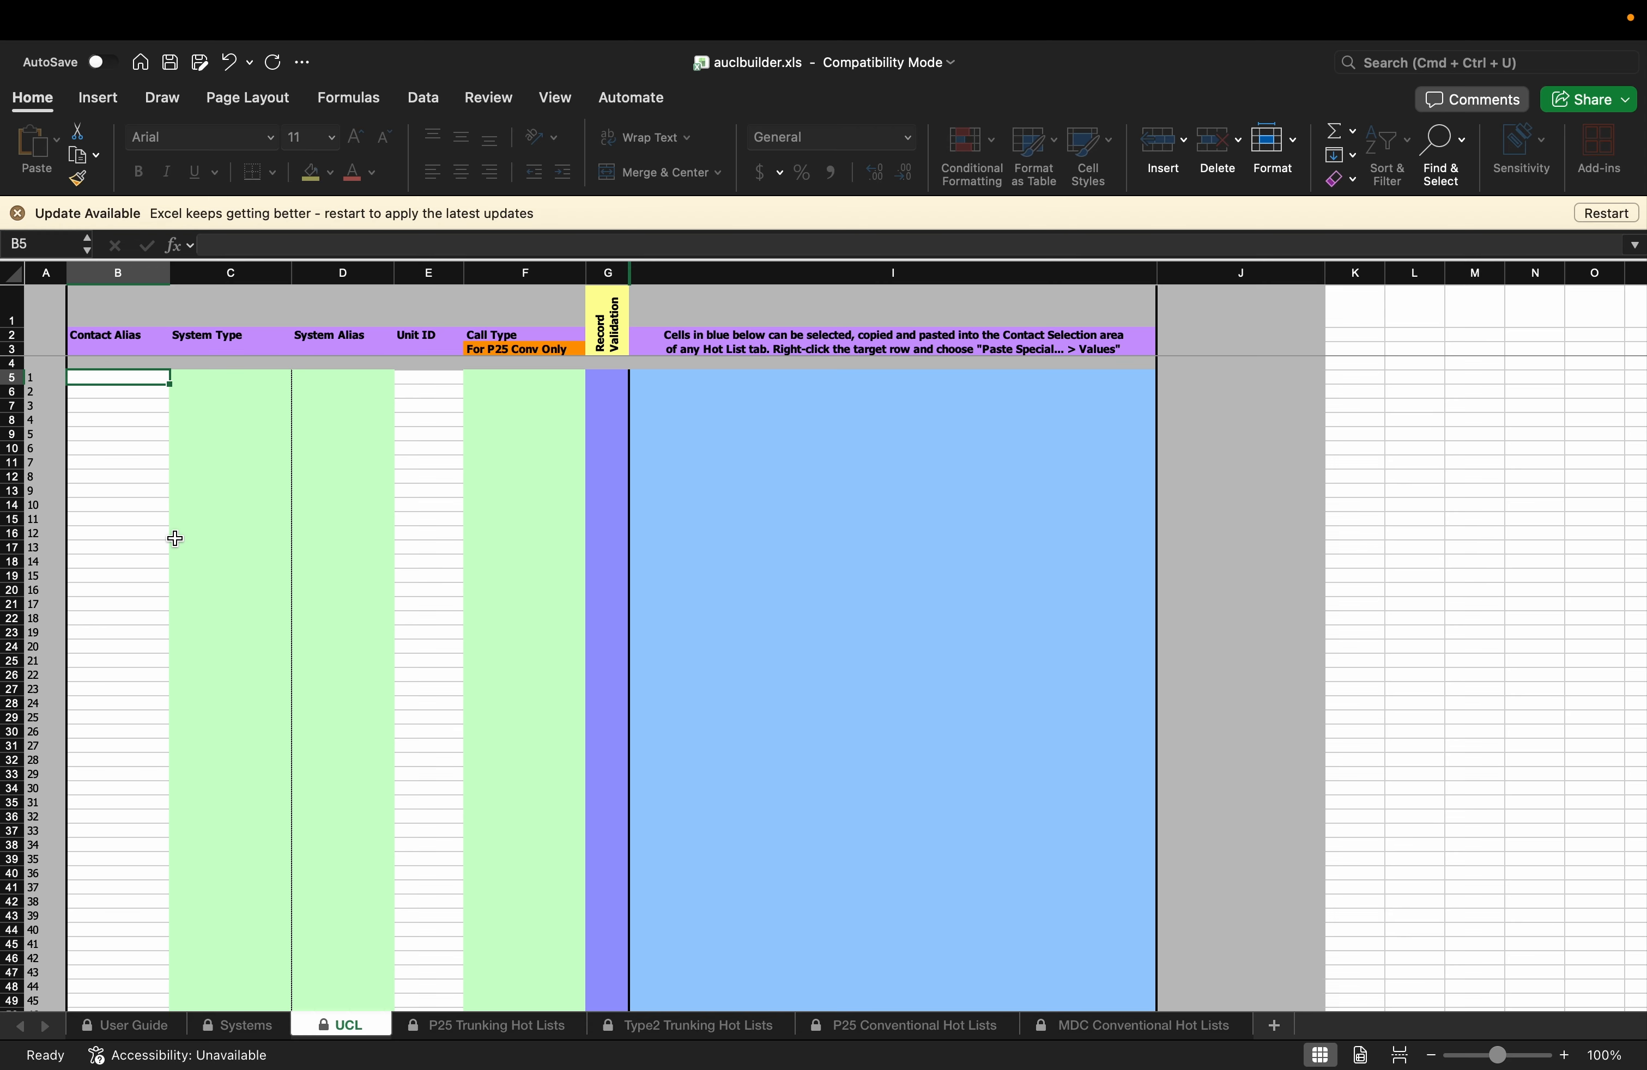
{"action": "left_click", "coordinate": [422, 378]}
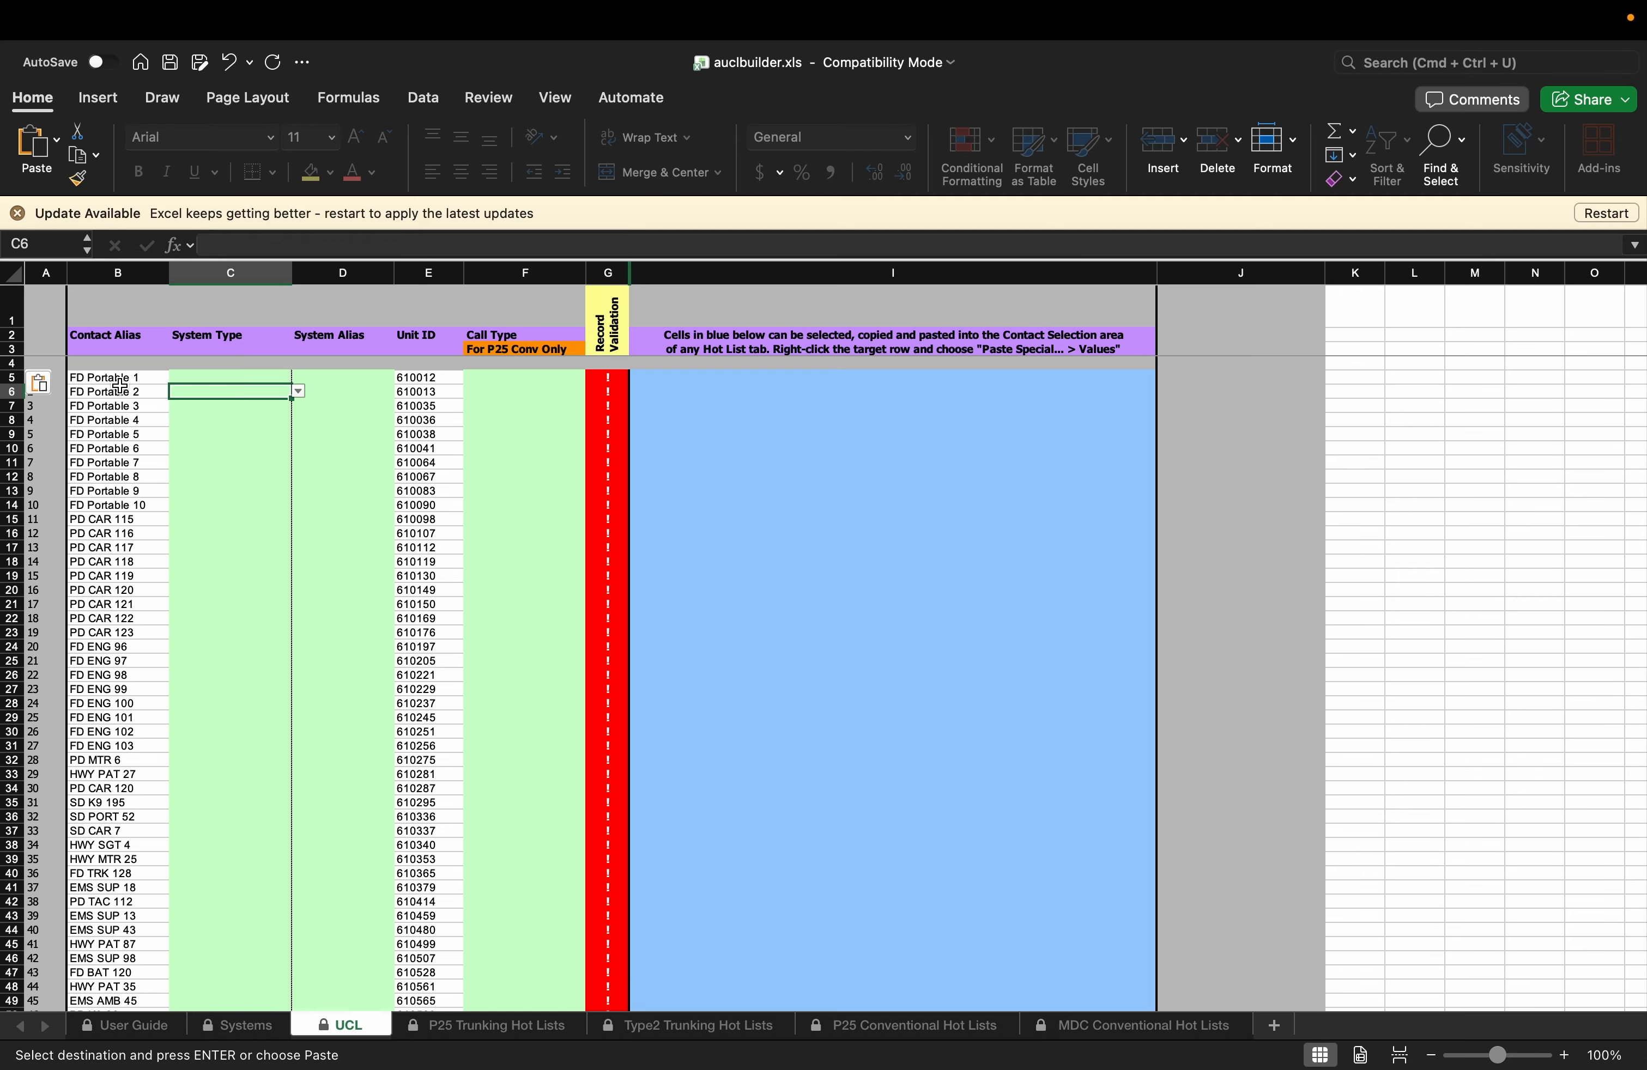
- Review the pasted contact aliases down the UCL sheet, including the portables, cars and engines
{"action": "left_click_drag", "start_coordinate": [121, 392], "coordinate": [127, 680]}
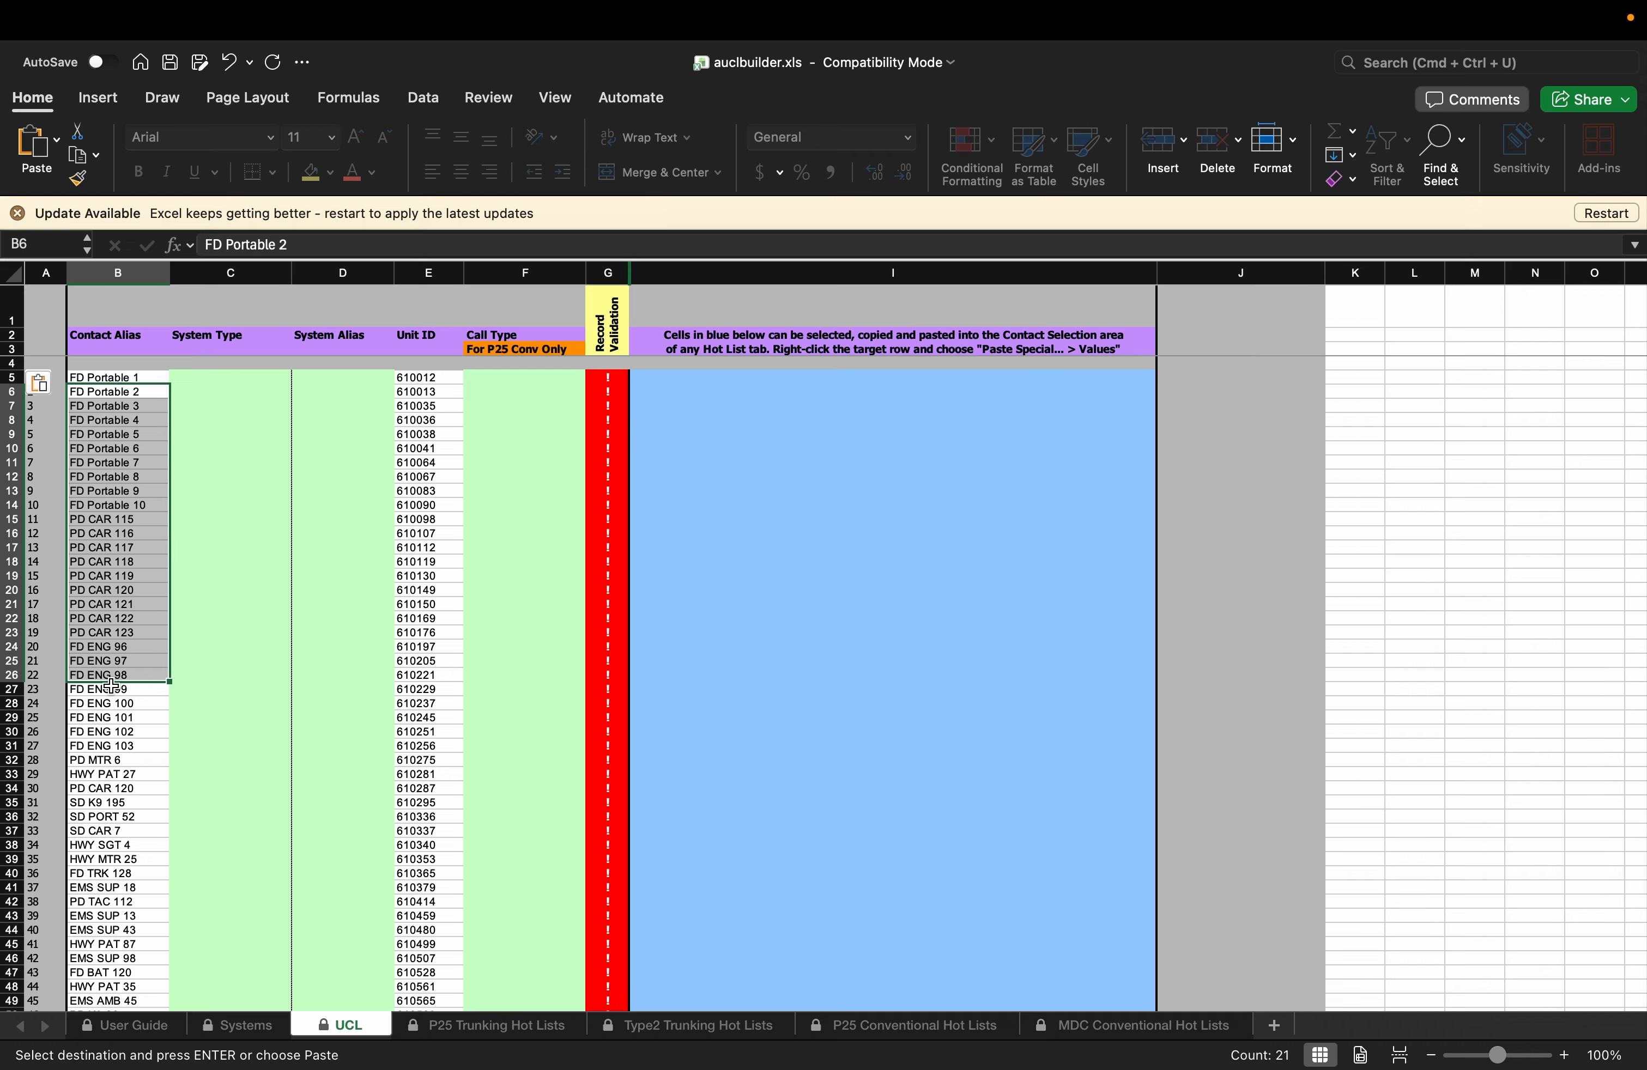
{"action": "left_click", "coordinate": [115, 732]}
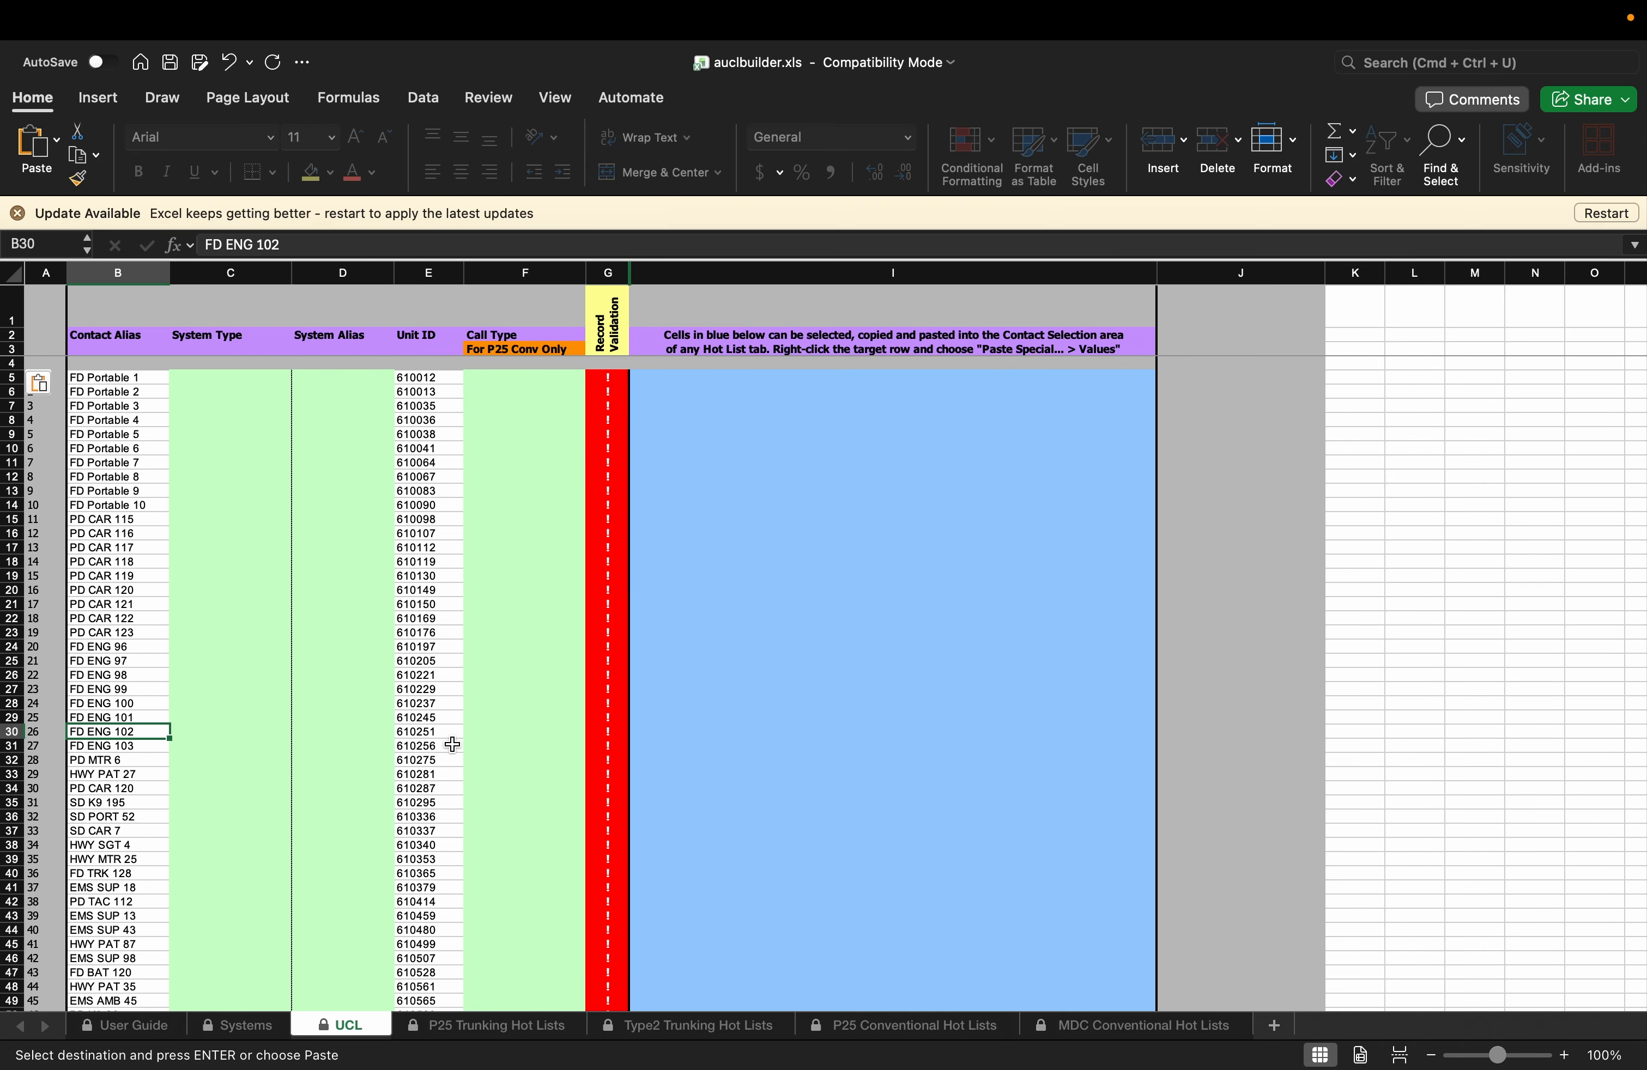
{"action": "left_click_drag", "start_coordinate": [127, 439], "coordinate": [121, 450]}
{"action": "left_click", "coordinate": [118, 576]}
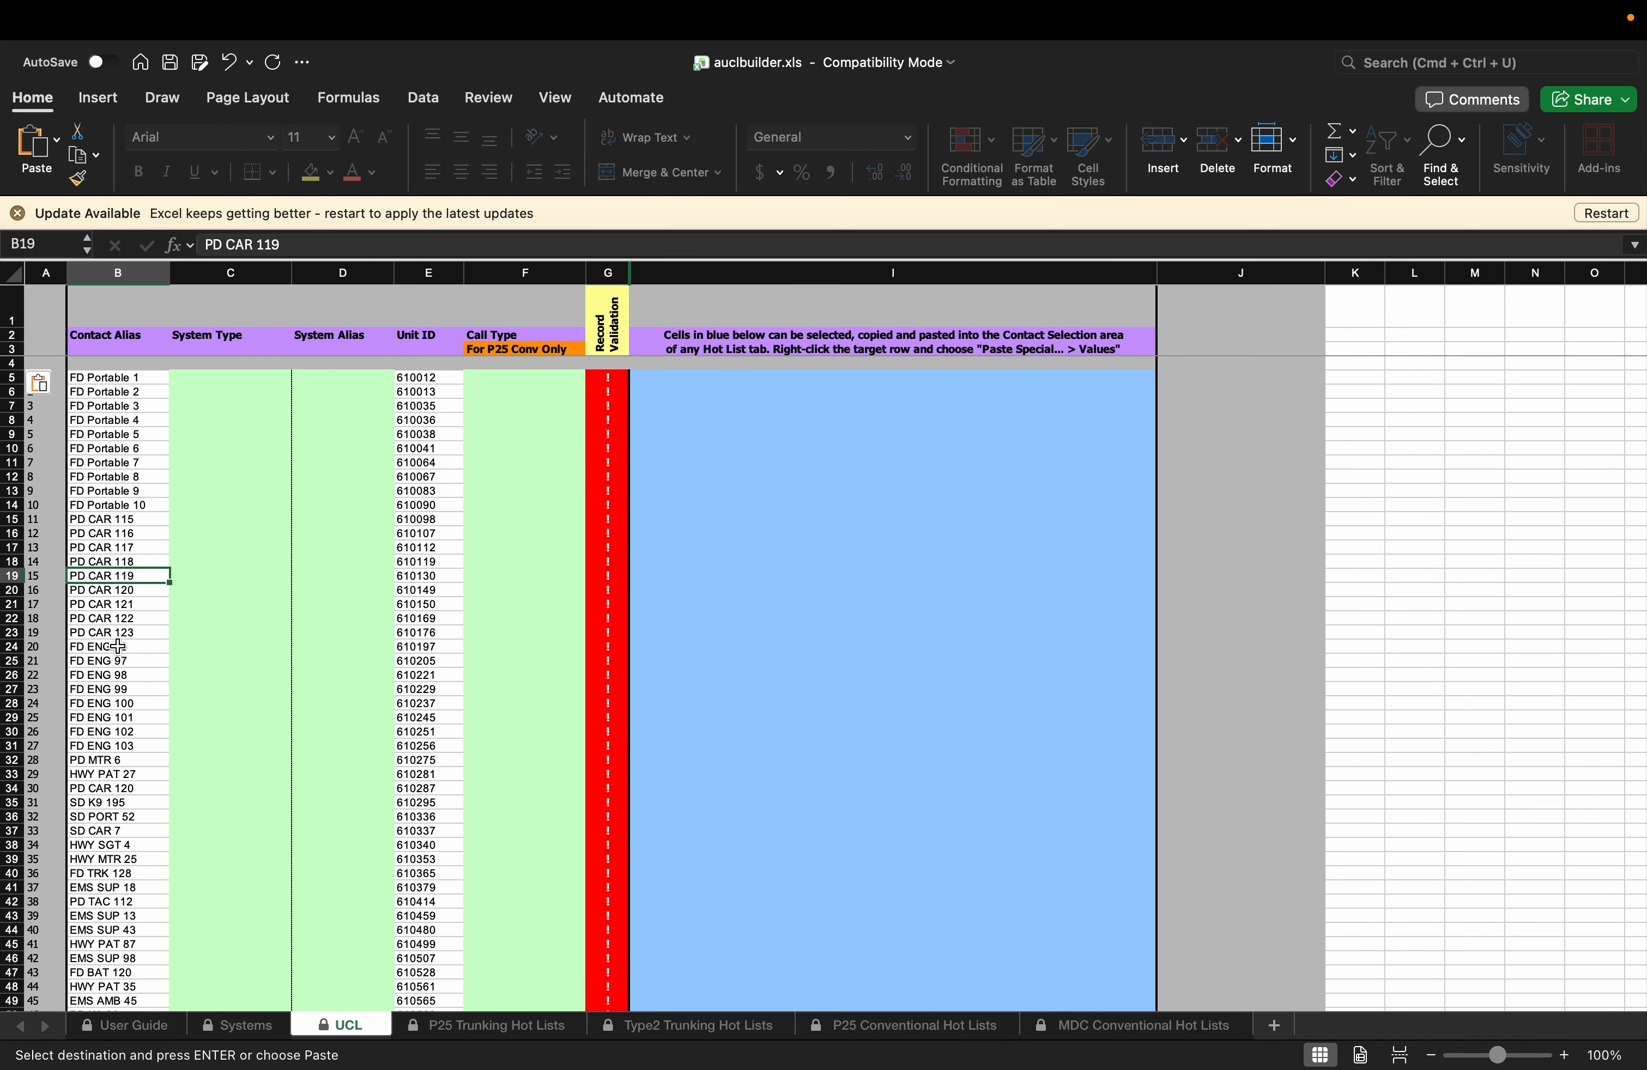
{"action": "left_click_drag", "start_coordinate": [100, 674], "coordinate": [100, 689]}
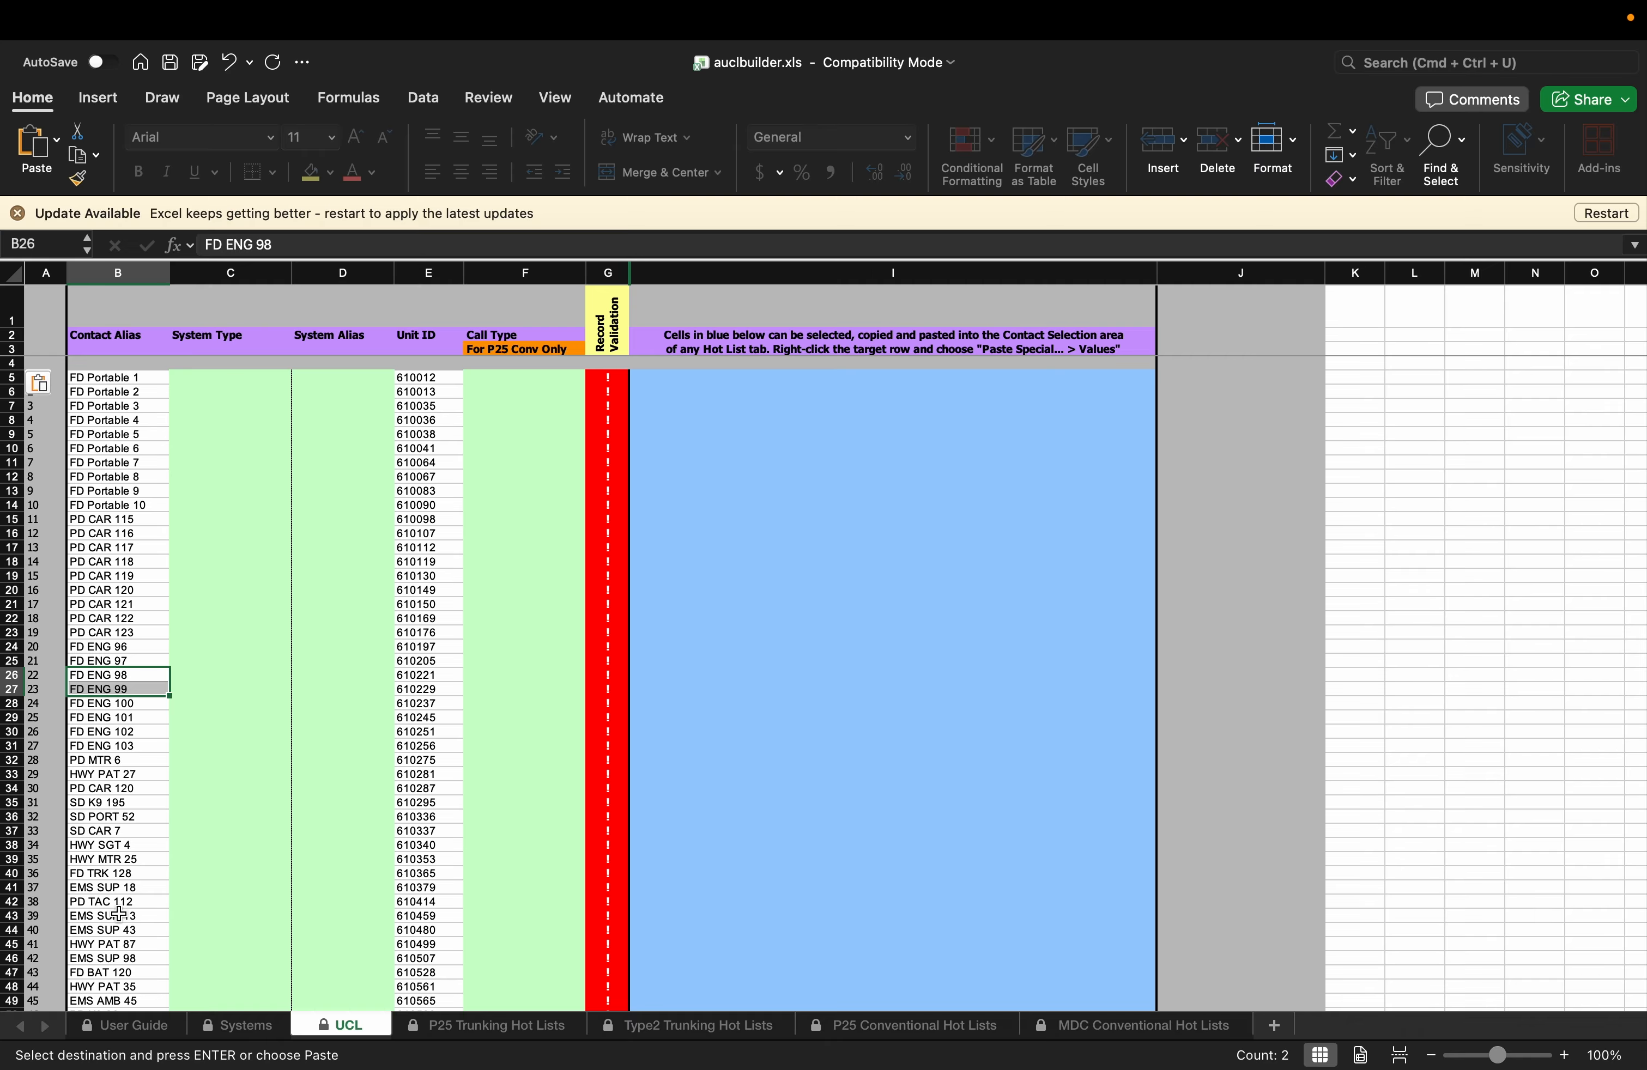
{"action": "left_click_drag", "start_coordinate": [103, 929], "coordinate": [104, 749]}
{"action": "scroll", "coordinate": [102, 830], "scroll_direction": "down", "scroll_amount": 1}
{"action": "left_click_drag", "start_coordinate": [108, 667], "coordinate": [109, 695]}
{"action": "scroll", "coordinate": [115, 762], "scroll_direction": "down", "scroll_amount": 6}
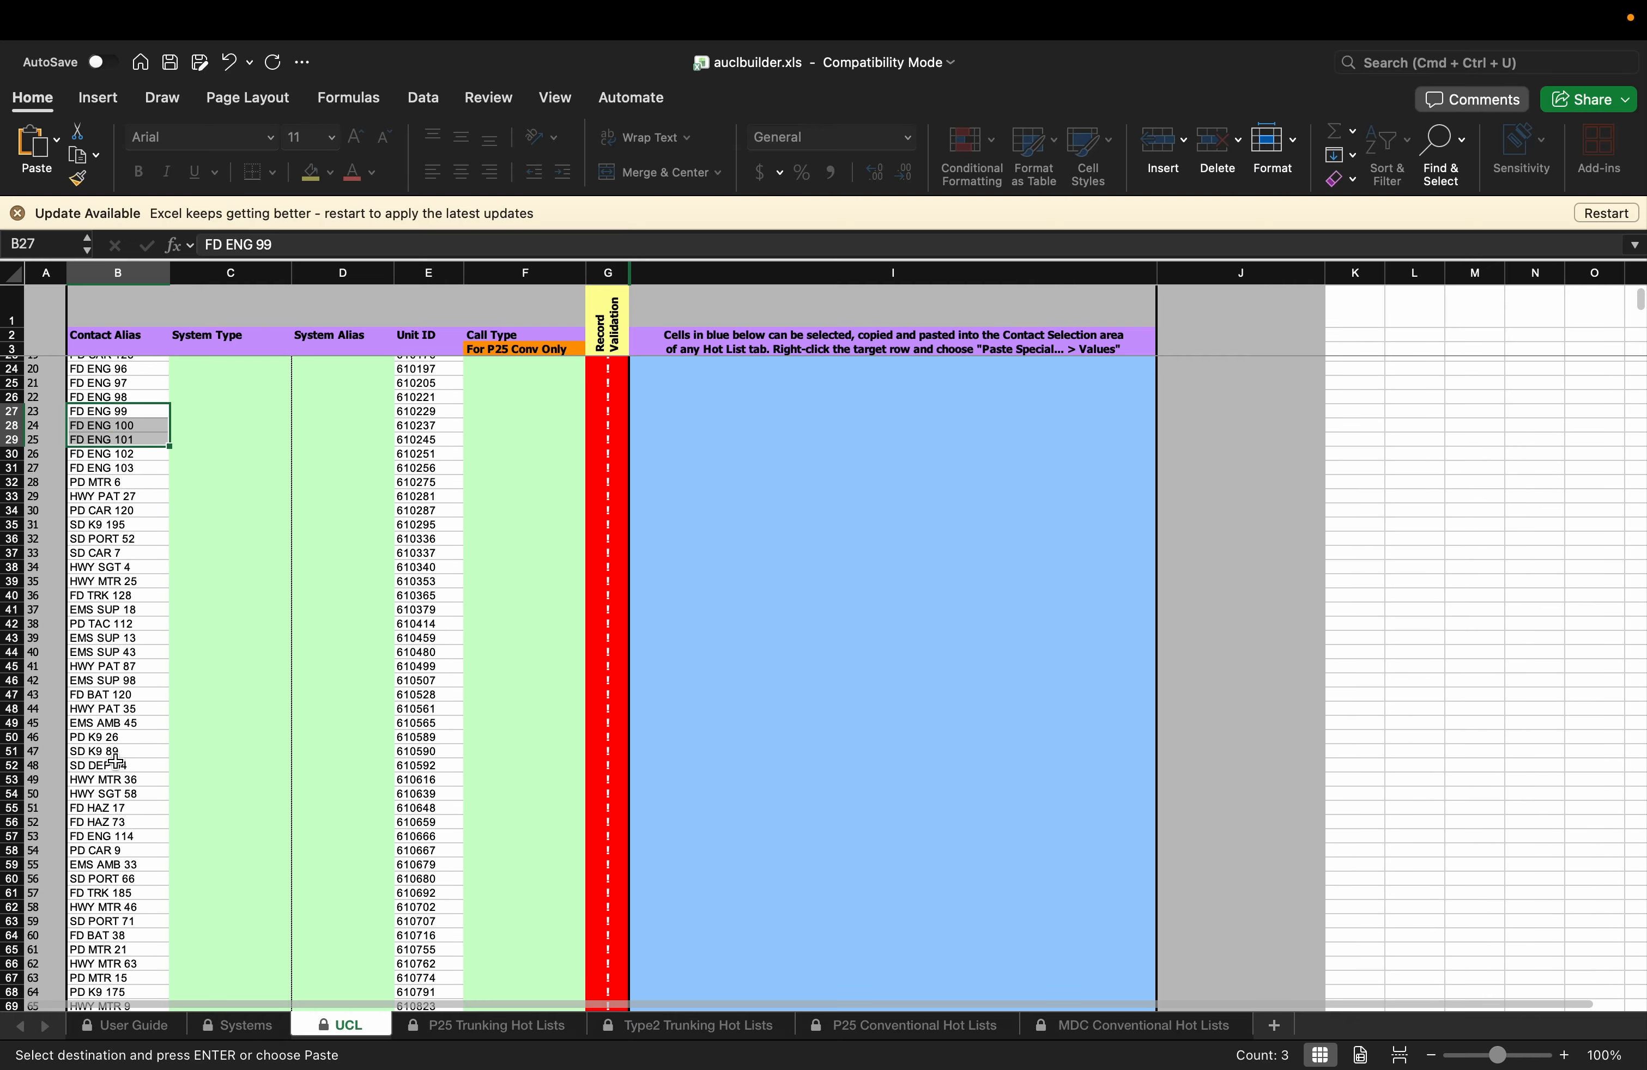
{"action": "left_click", "coordinate": [114, 525]}
{"action": "scroll", "coordinate": [141, 546], "scroll_direction": "up", "scroll_amount": 6}
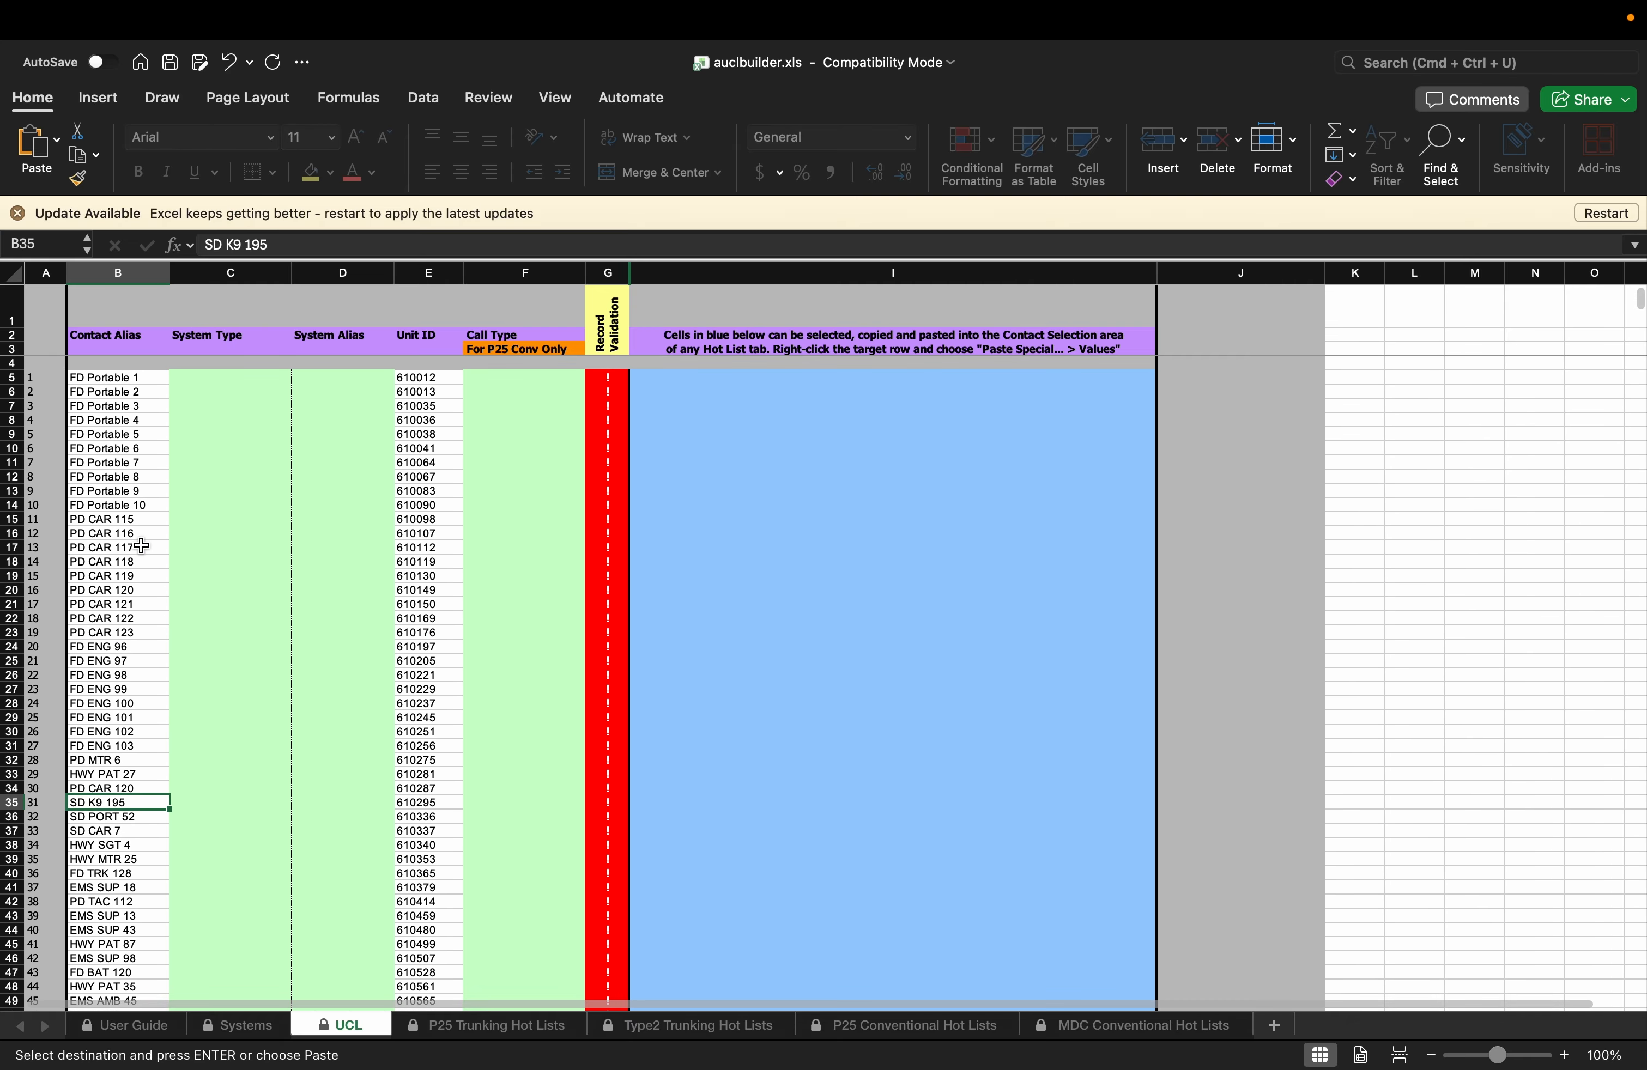
{"action": "left_click_drag", "start_coordinate": [124, 447], "coordinate": [122, 708]}
{"action": "left_click", "coordinate": [124, 745]}
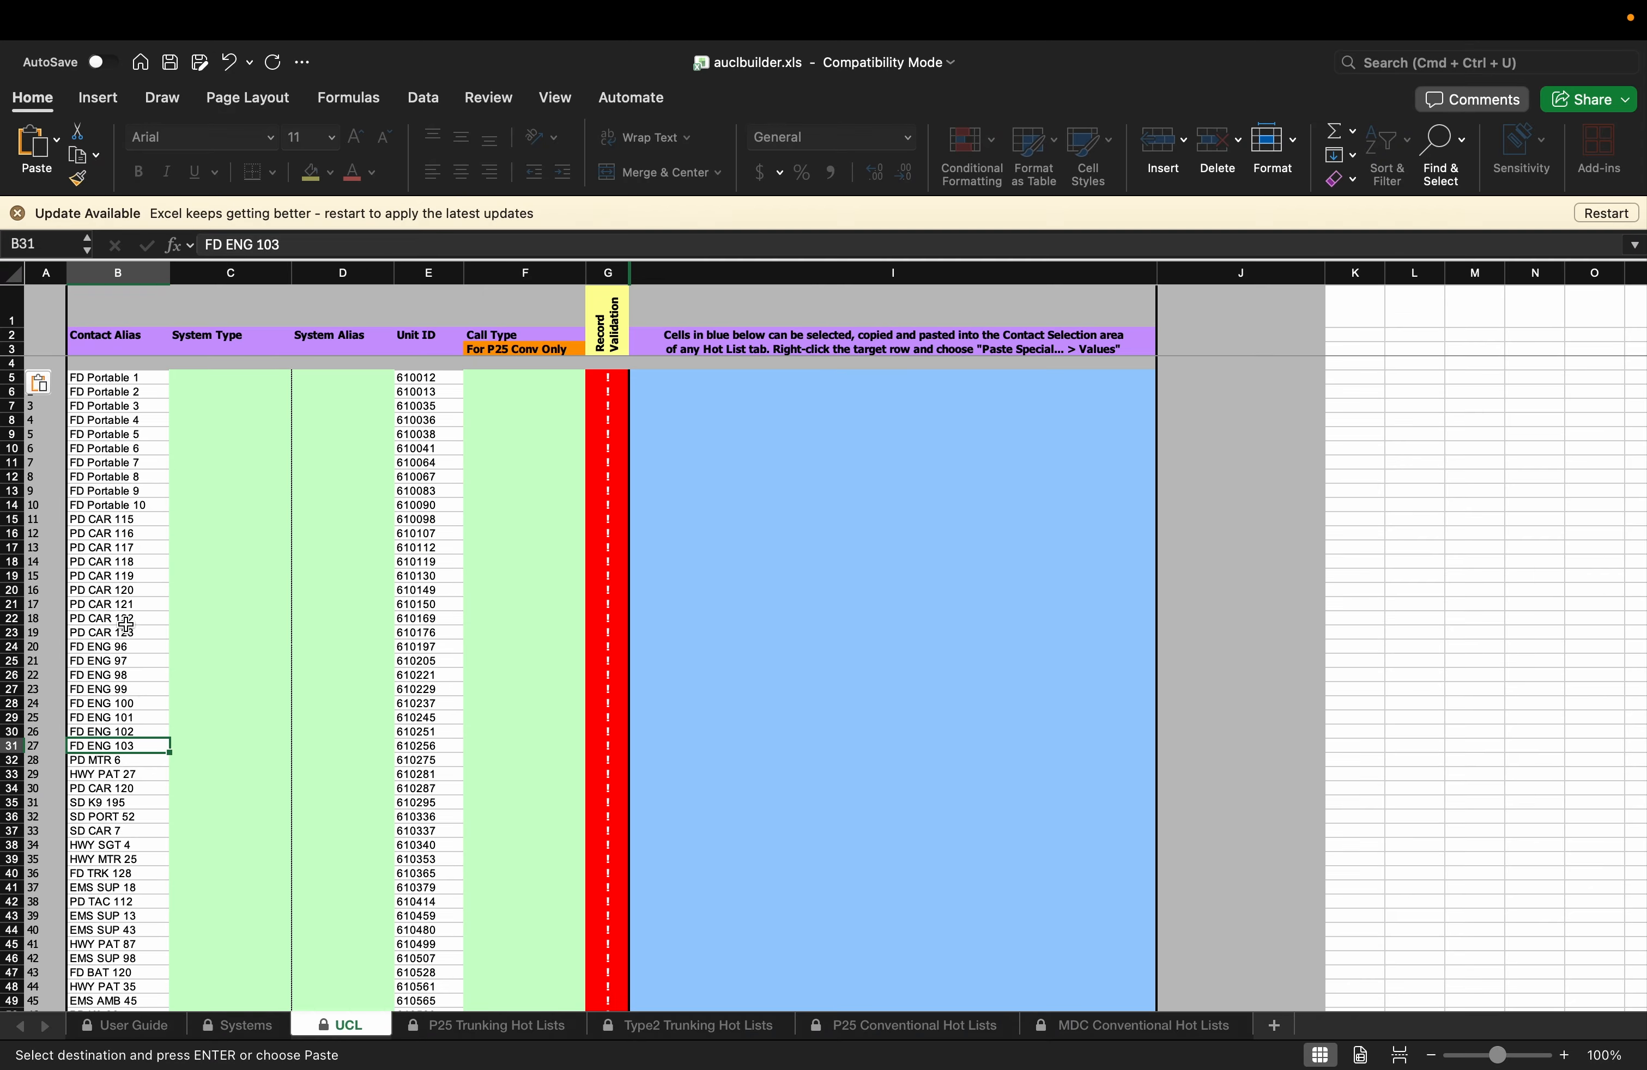
{"action": "scroll", "coordinate": [141, 716], "scroll_direction": "down", "scroll_amount": 5}
{"action": "scroll", "coordinate": [141, 722], "scroll_direction": "down", "scroll_amount": 5}
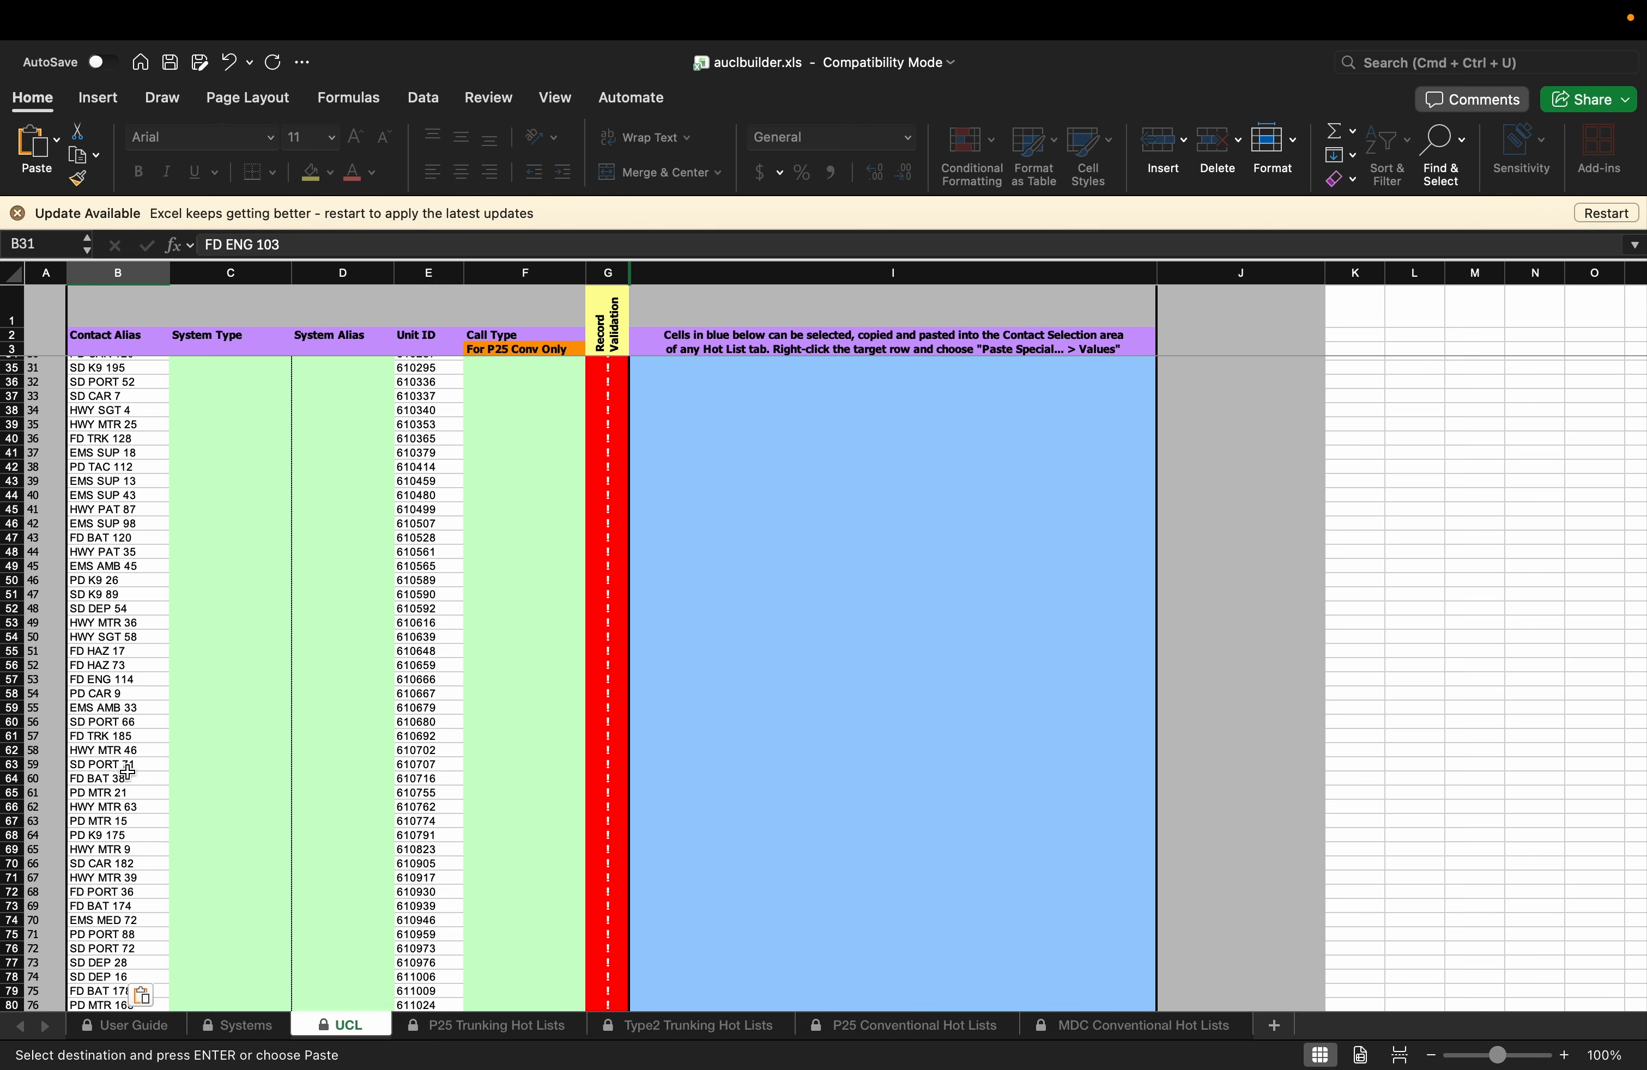
{"action": "scroll", "coordinate": [224, 493], "scroll_direction": "up", "scroll_amount": 6}
{"action": "scroll", "coordinate": [430, 394], "scroll_direction": "up", "scroll_amount": 4}
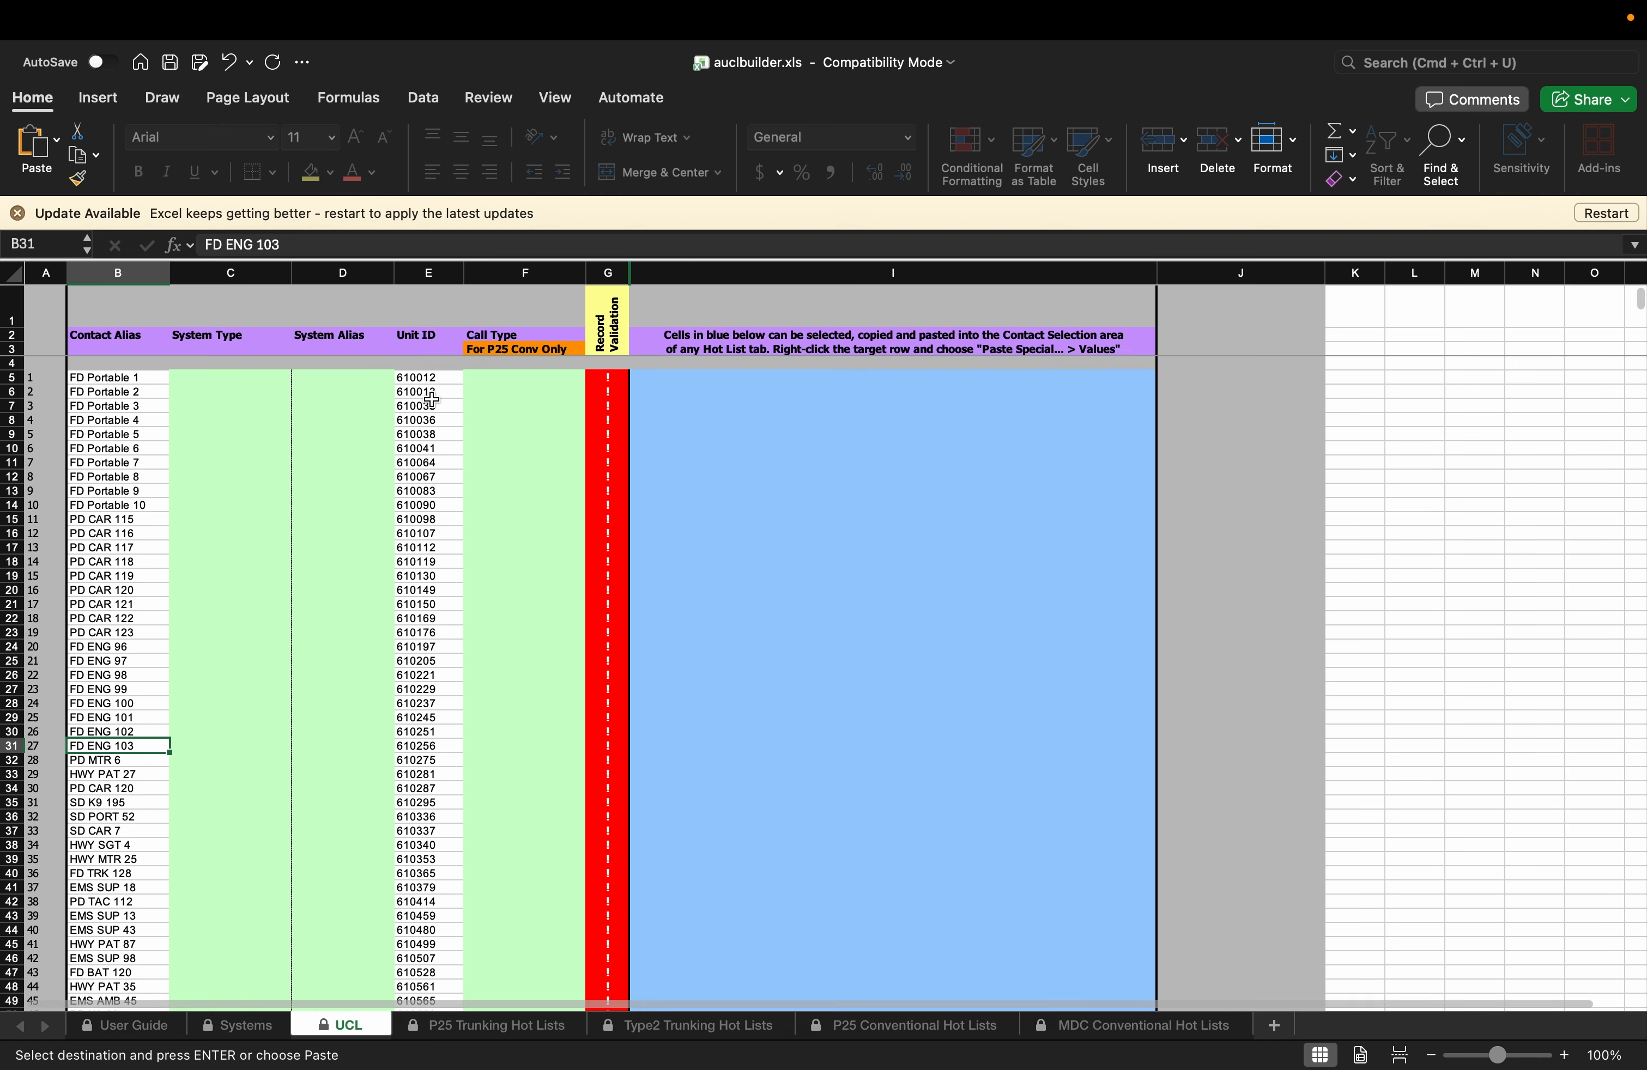
- Set the unit ID of contact FD Portable 1 to 1
{"action": "left_click", "coordinate": [428, 386]}
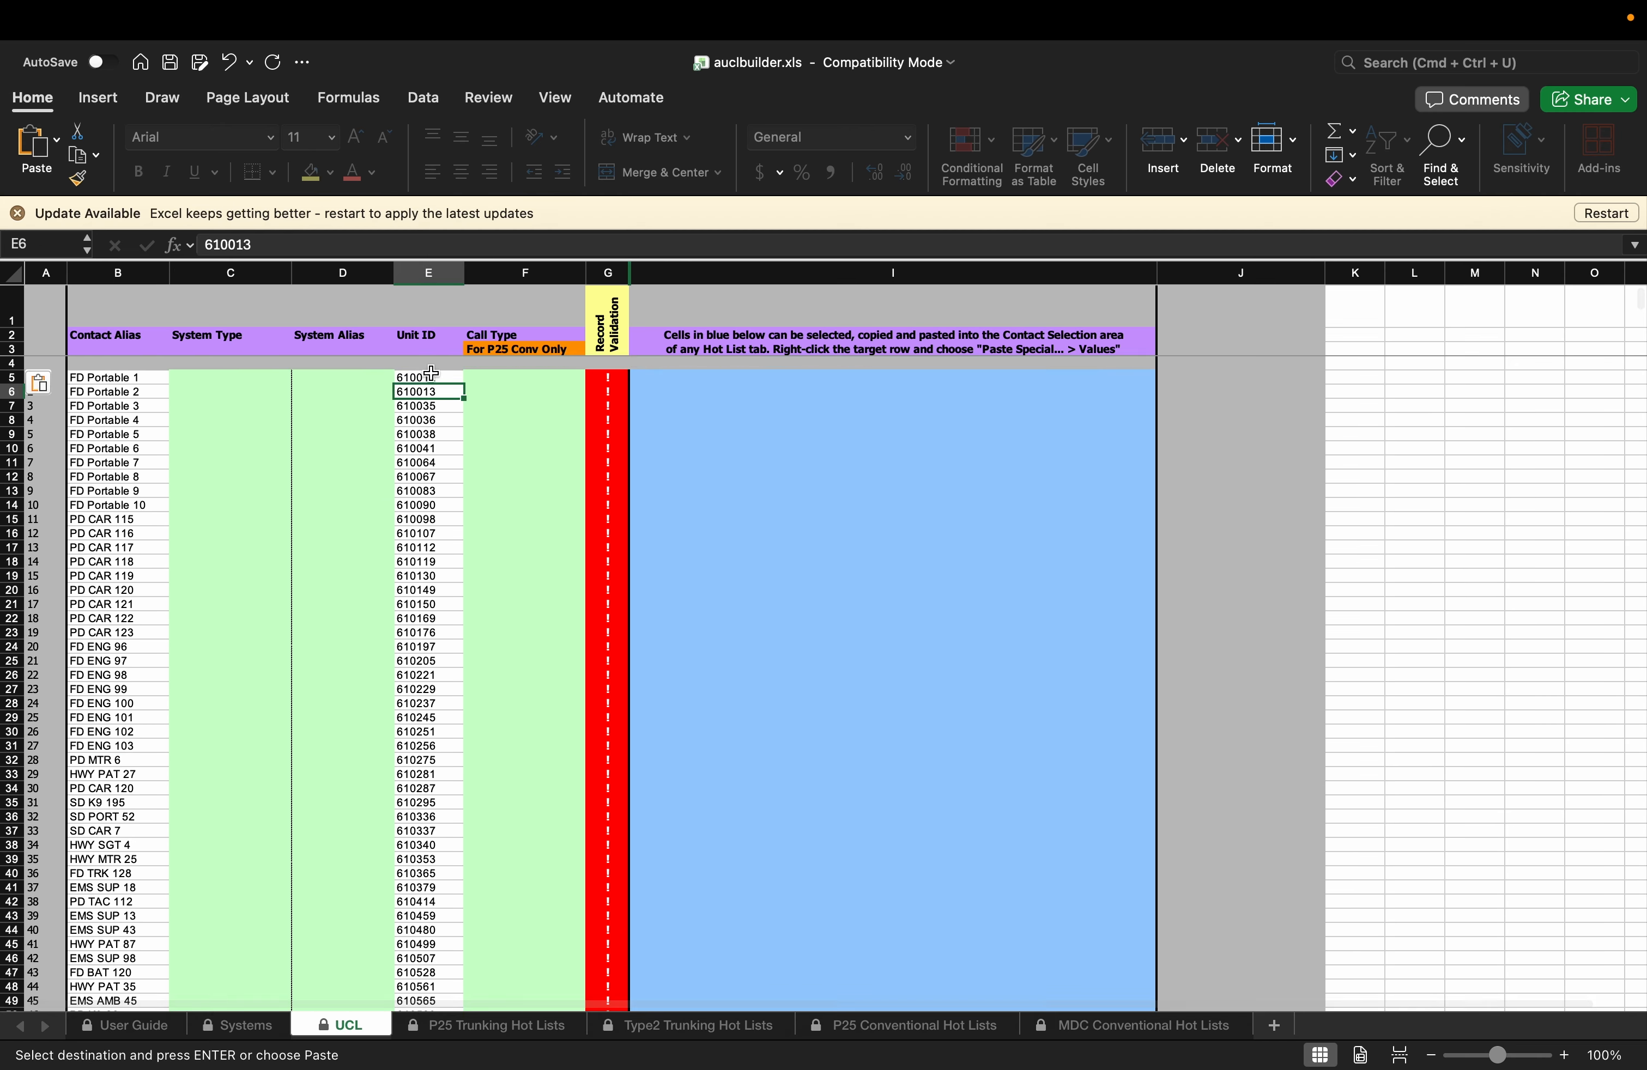
{"action": "left_click", "coordinate": [426, 377]}
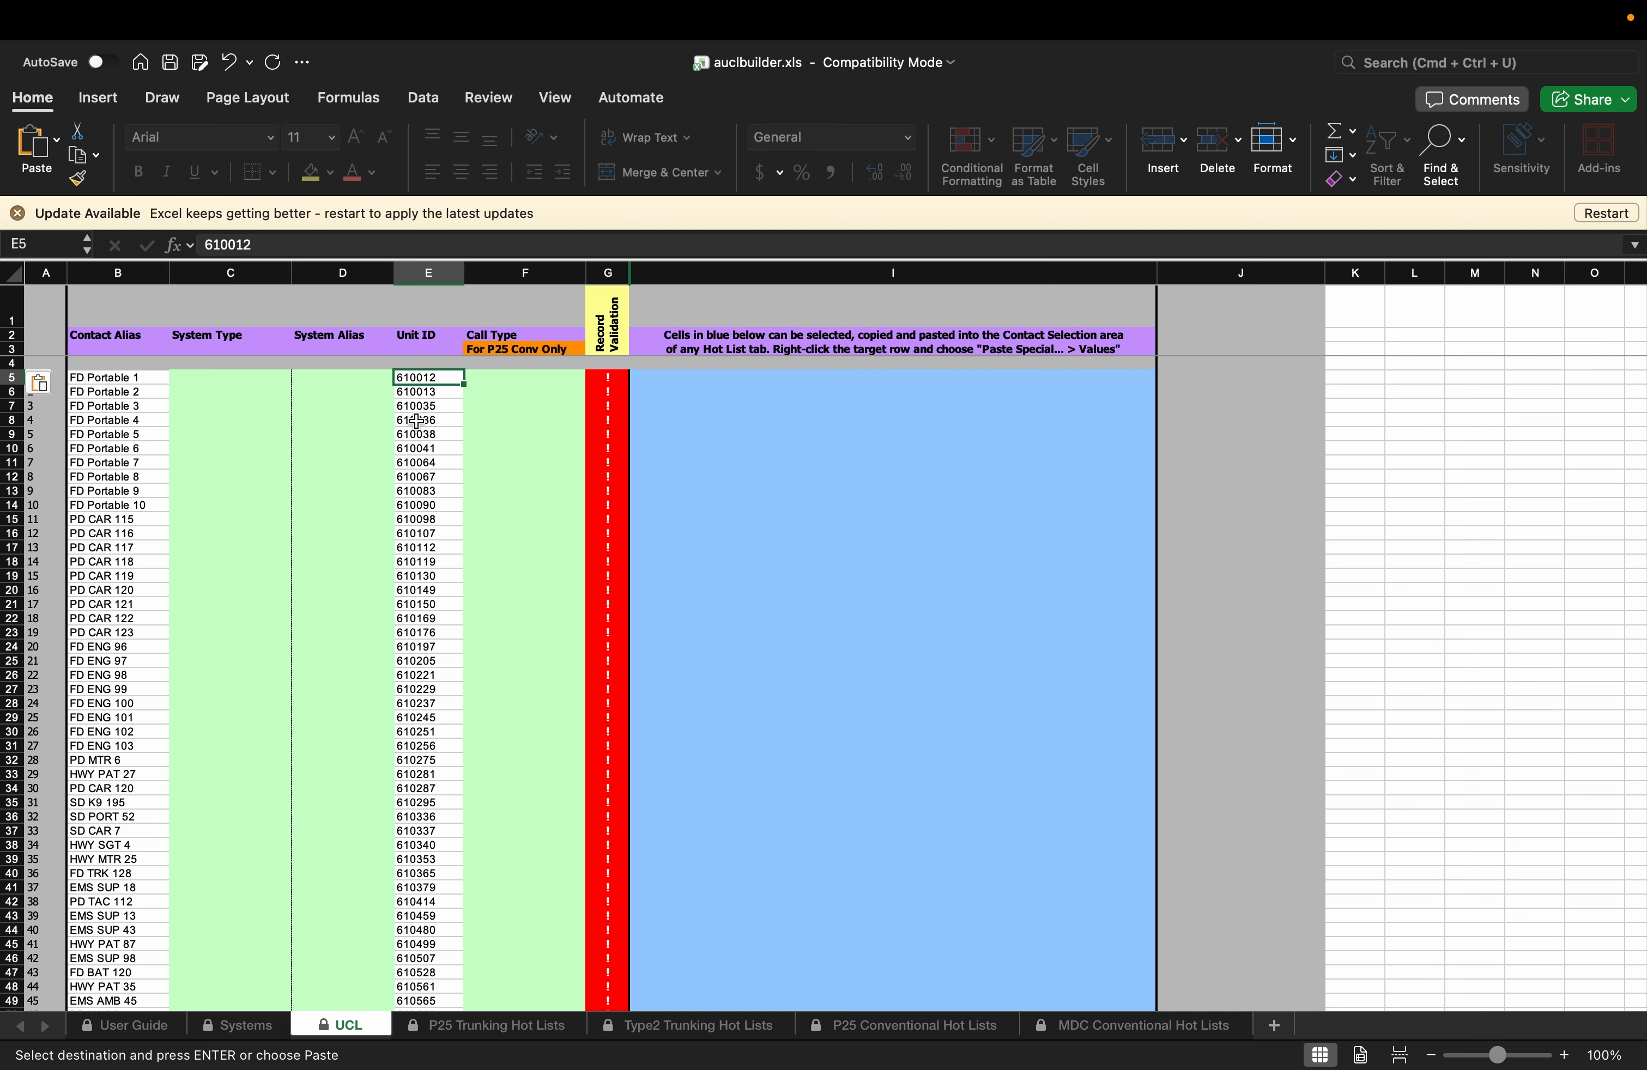
{"action": "key", "text": "super+z"}
{"action": "left_click", "coordinate": [503, 490]}
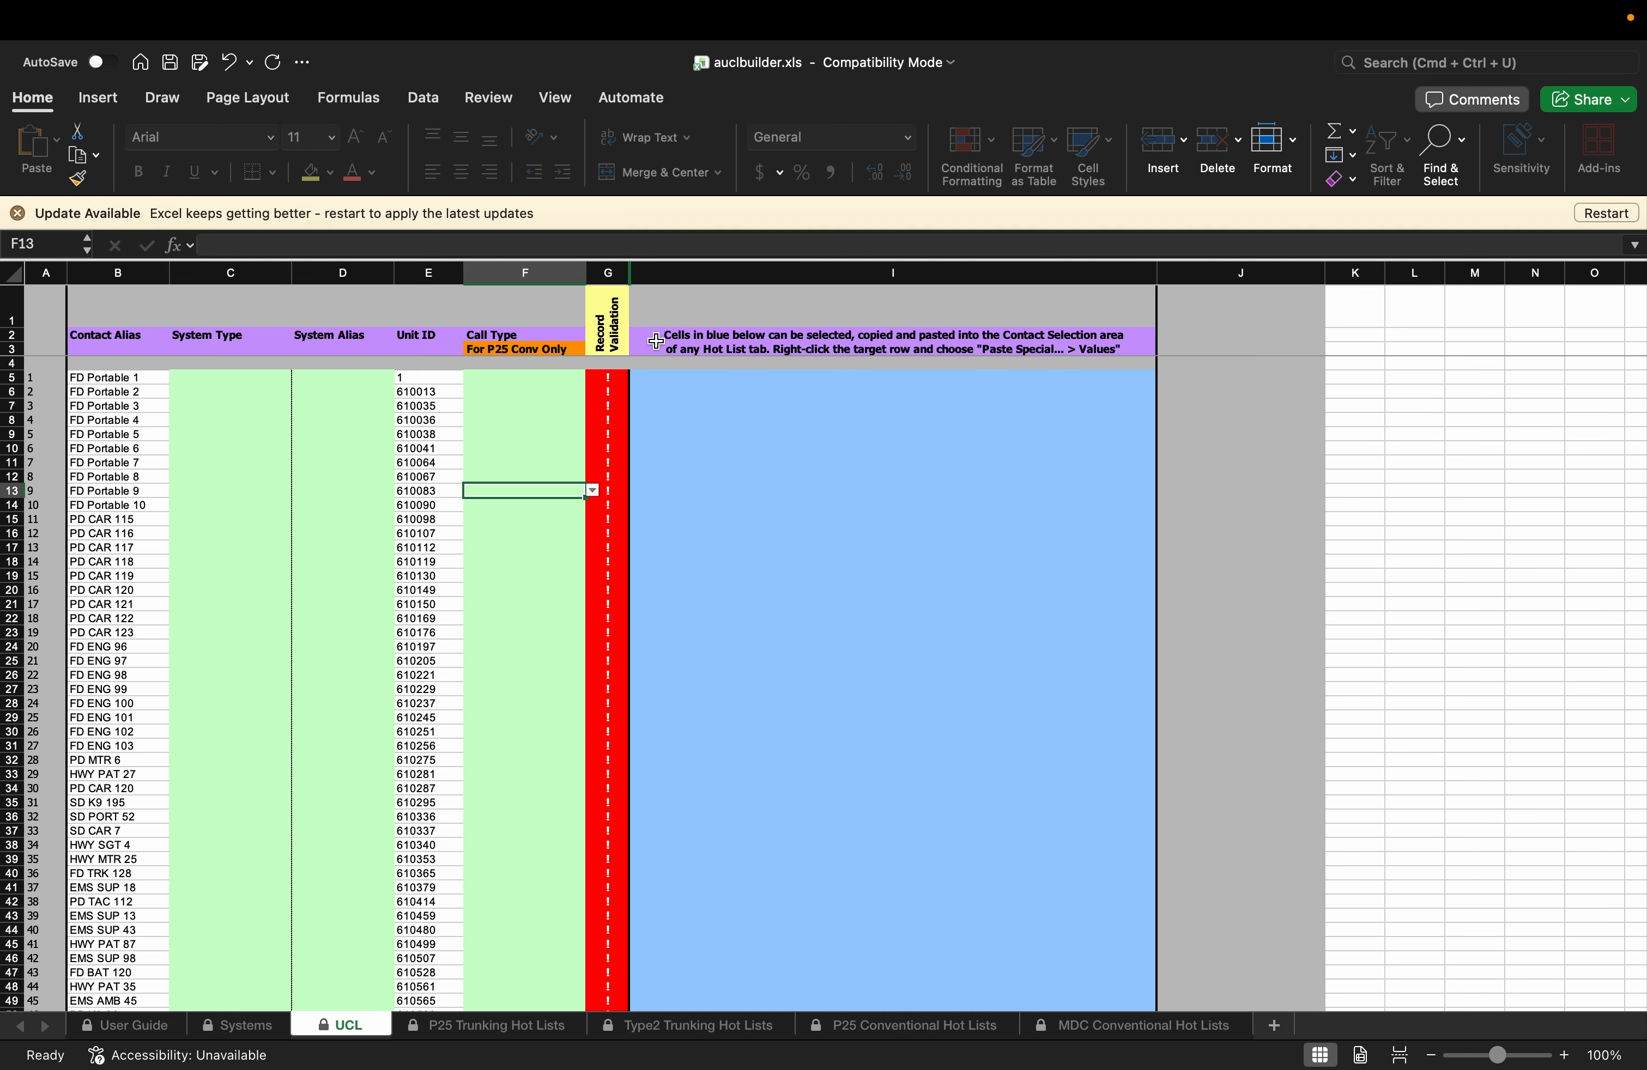
- Set the system type of contact FD Portable 1 to P25_Trunking and its system alias to STATEWIDE
{"action": "left_click", "coordinate": [209, 378]}
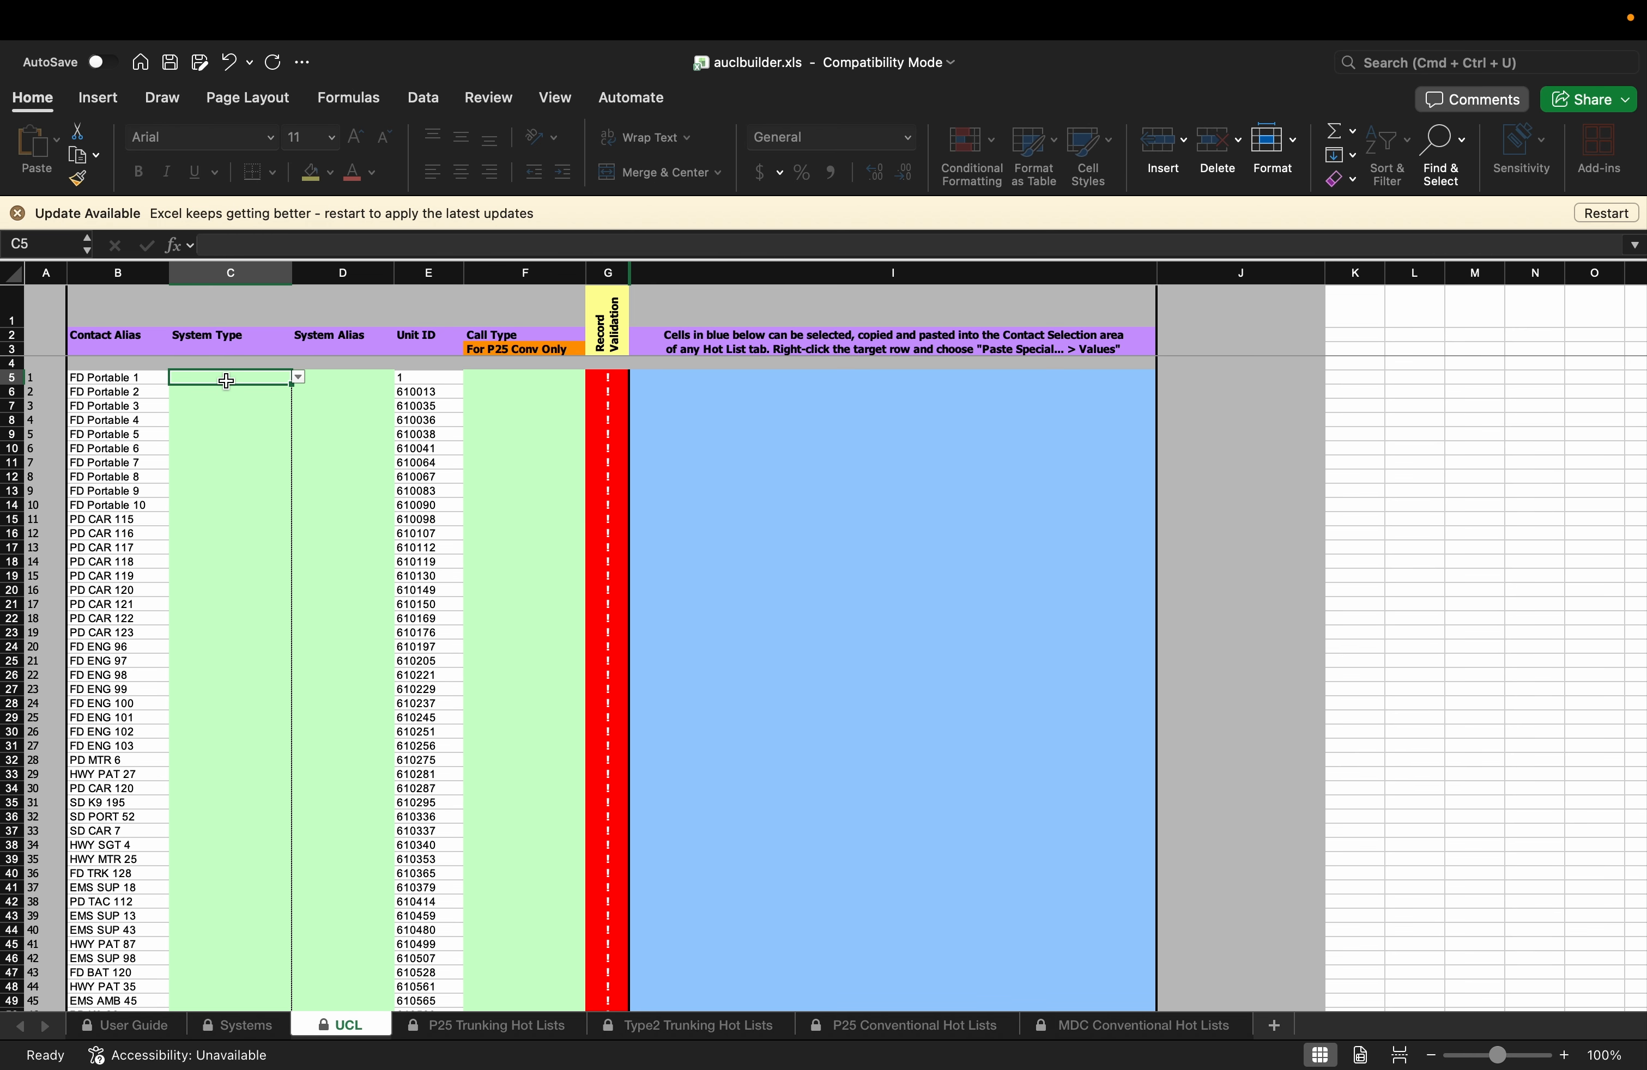
{"action": "left_click", "coordinate": [298, 378]}
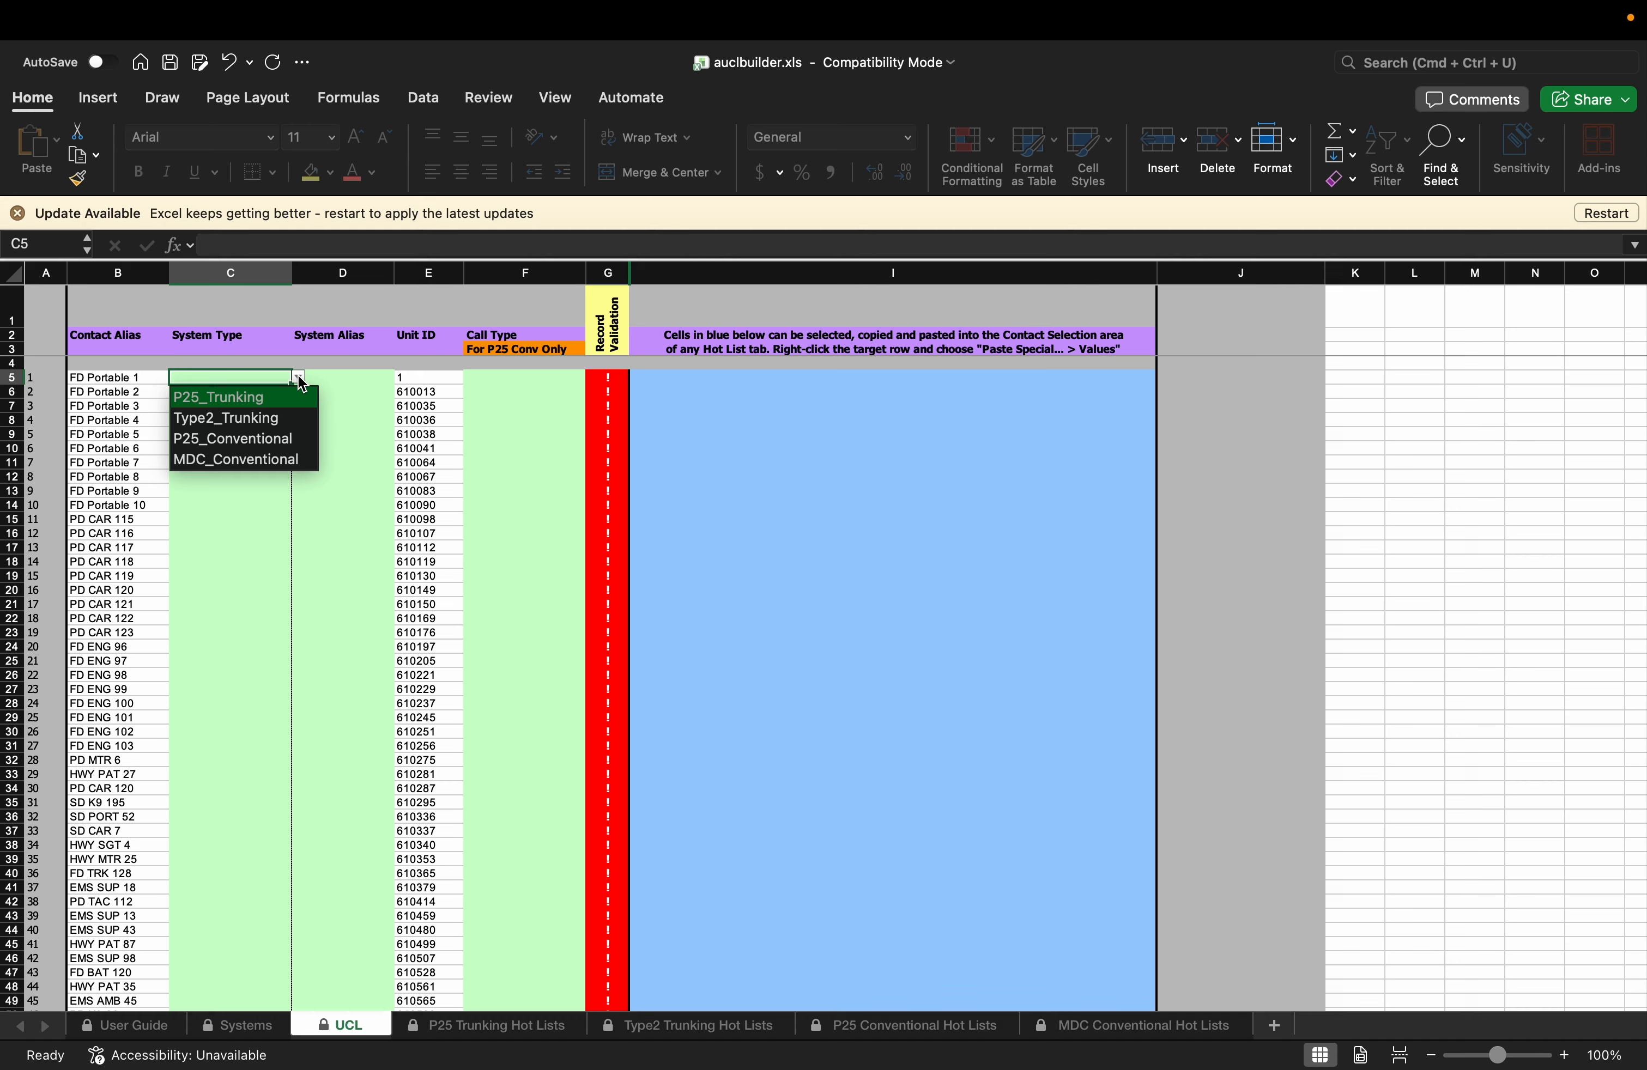
{"action": "left_click", "coordinate": [254, 399]}
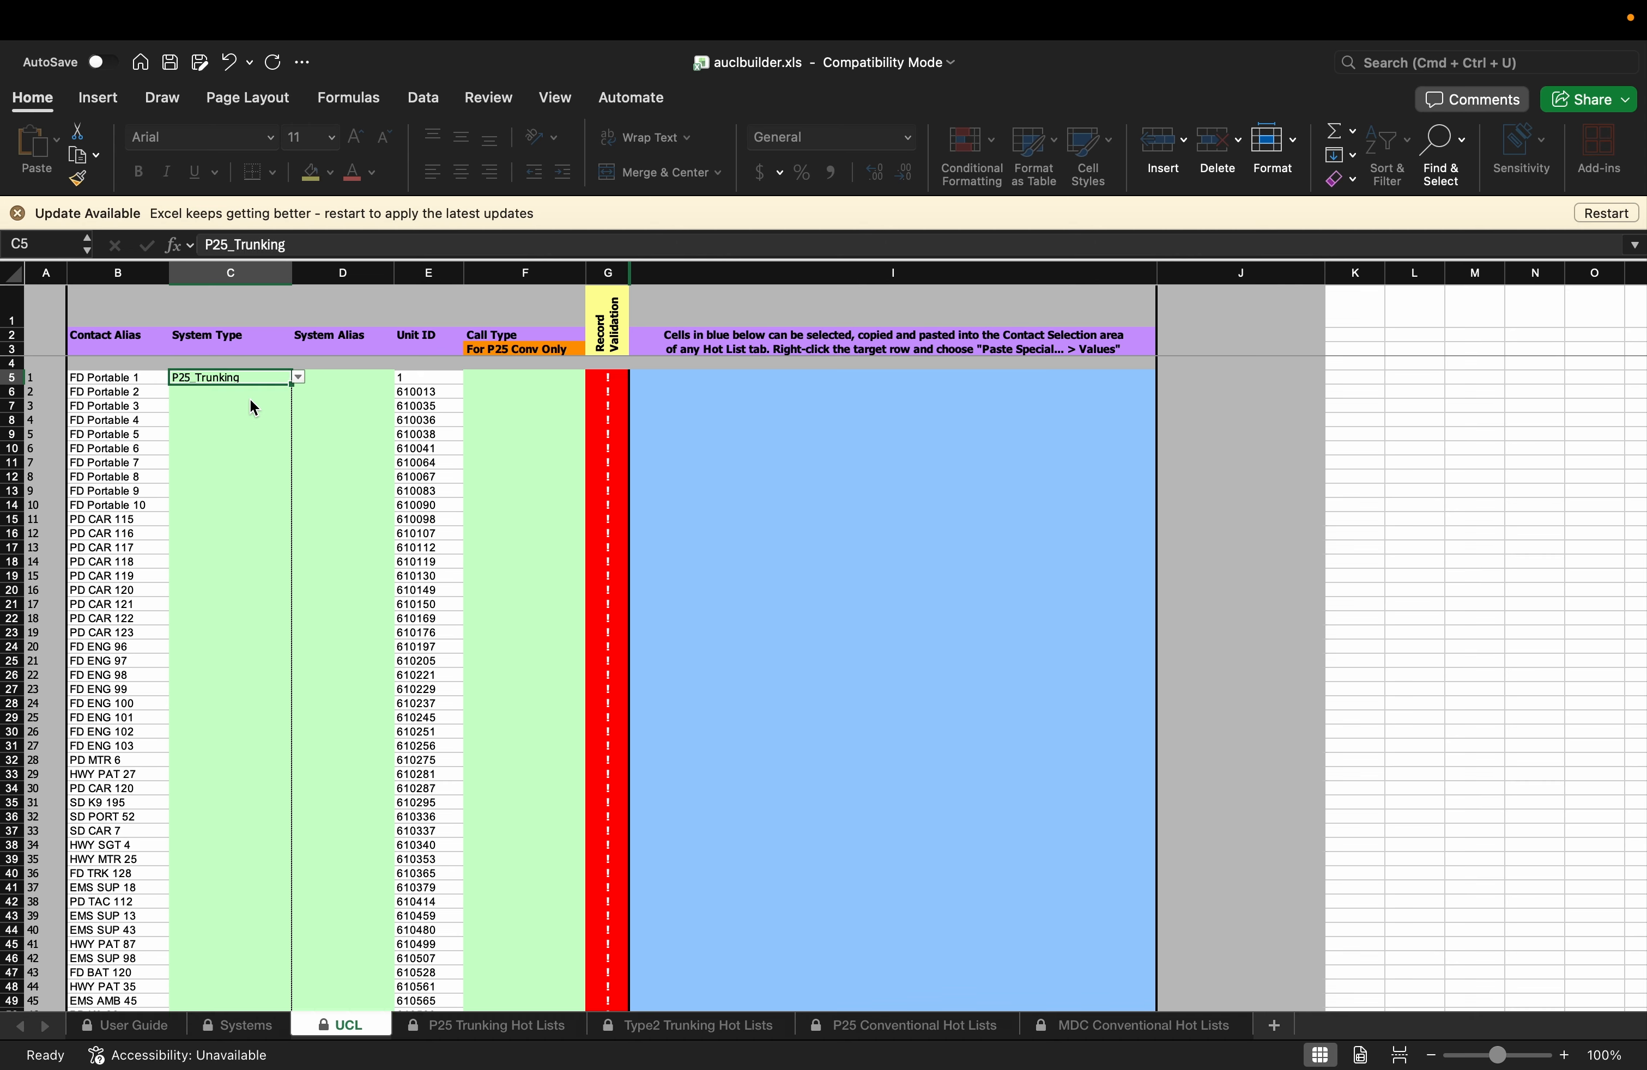
{"action": "left_click", "coordinate": [334, 379]}
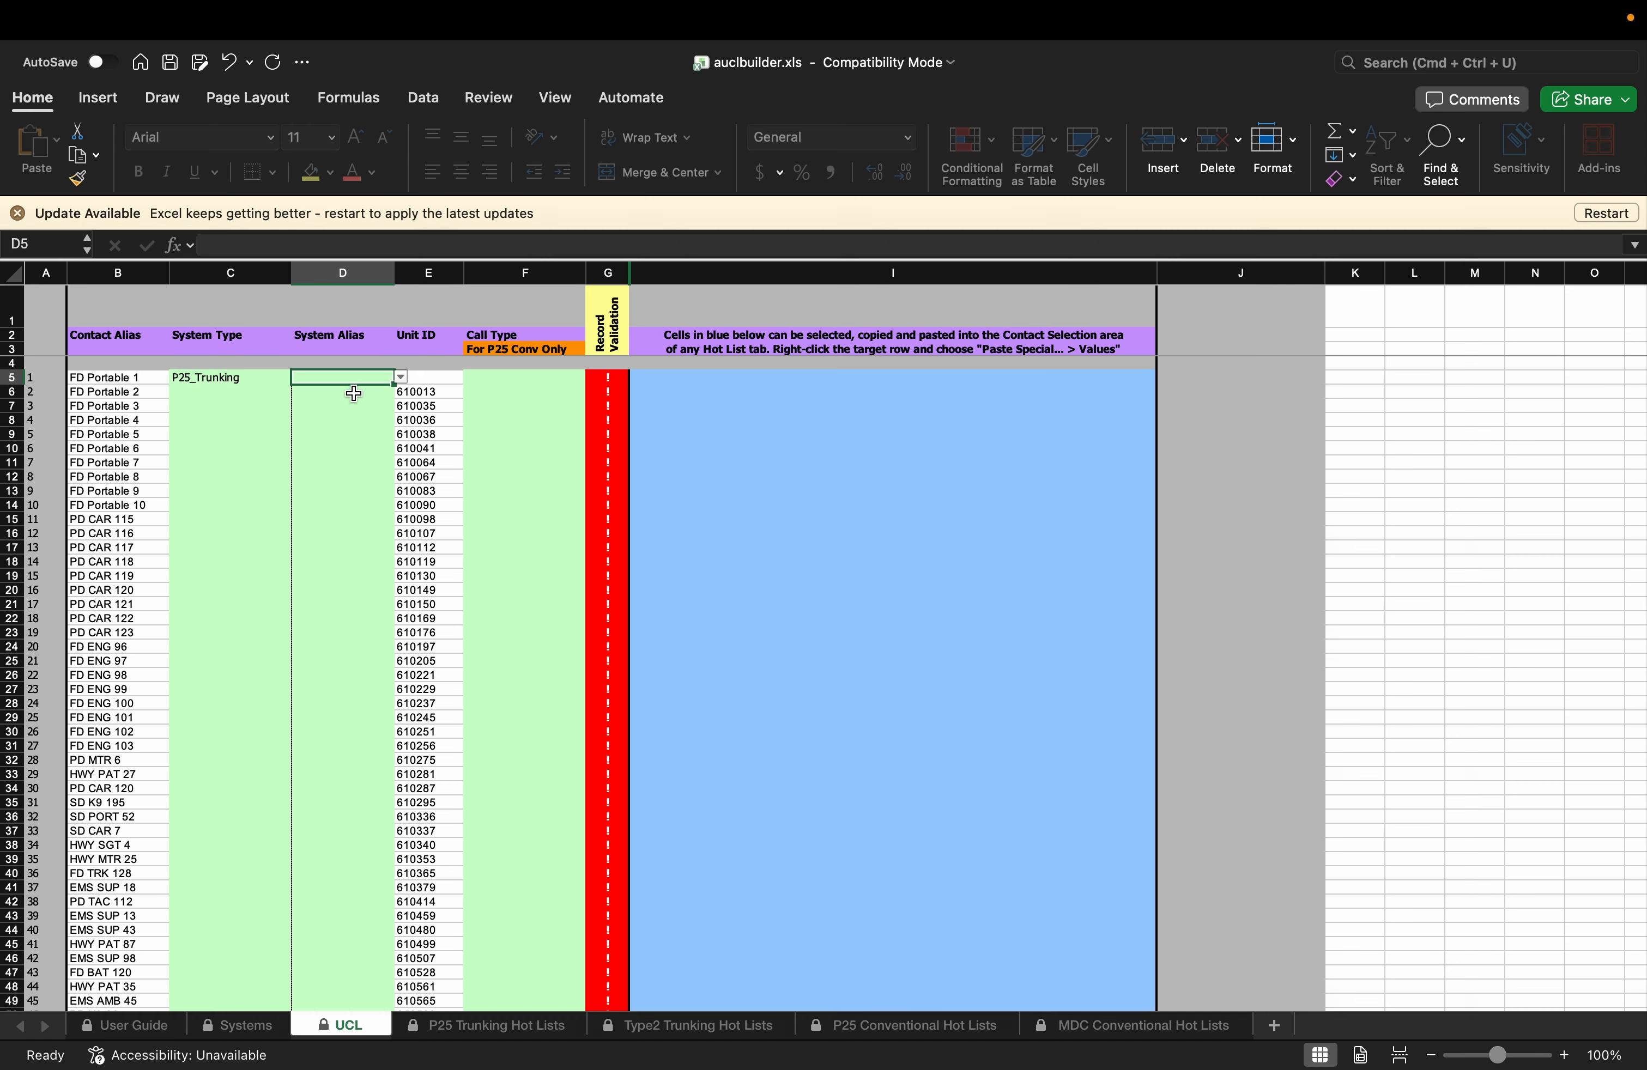
{"action": "left_click", "coordinate": [402, 379]}
{"action": "left_click", "coordinate": [364, 419]}
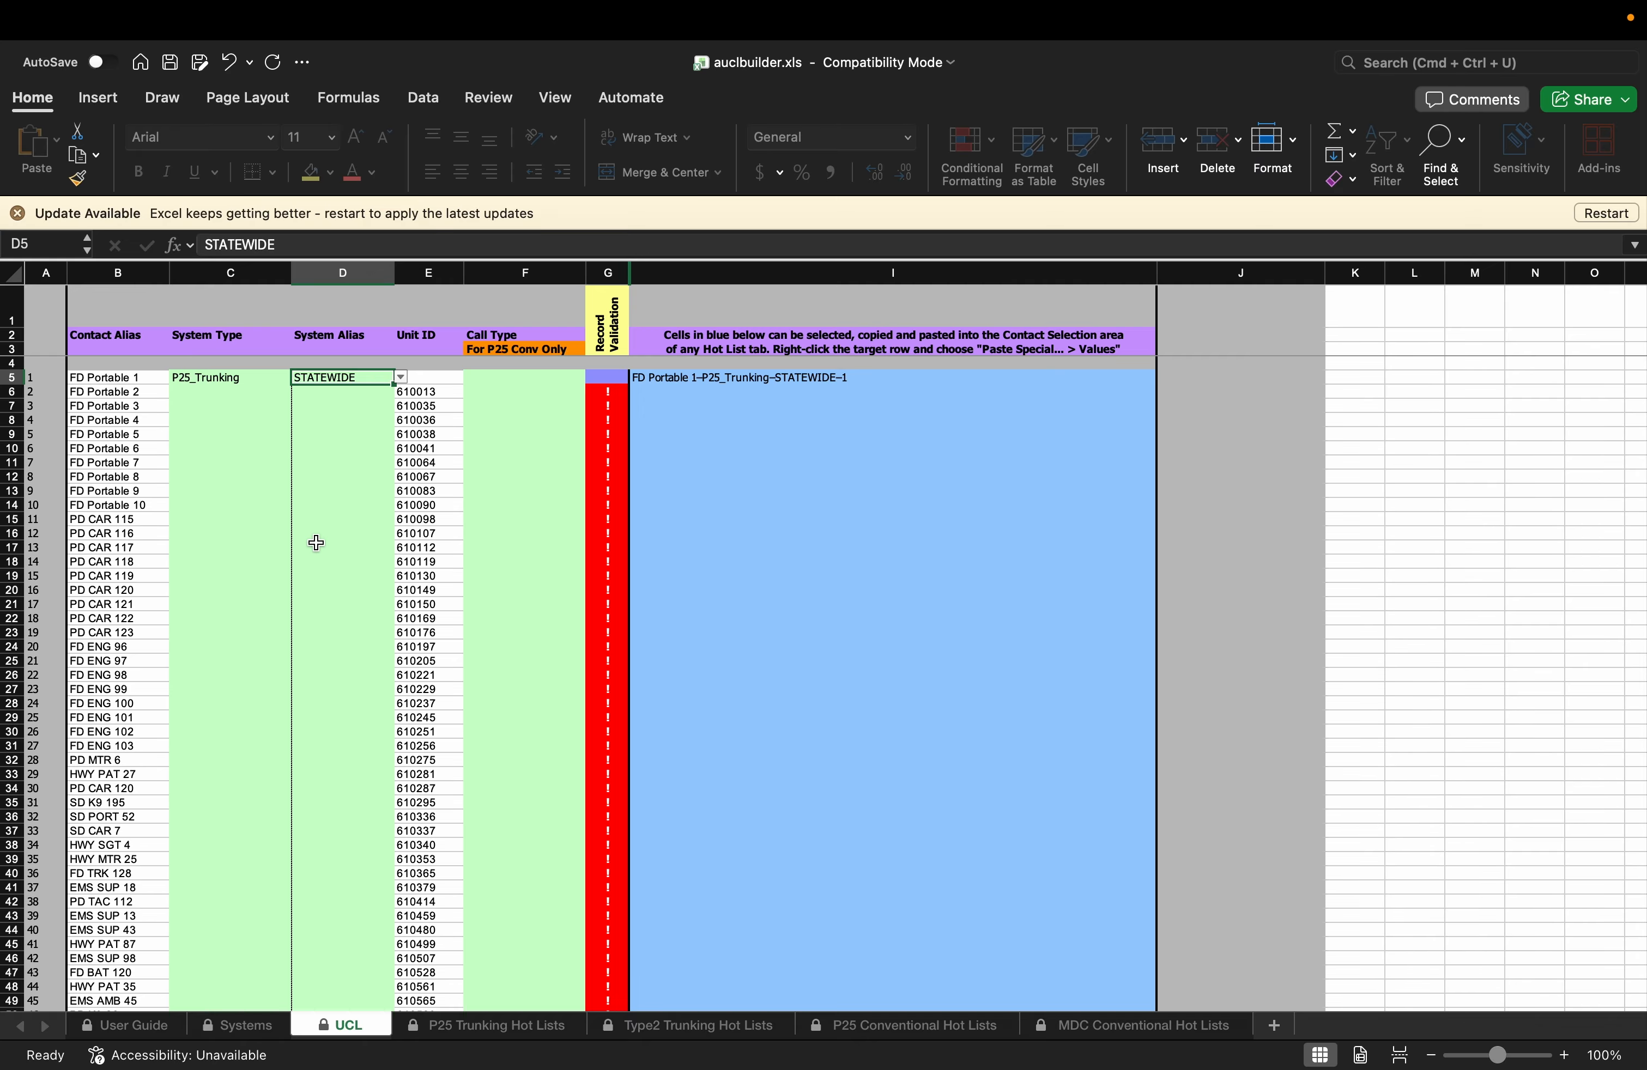
- Fill the P25_Trunking system type and STATEWIDE system alias from FD Portable 1 down the contact rows below
{"action": "scroll", "coordinate": [316, 545], "scroll_direction": "down", "scroll_amount": 2}
{"action": "scroll", "coordinate": [316, 545], "scroll_direction": "up", "scroll_amount": 2}
{"action": "left_click", "coordinate": [265, 378]}
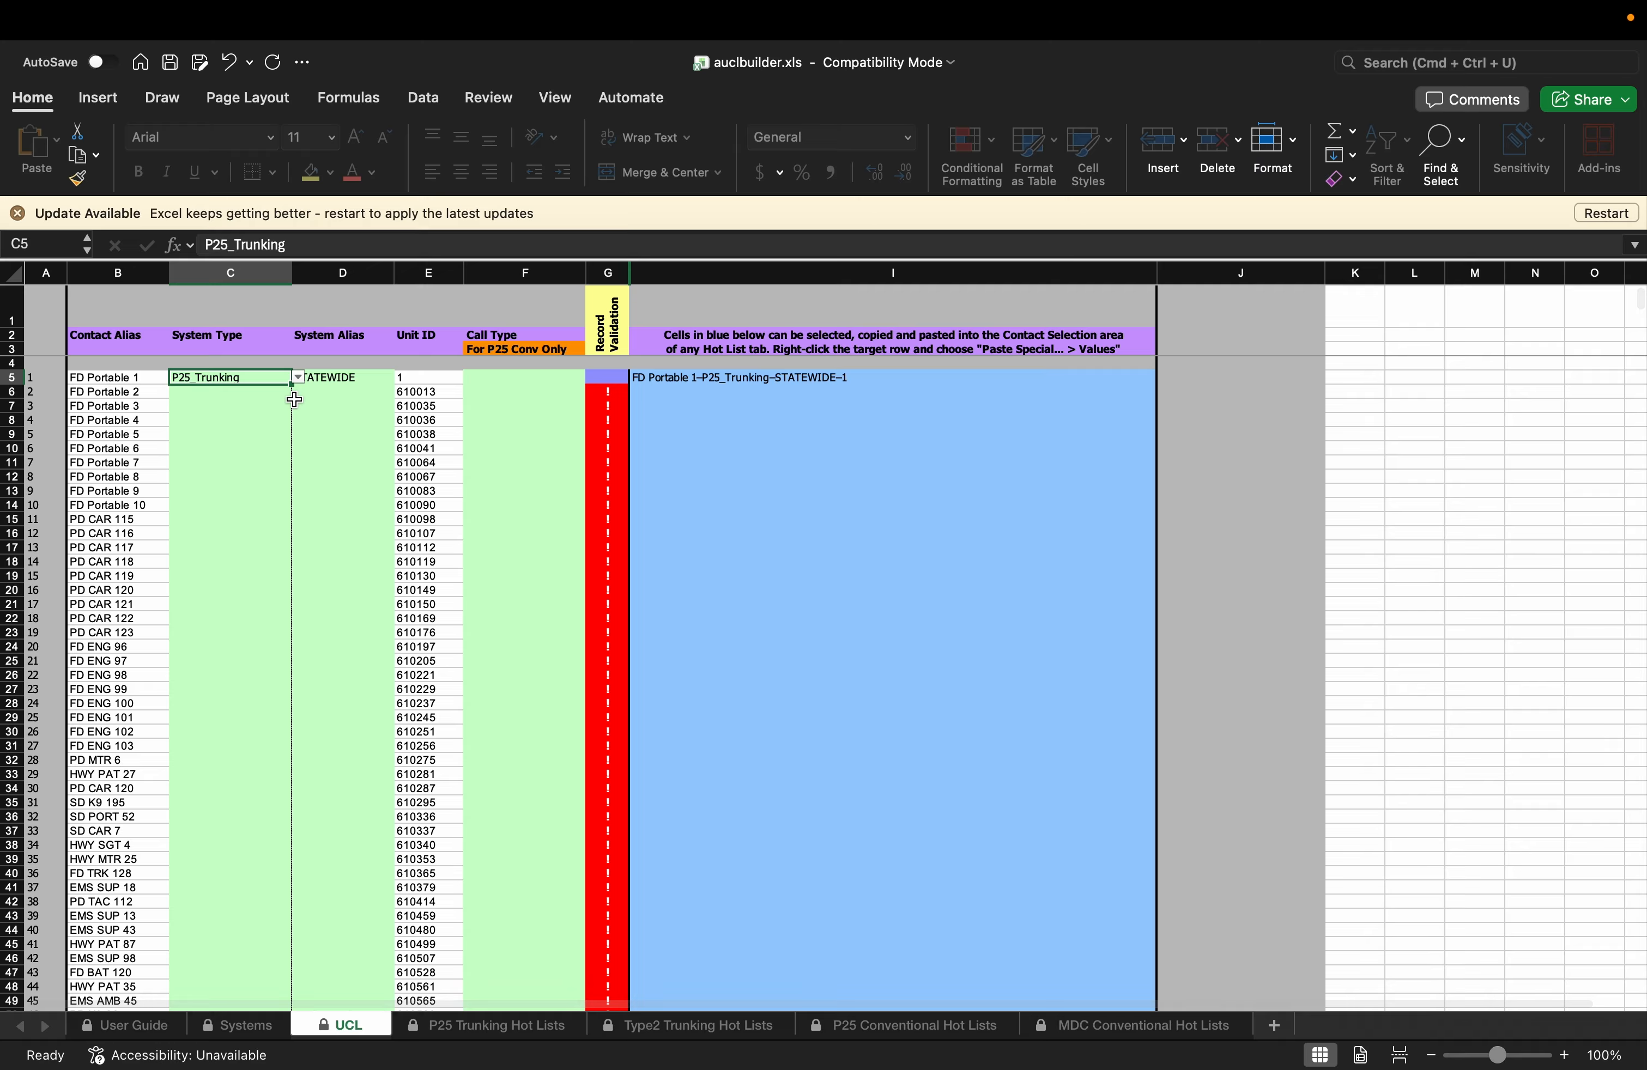
{"action": "left_click_drag", "start_coordinate": [293, 387], "coordinate": [292, 917]}
{"action": "left_click", "coordinate": [379, 381]}
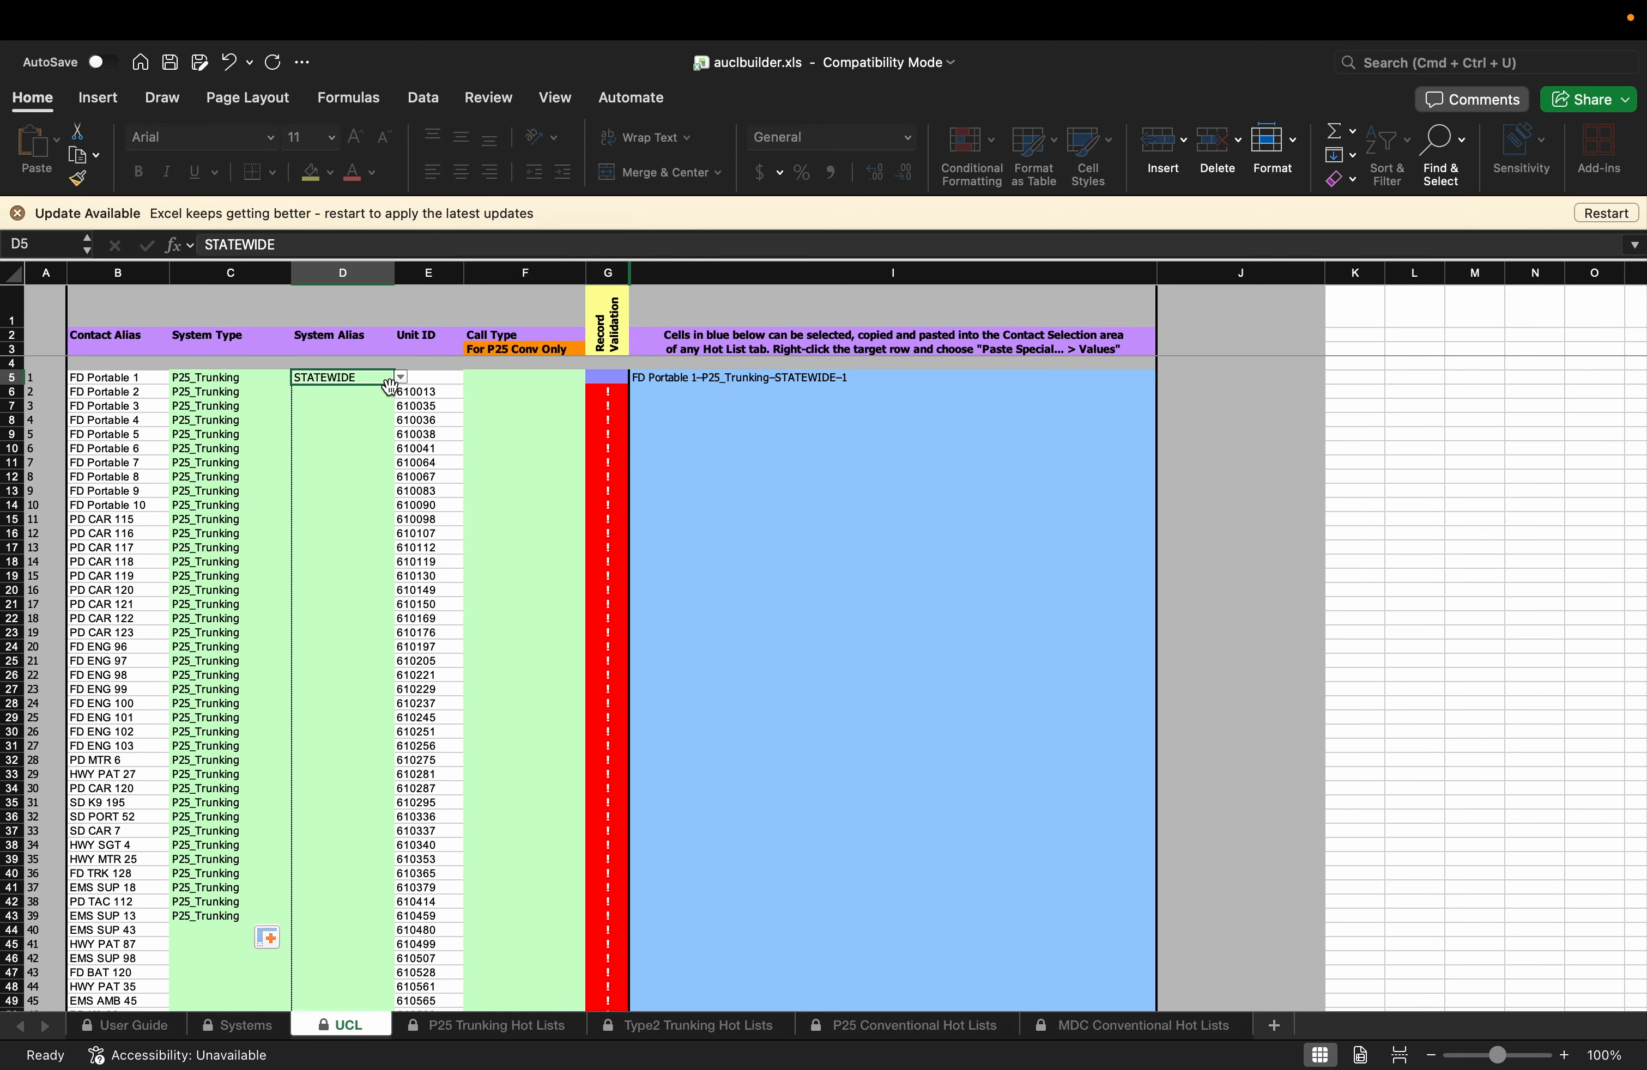
{"action": "left_click_drag", "start_coordinate": [394, 386], "coordinate": [394, 919]}
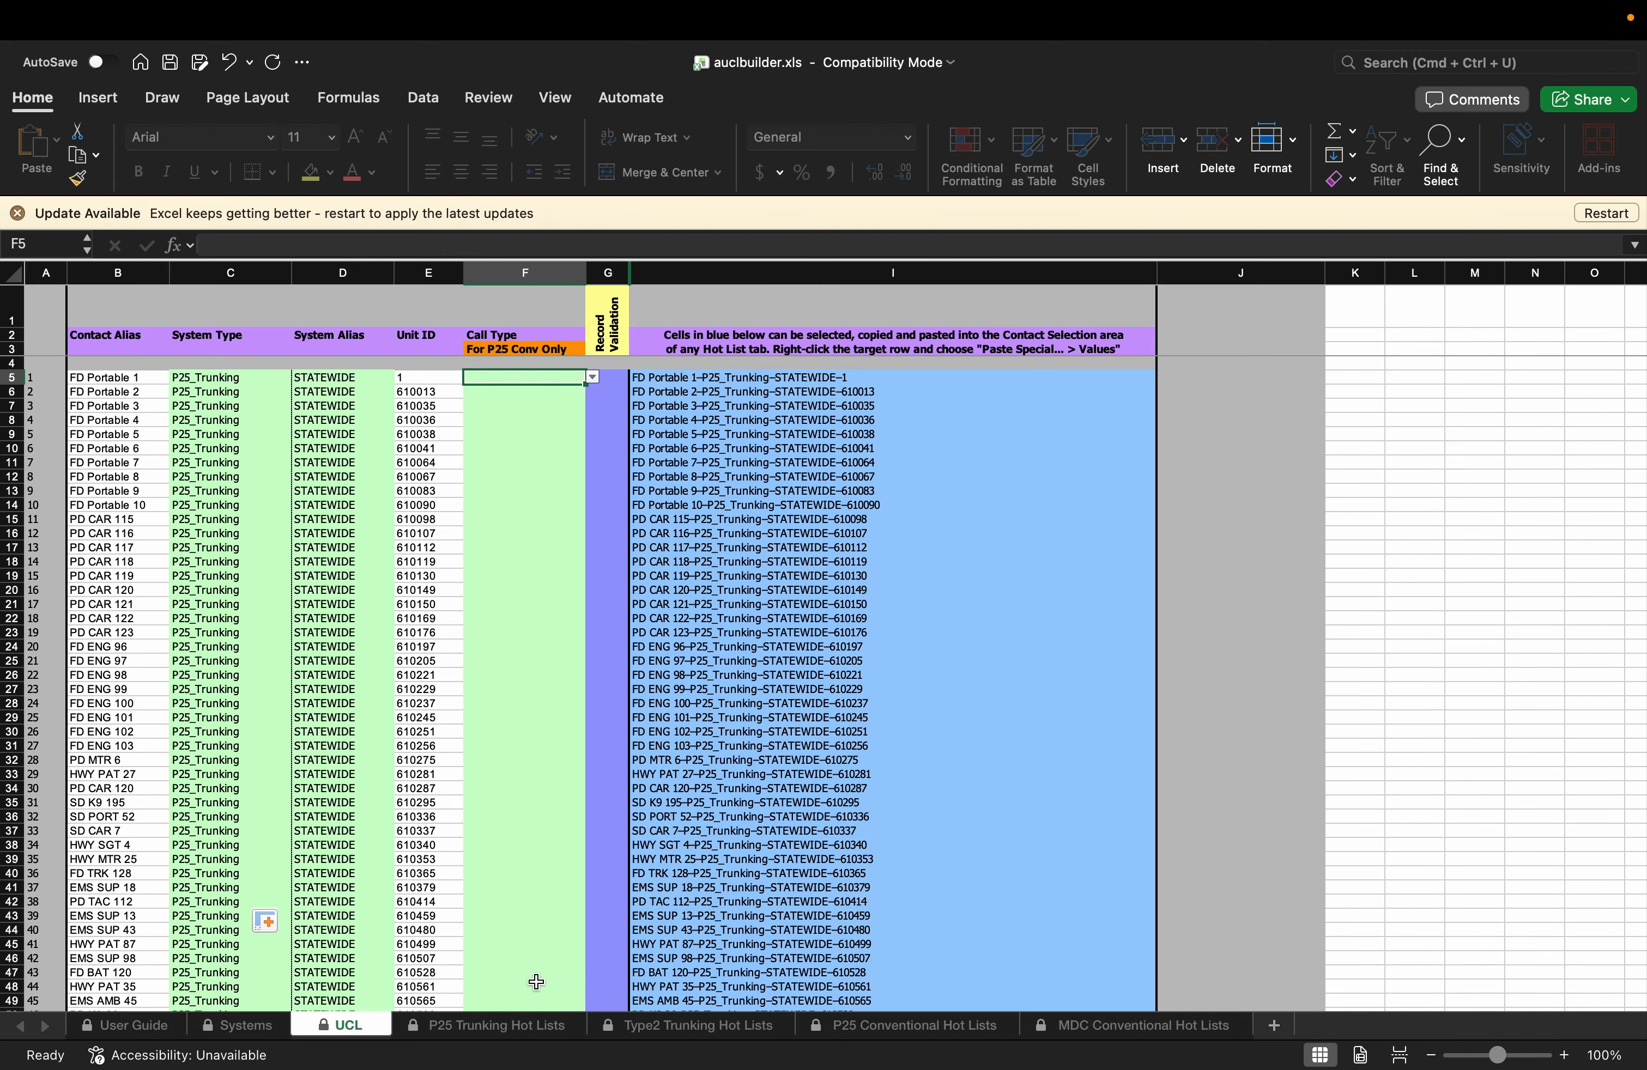
- On the P25 Trunking Hot Lists sheet, name the first list LIST 1, matching the hot list in the APX CPS codeplug
{"action": "left_click", "coordinate": [511, 1028]}
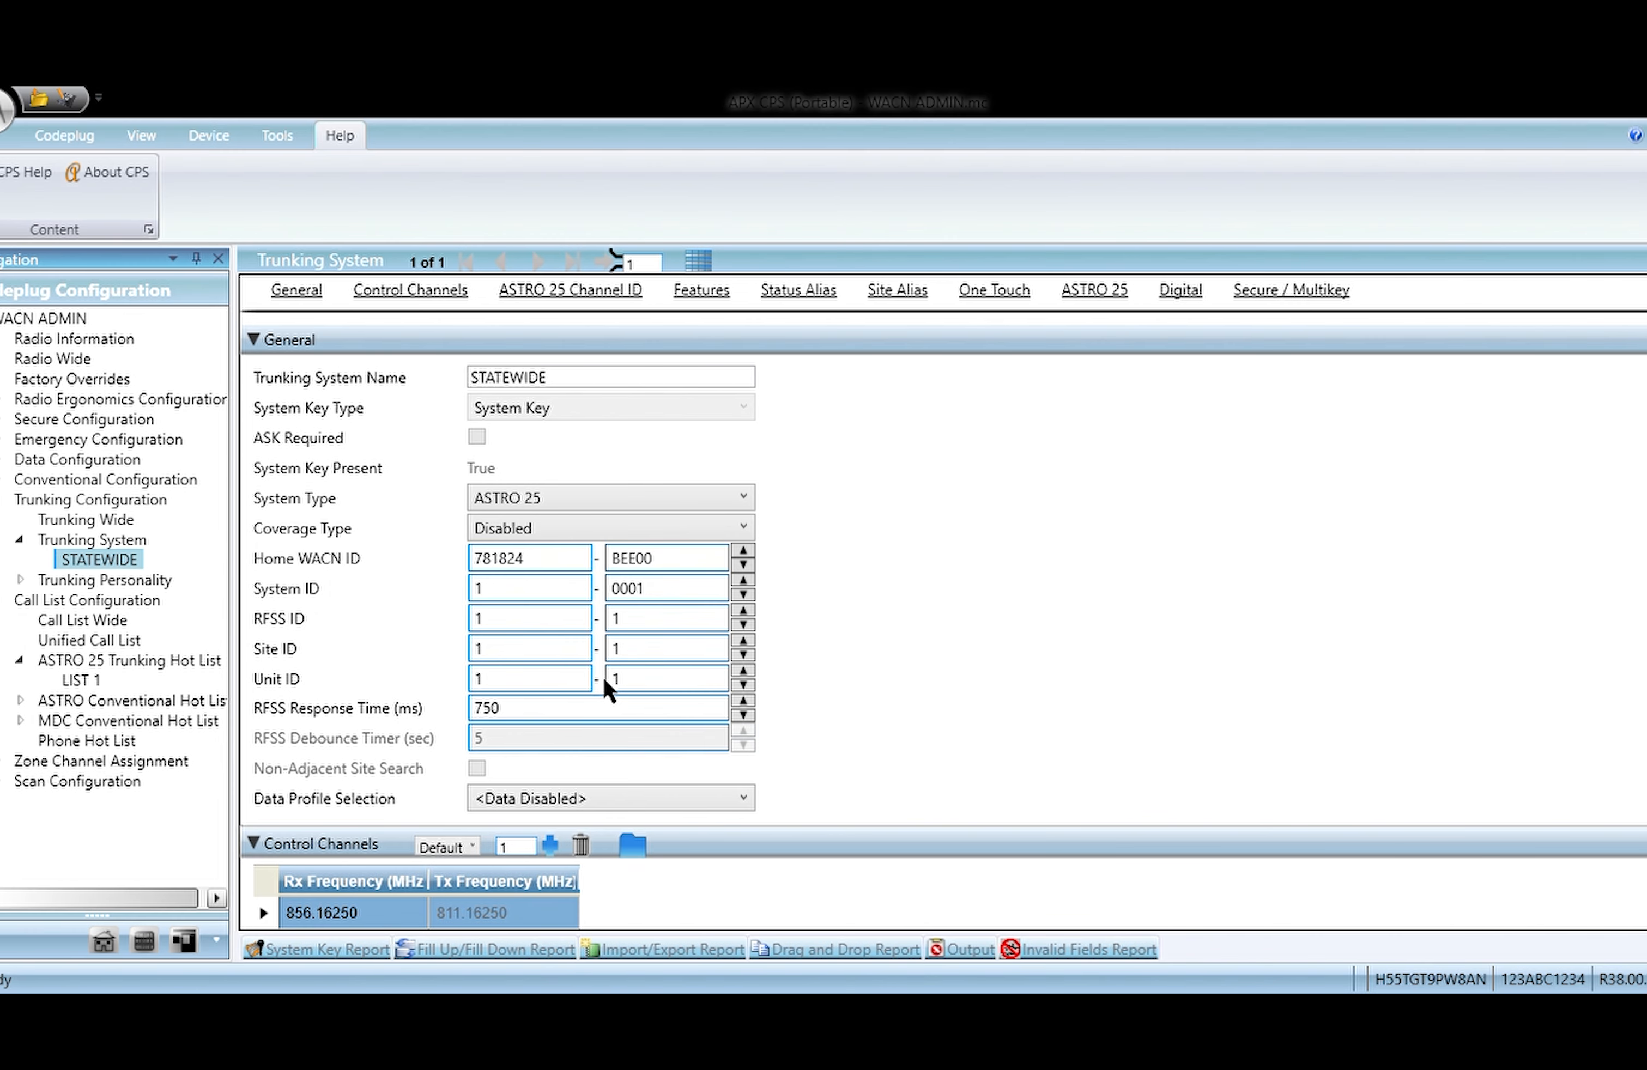
{"action": "left_click", "coordinate": [81, 680]}
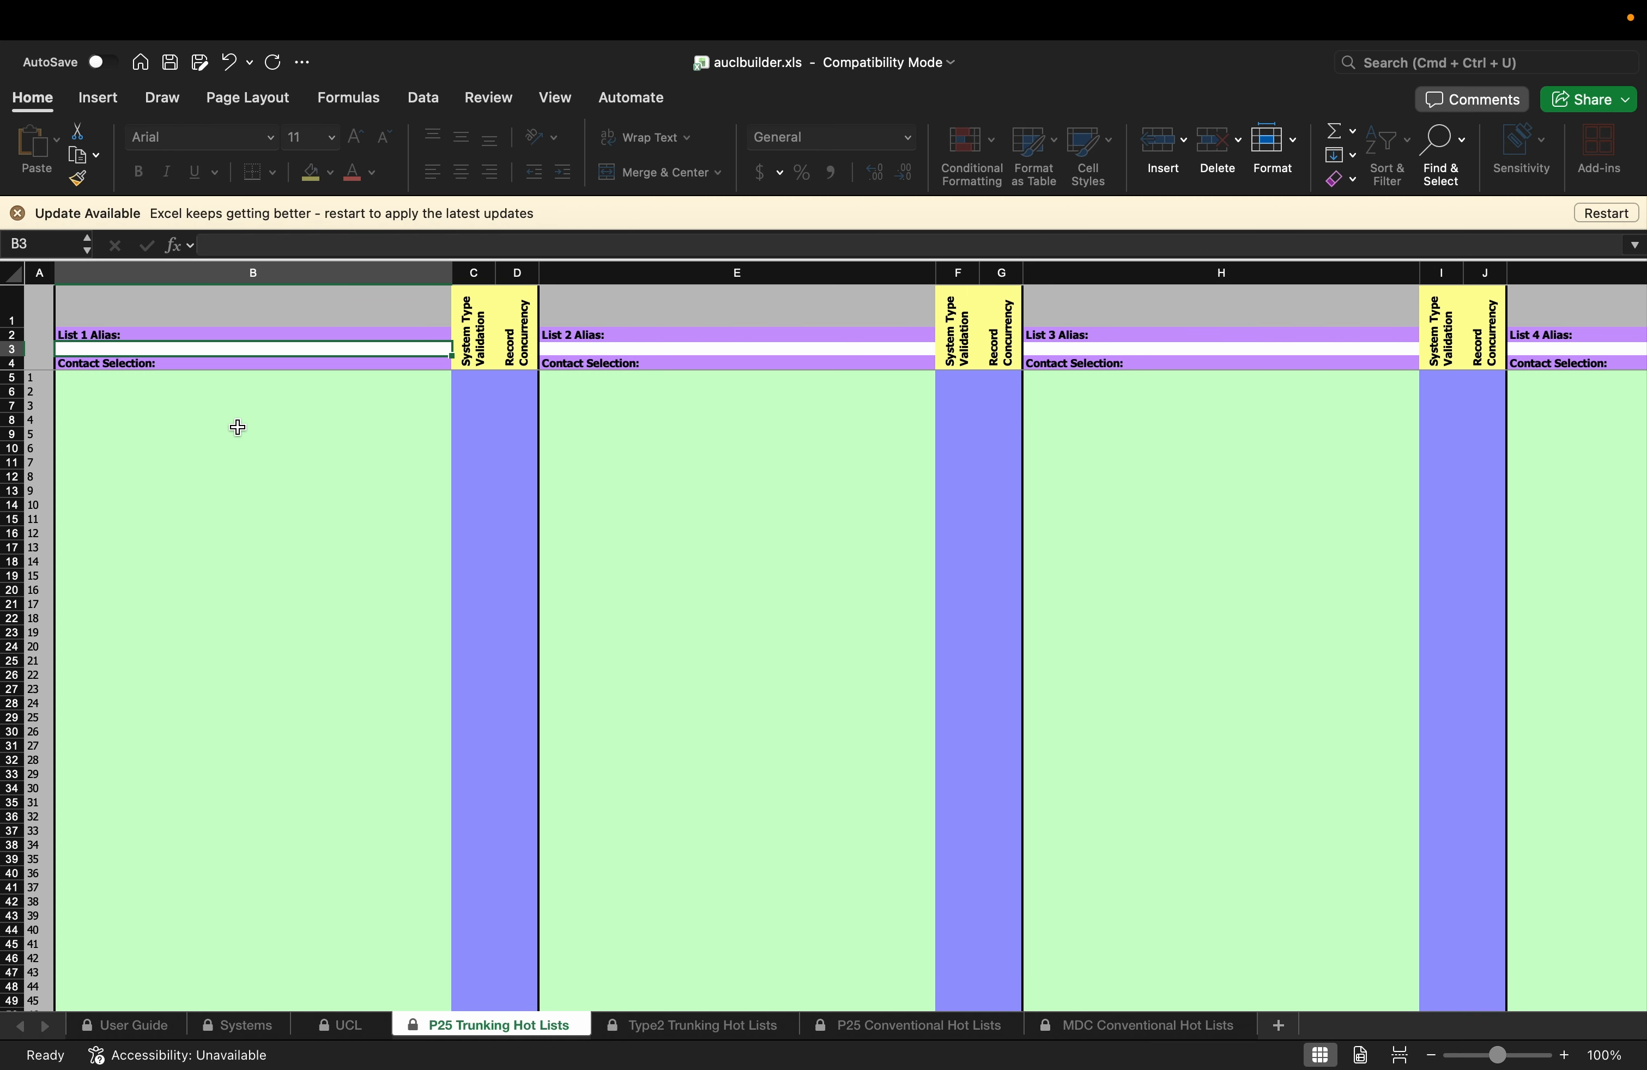
{"action": "type", "text": "LIST"}
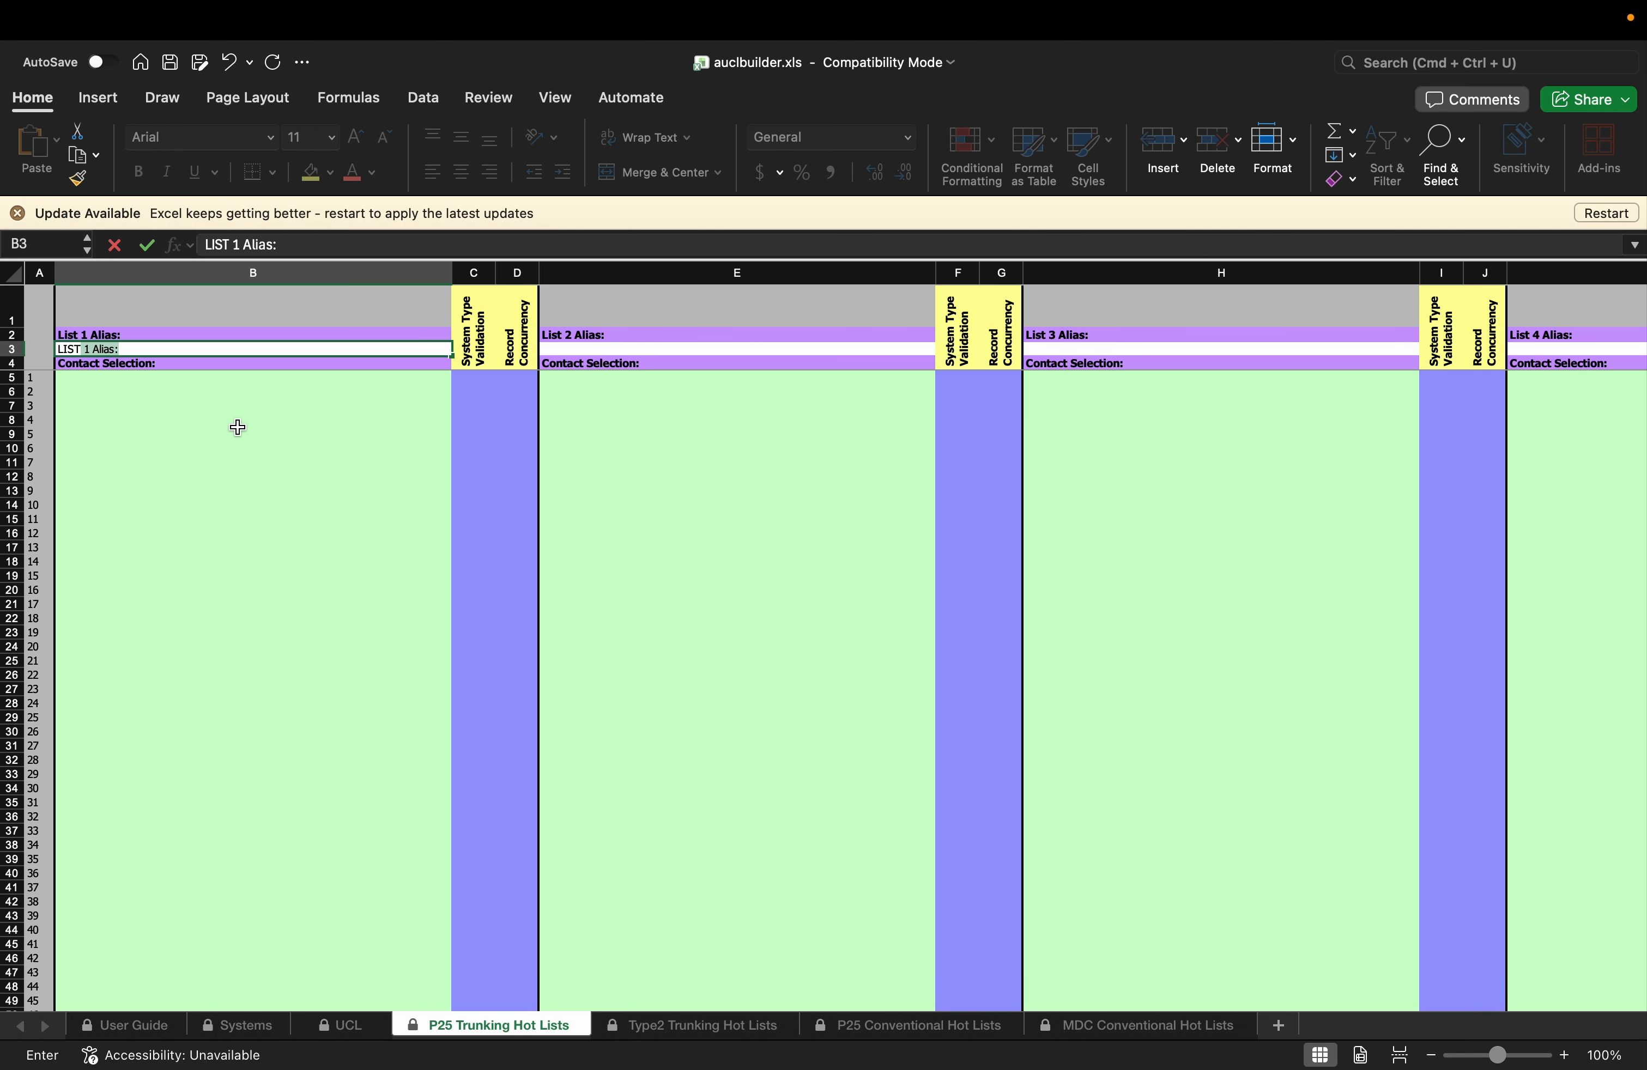
{"action": "type", "text": " 1"}
{"action": "key", "text": "BackSpace"}
{"action": "left_click", "coordinate": [165, 448]}
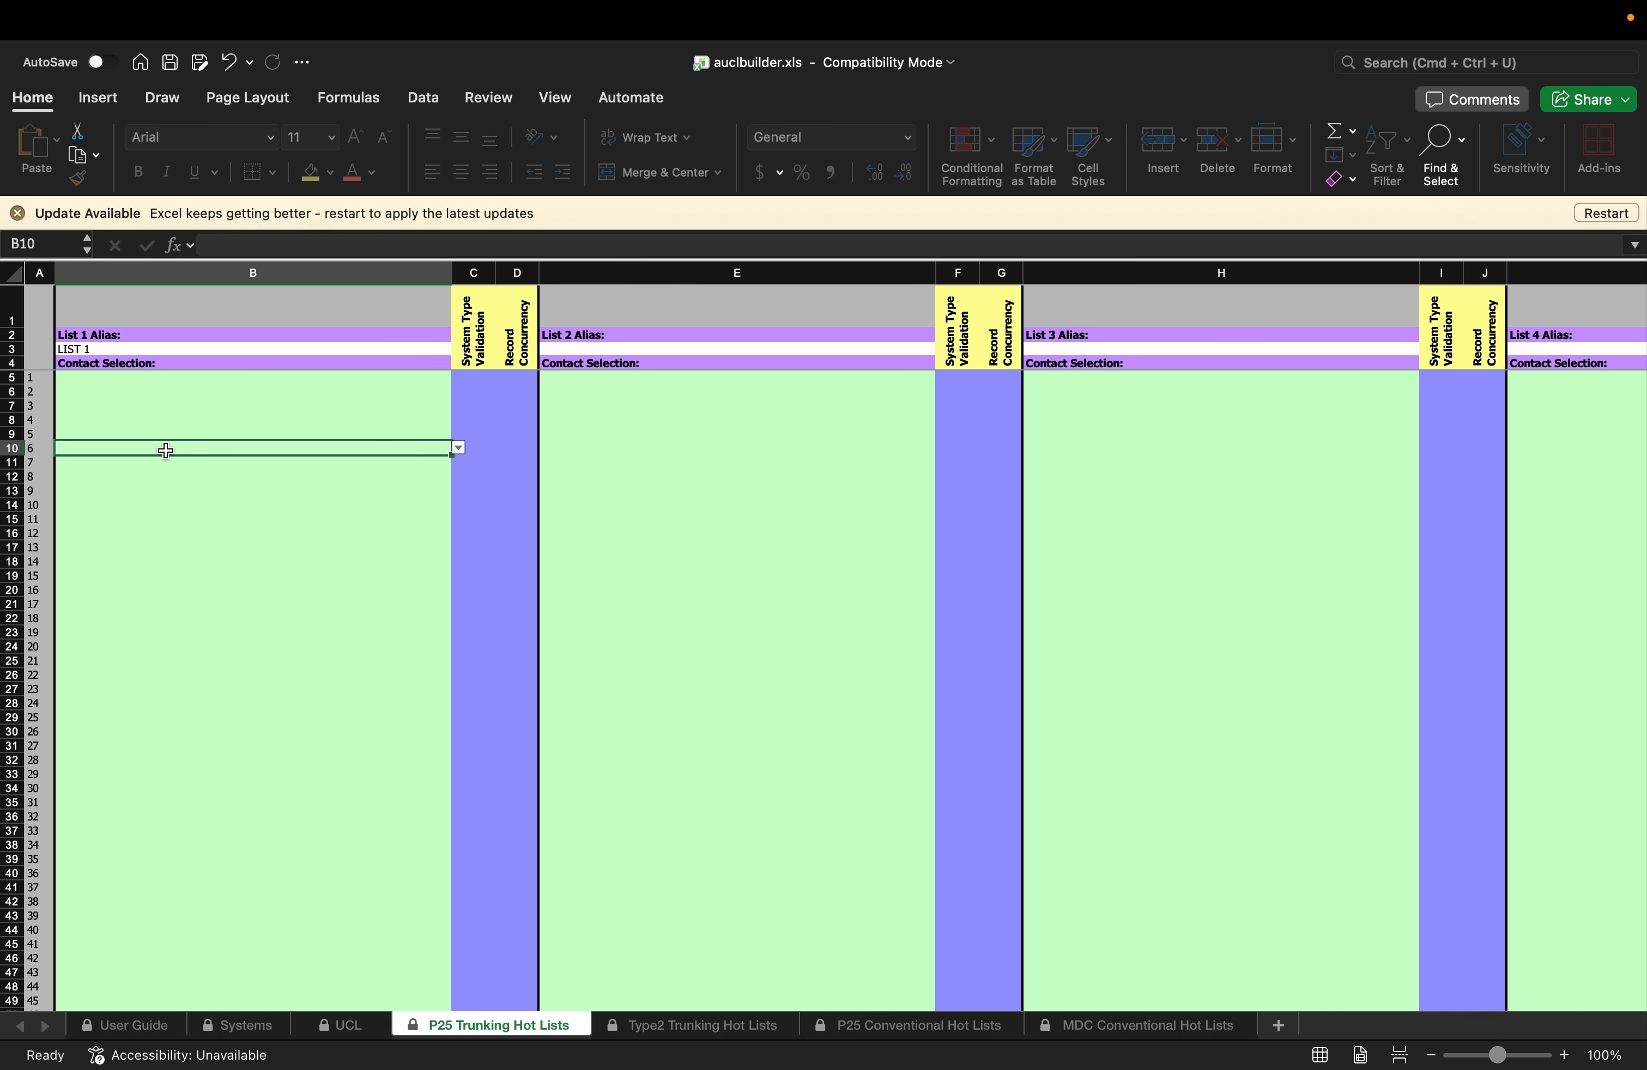
- Choose FD Portable 1–P25_Trunking–STATEWIDE–1 as the first contact selection of LIST 1
{"action": "left_click", "coordinate": [114, 381]}
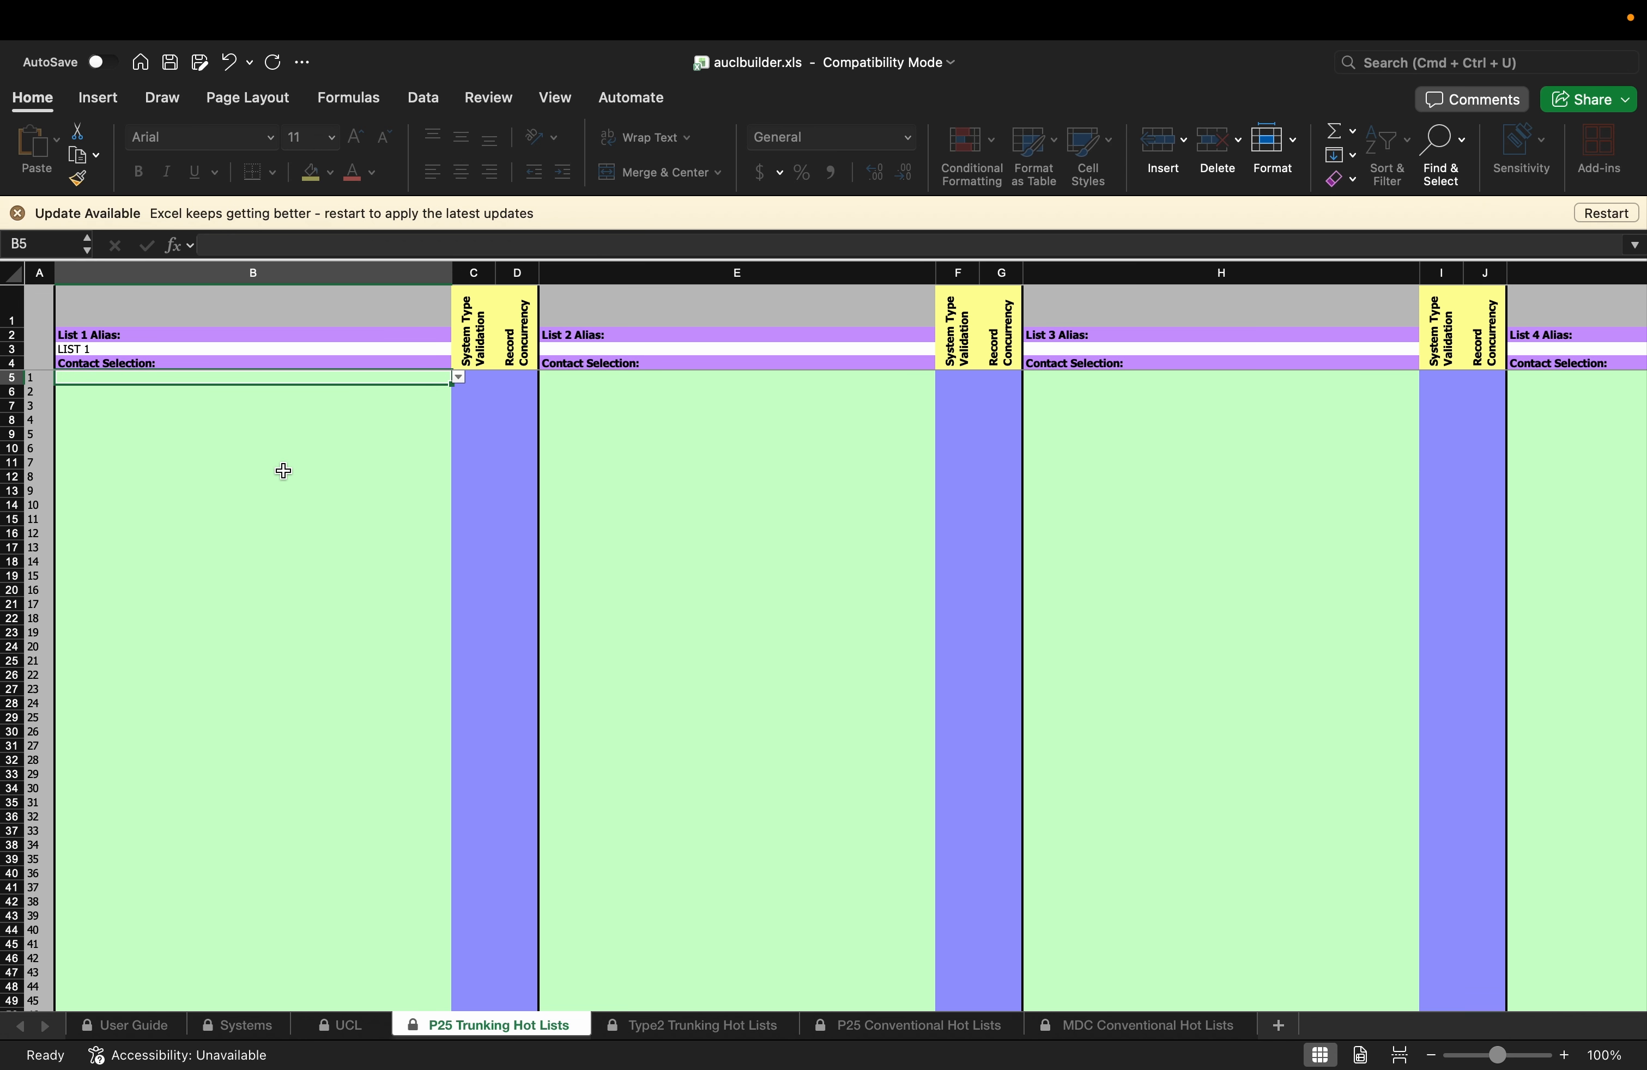
{"action": "left_click", "coordinate": [459, 378]}
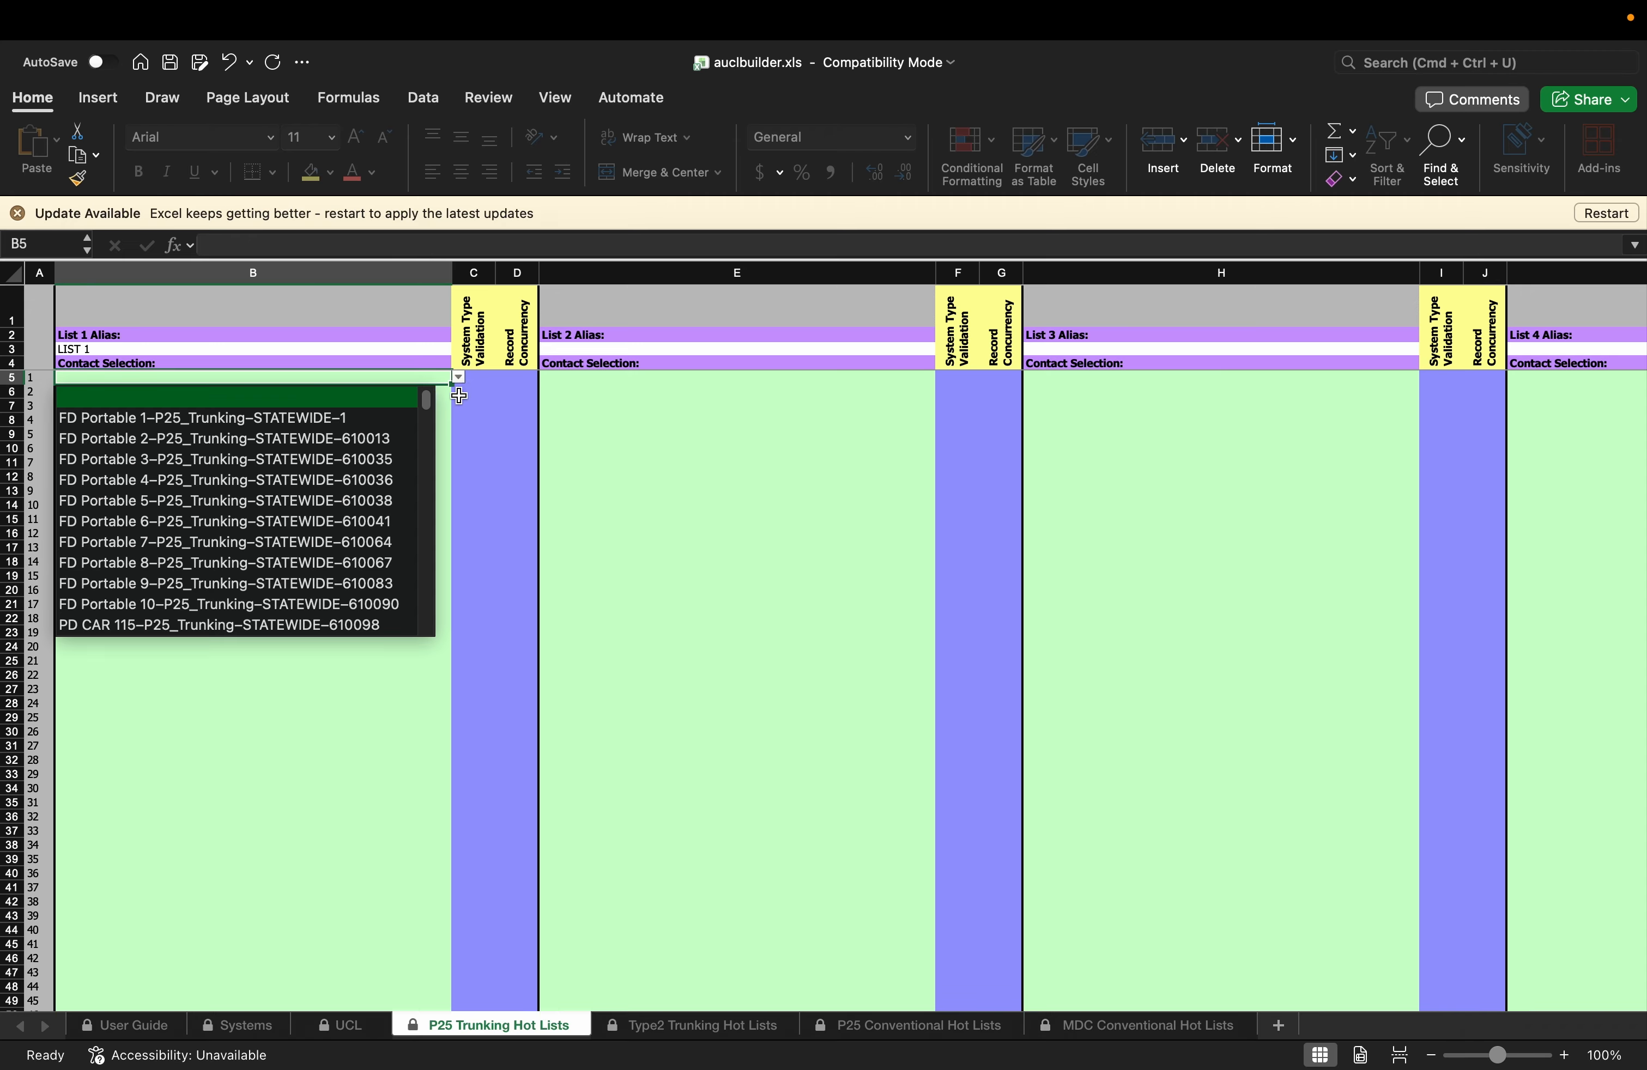
{"action": "left_click", "coordinate": [269, 419]}
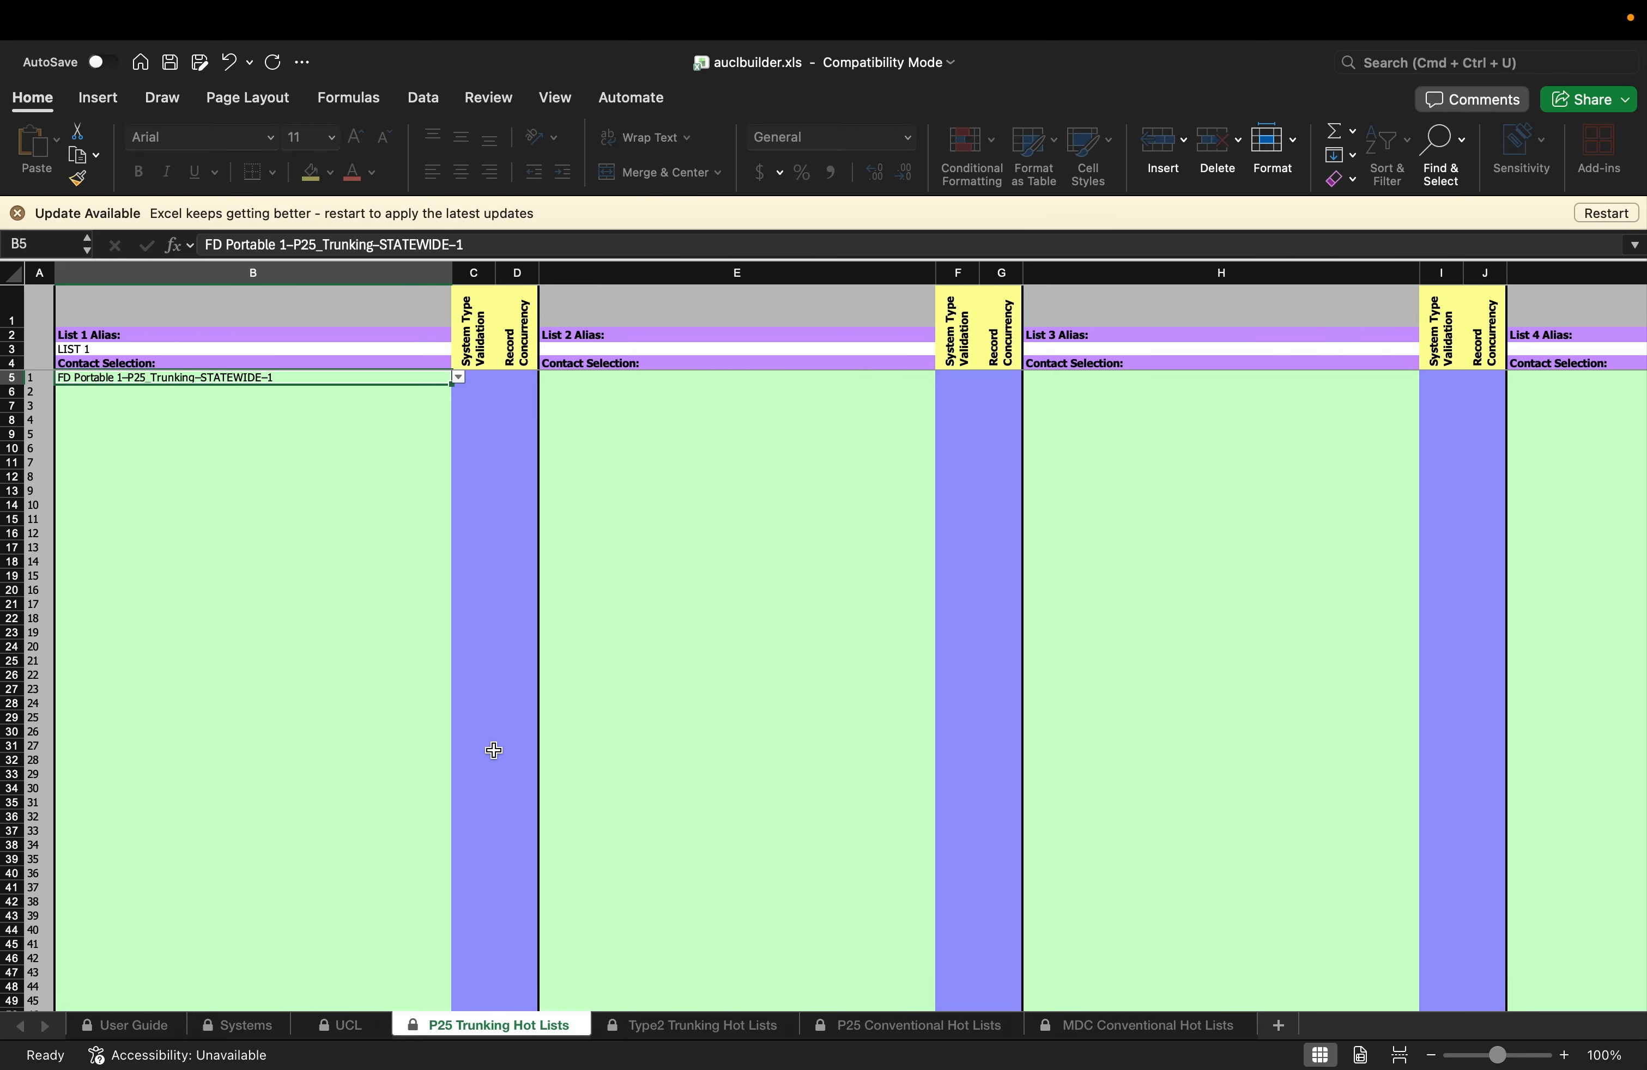
- Look through the Type2 Trunking, P25 Conventional and MDC Conventional hot list sheets, ending back on P25 Trunking Hot Lists
{"action": "left_click", "coordinate": [715, 1027]}
{"action": "left_click", "coordinate": [895, 1032]}
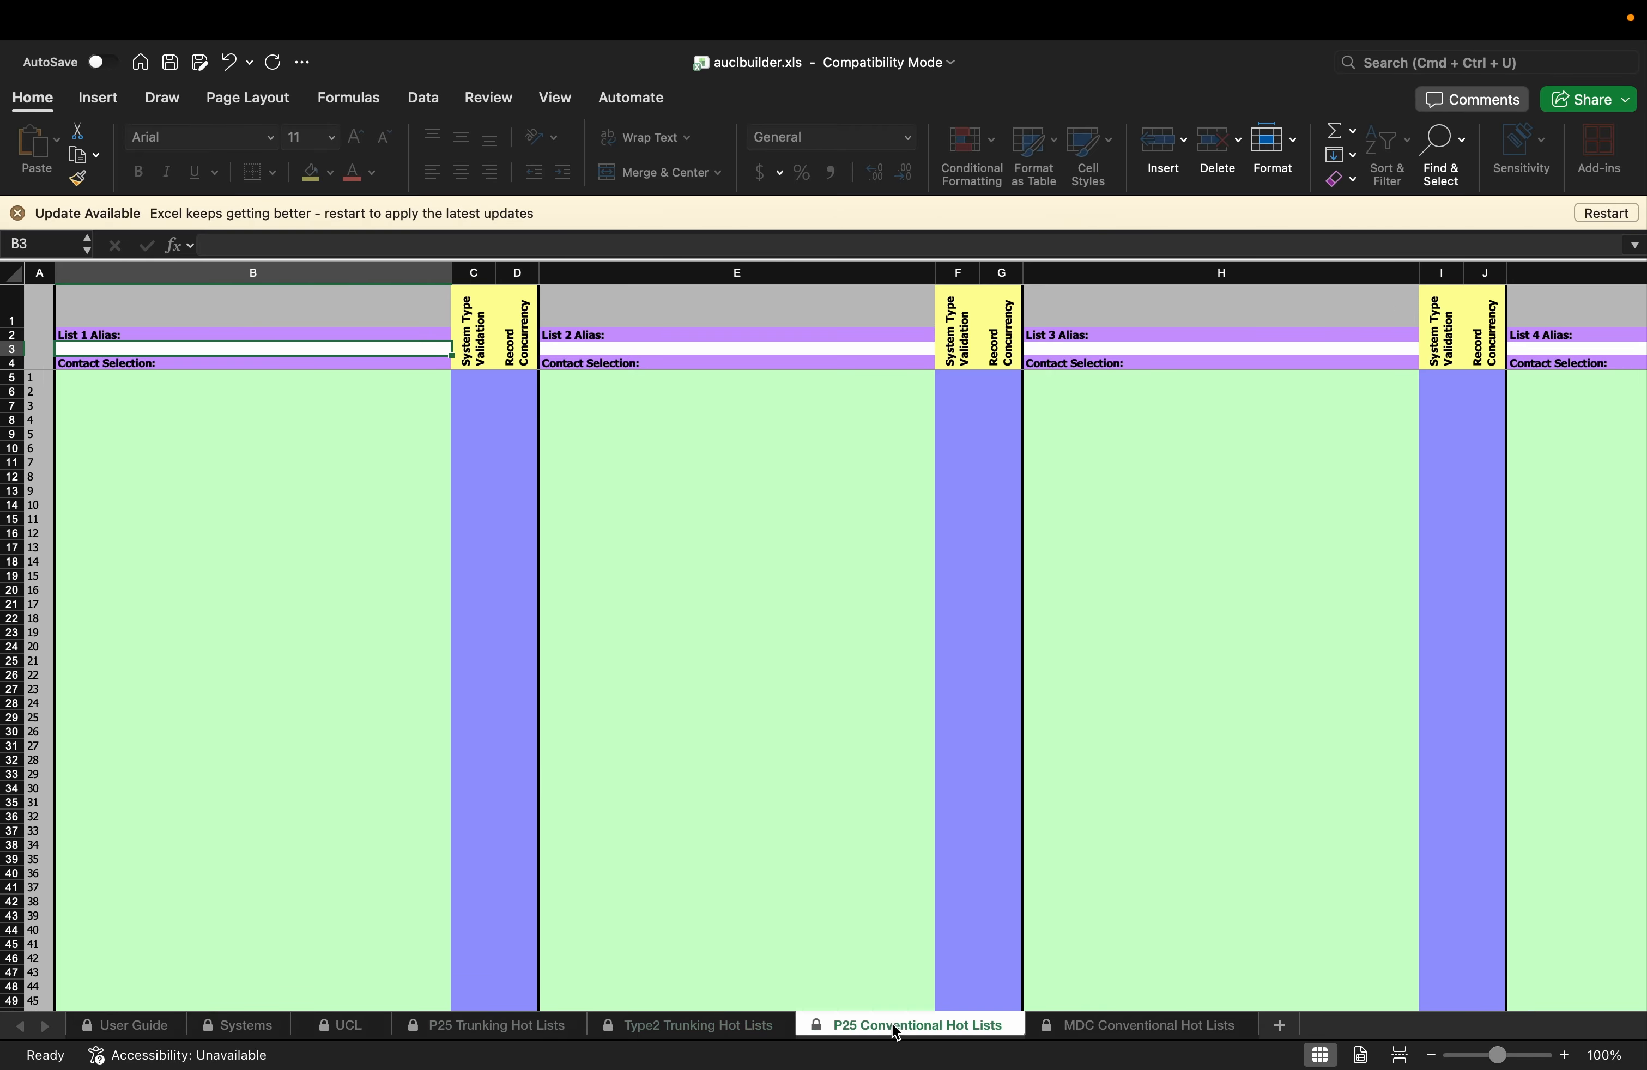
{"action": "left_click", "coordinate": [1145, 1033]}
{"action": "left_click", "coordinate": [942, 1030]}
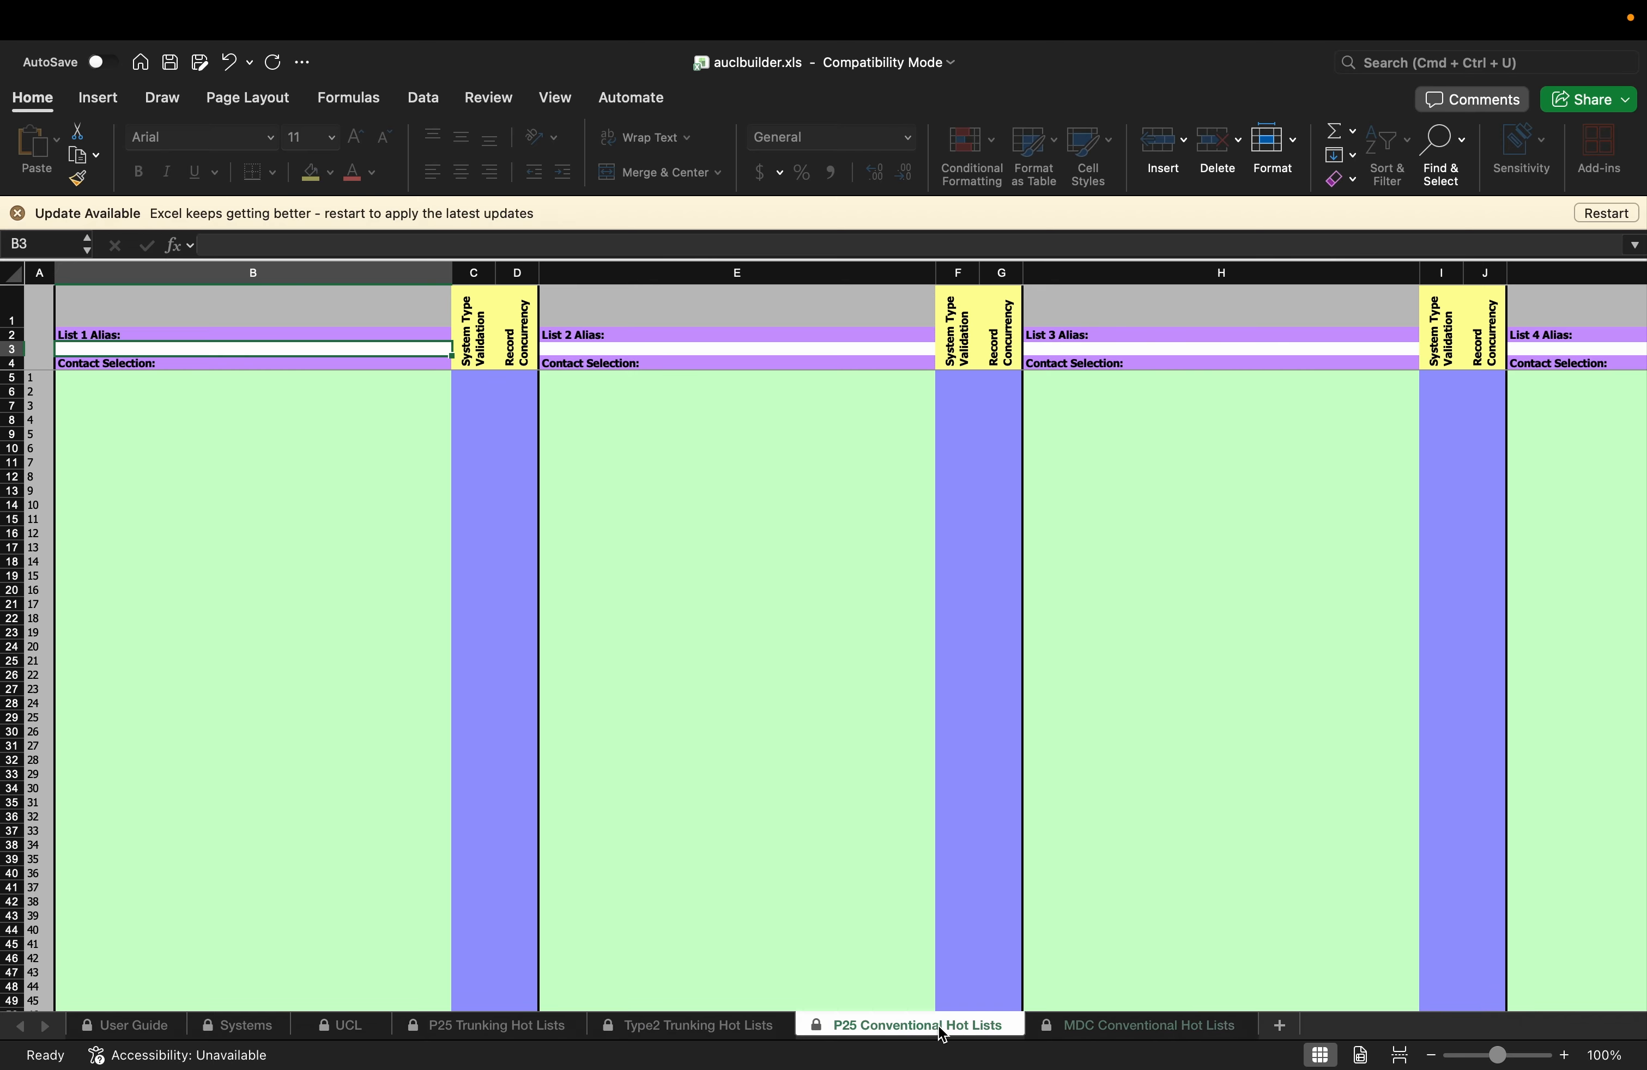
{"action": "left_click", "coordinate": [664, 1025]}
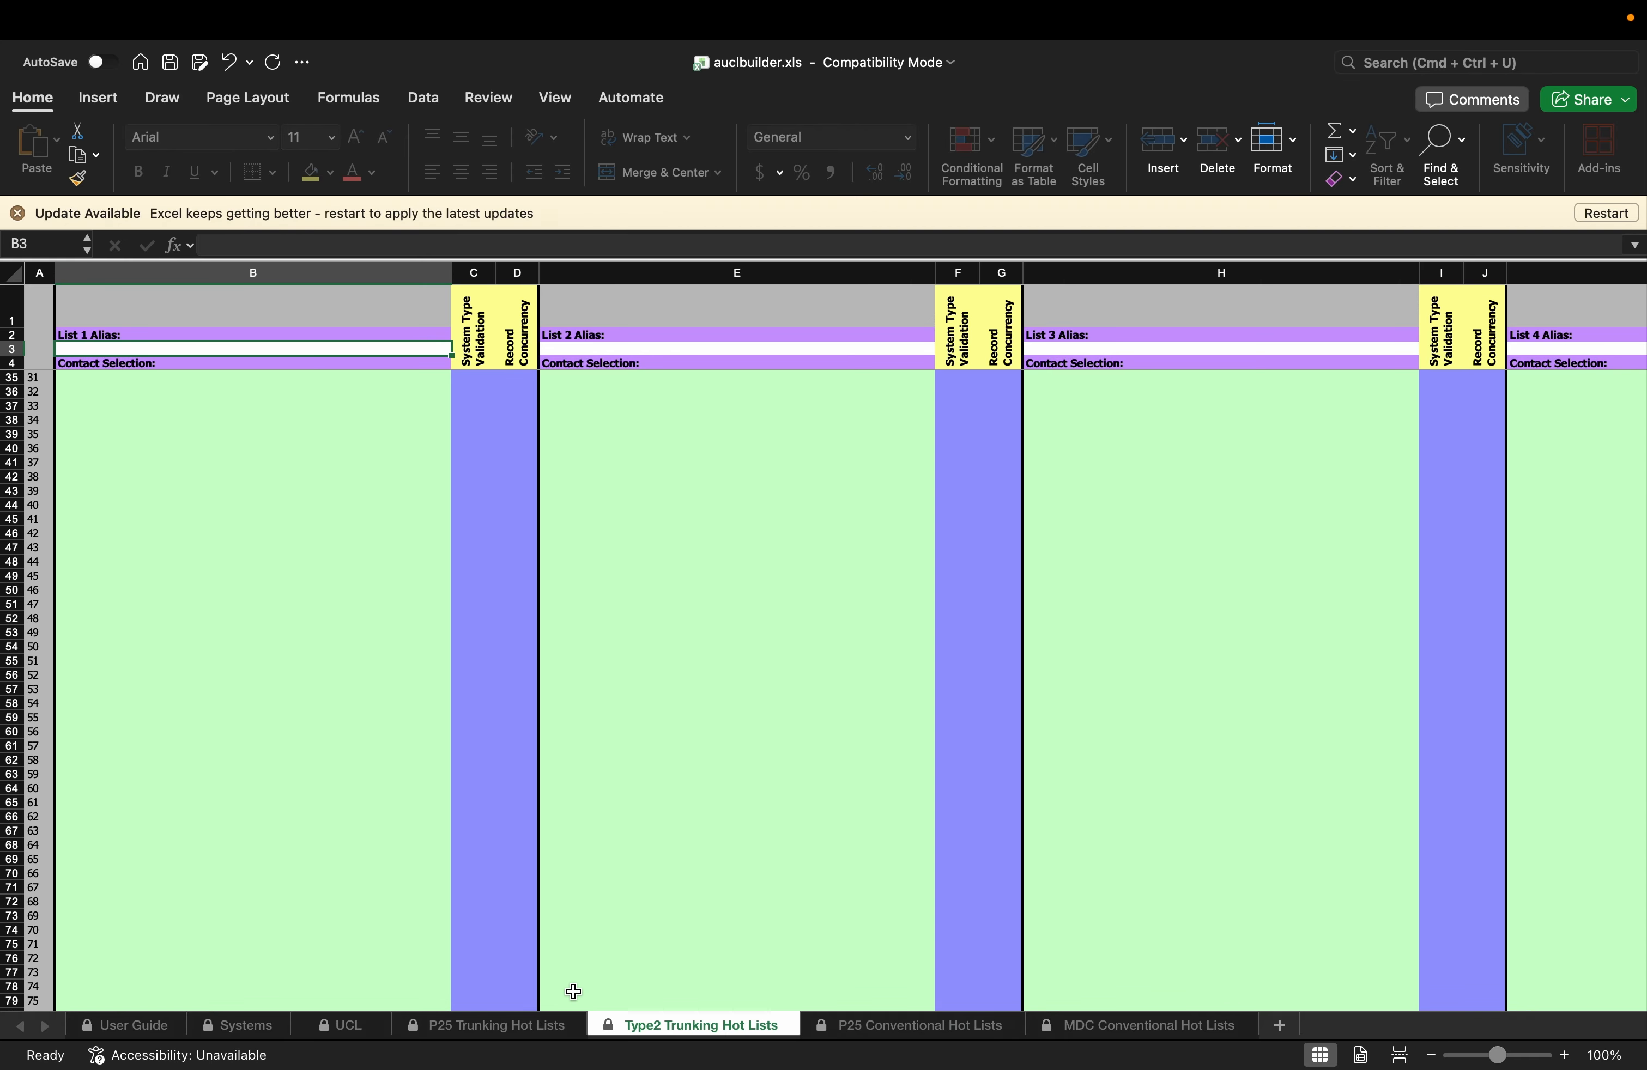
{"action": "left_click", "coordinate": [509, 1034]}
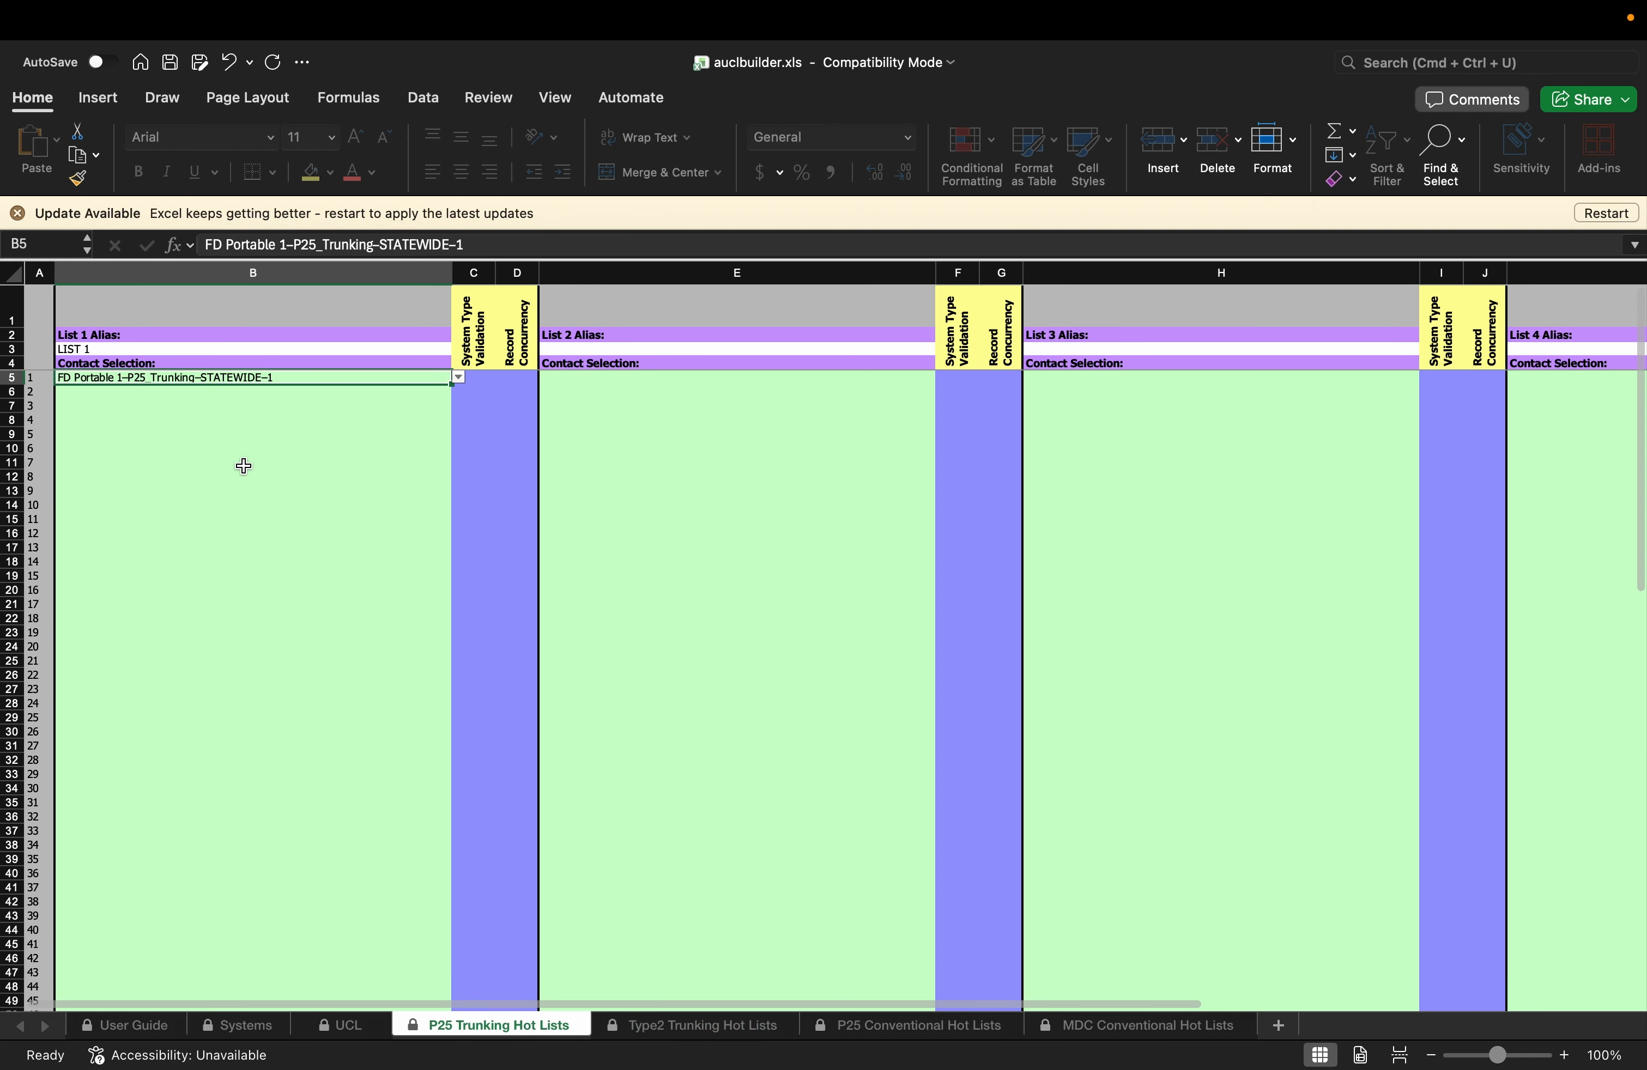
{"action": "left_click", "coordinate": [219, 432]}
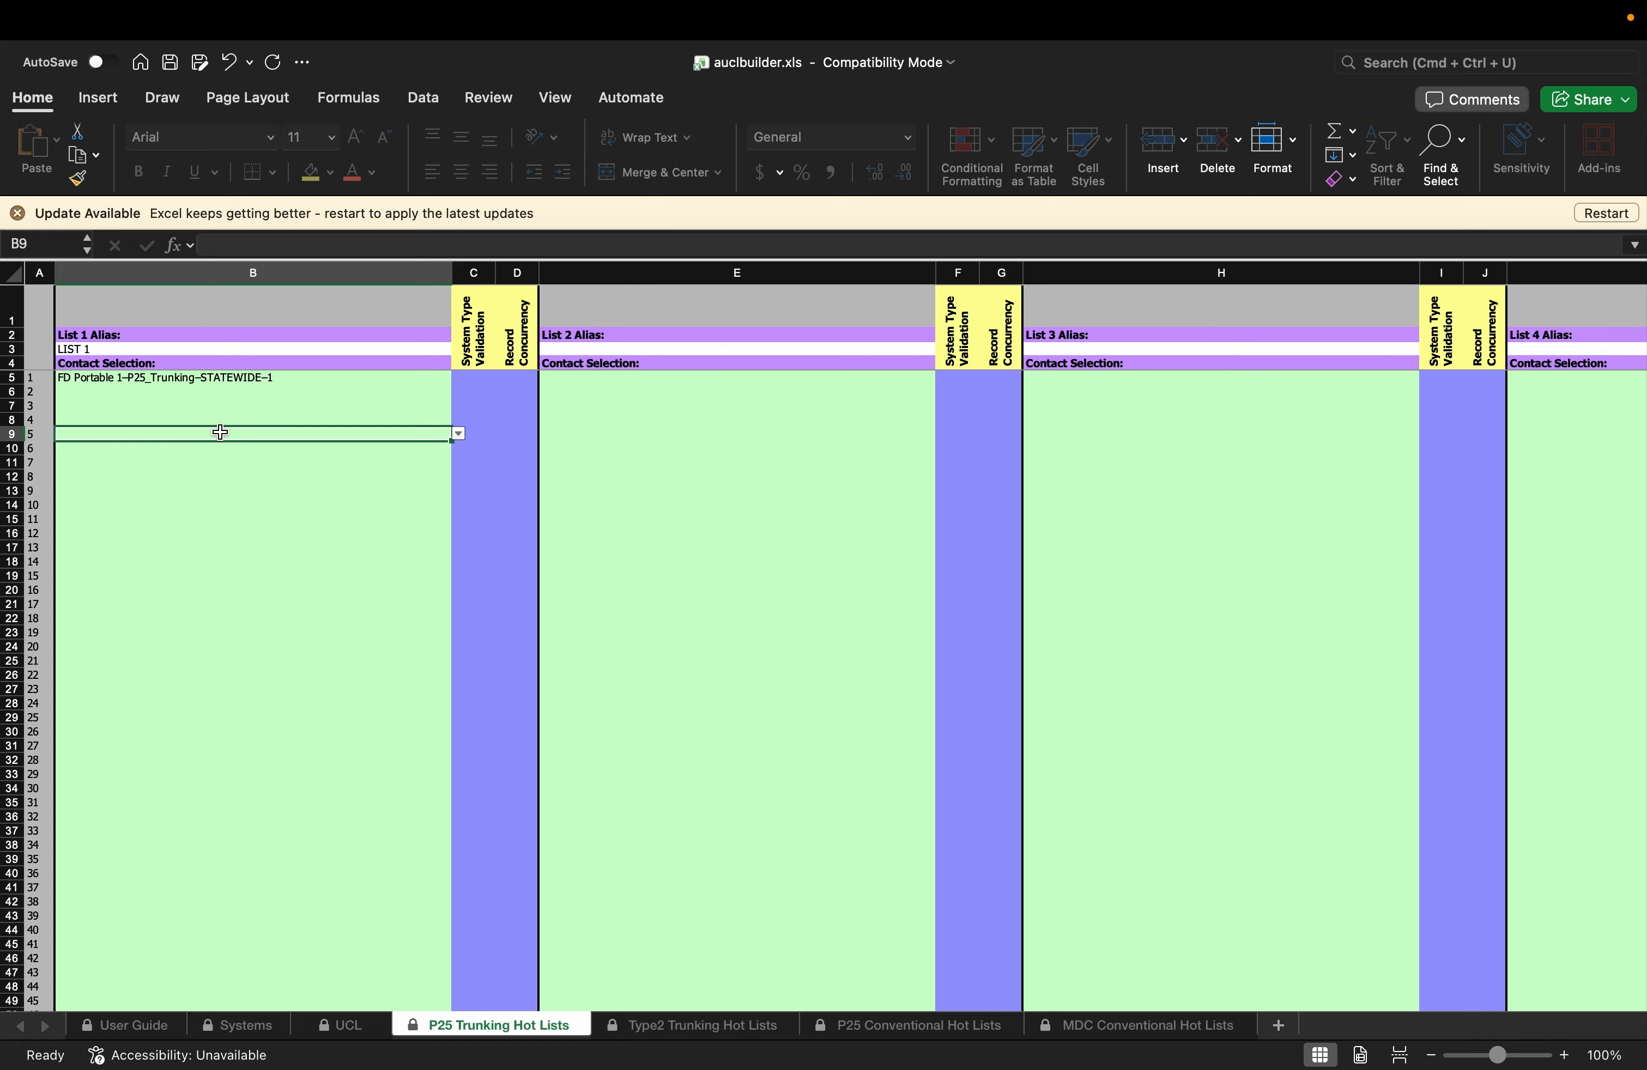
- Copy the STATEWIDE, BEE00, 1 row from the Systems sheet into the P25 Trunking Systems data of the akardam.net Unified Call List Builder page
{"action": "left_click", "coordinate": [239, 1025]}
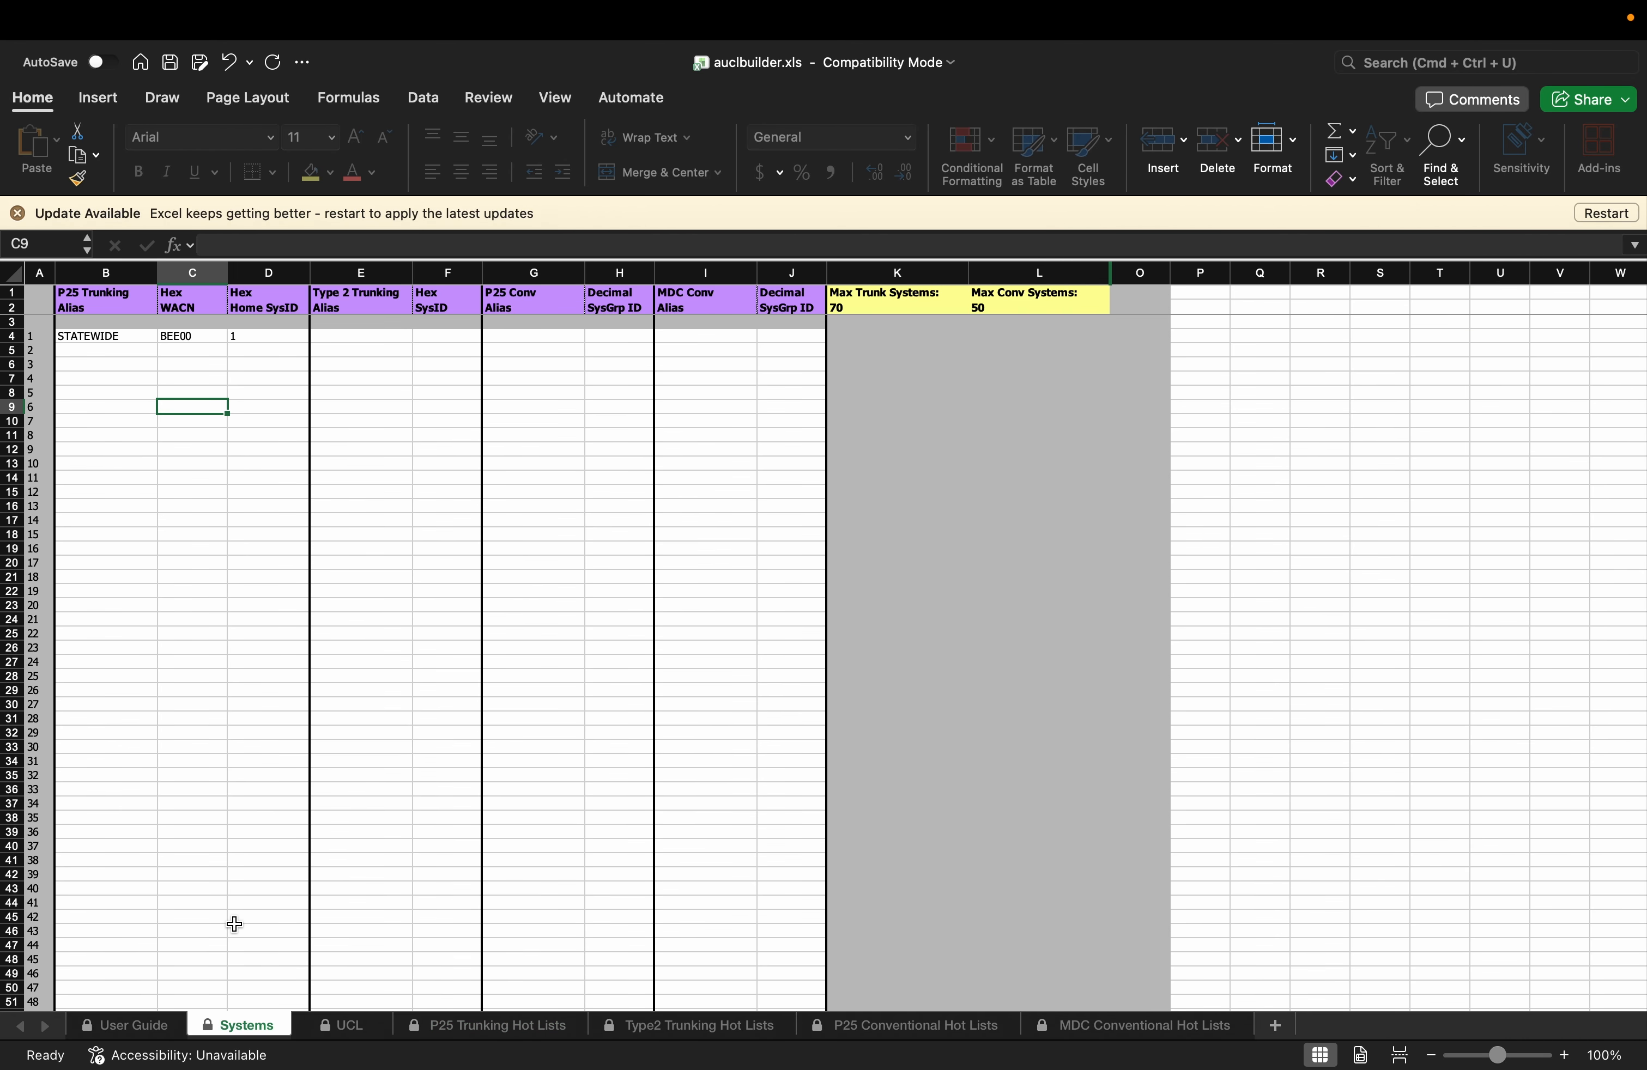
{"action": "key", "text": "ctrl+Left"}
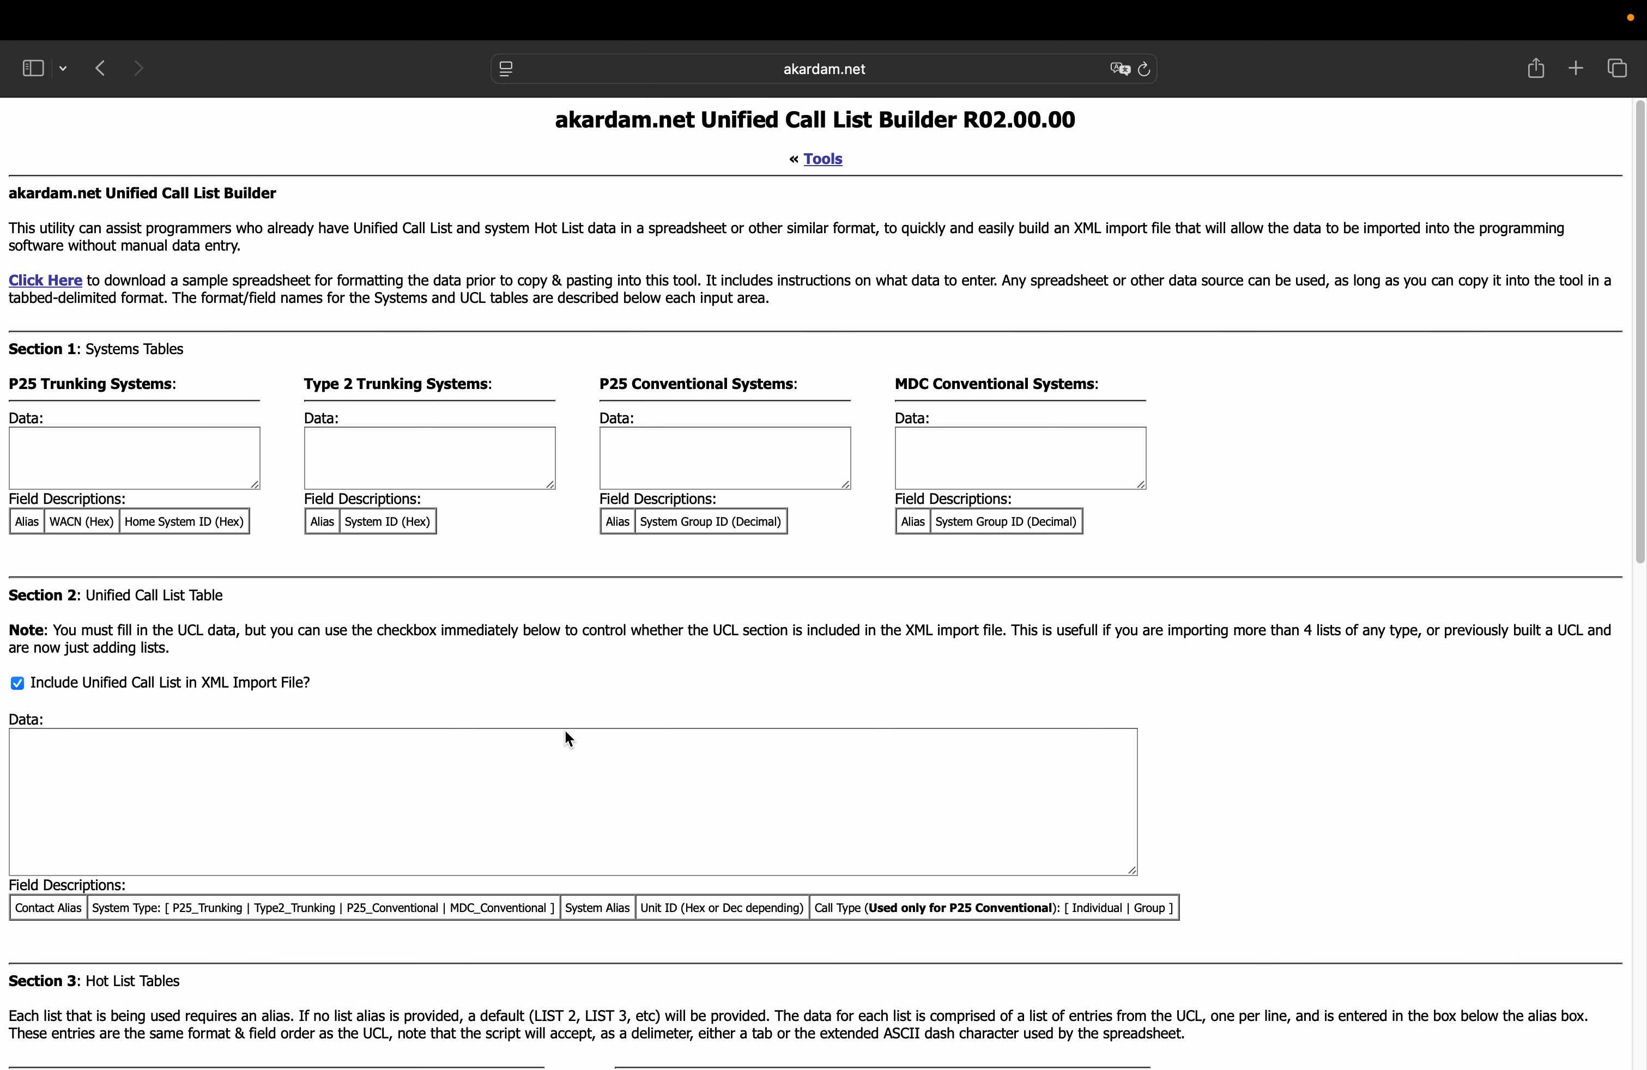
{"action": "left_click", "coordinate": [106, 459]}
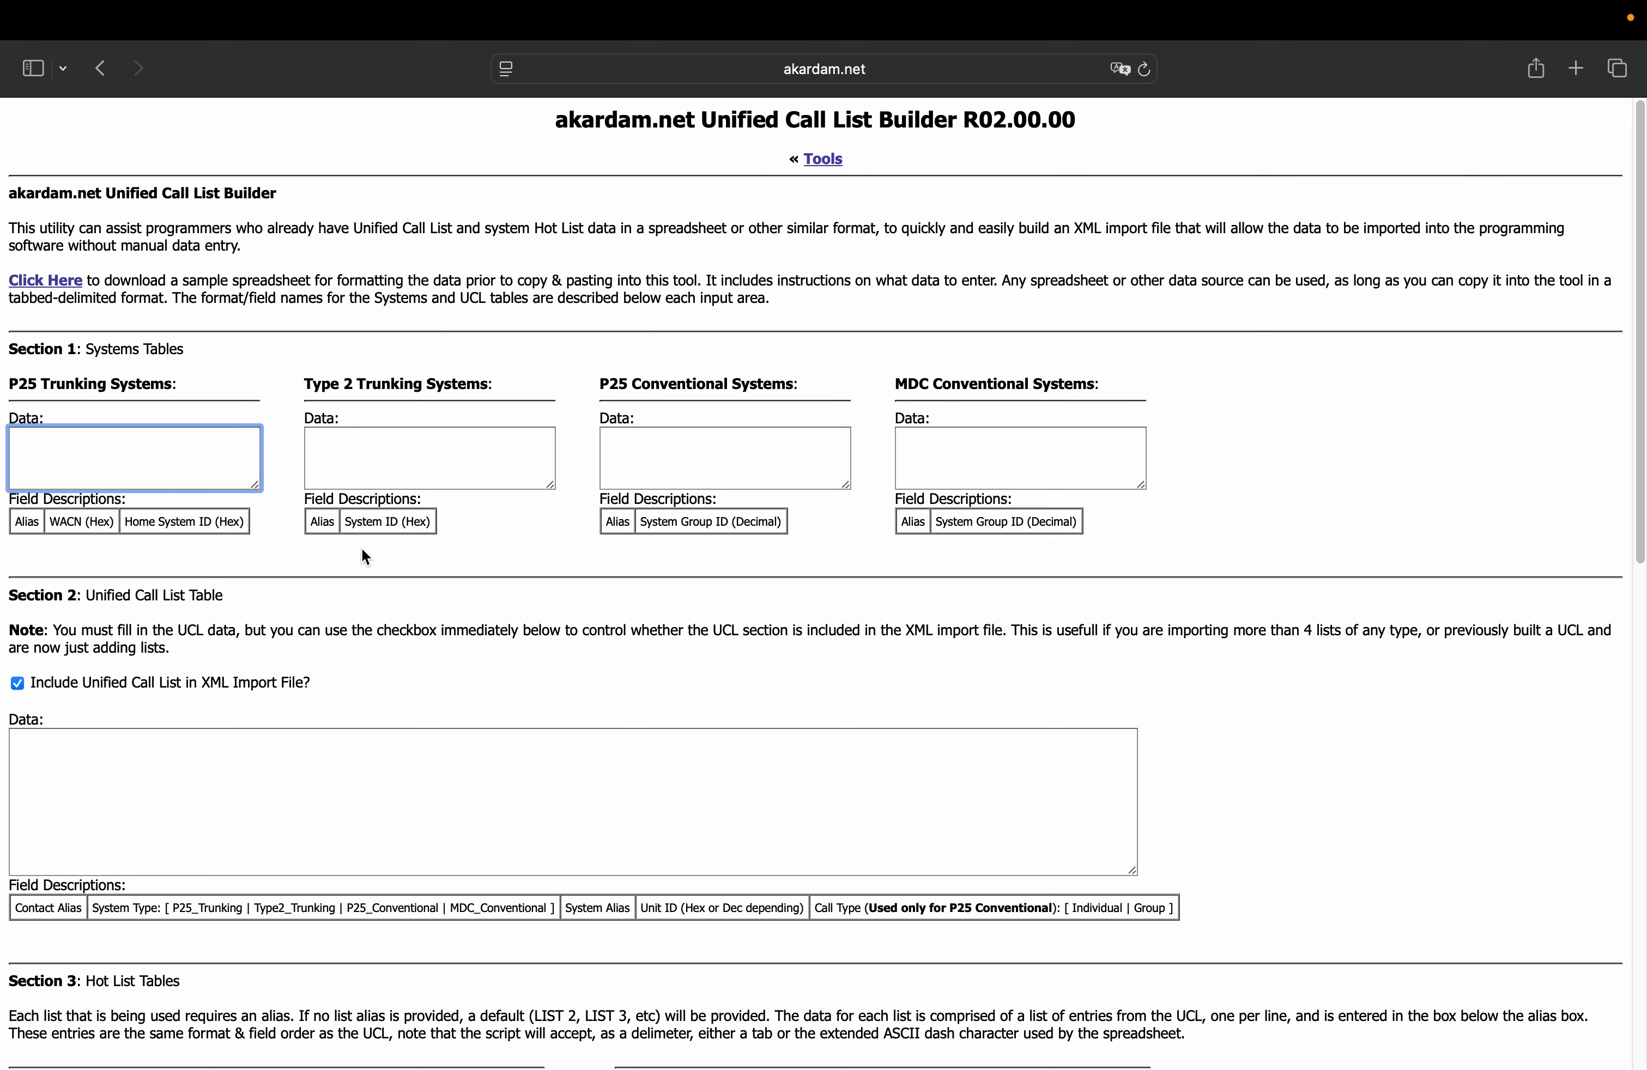
{"action": "key", "text": "ctrl+Right"}
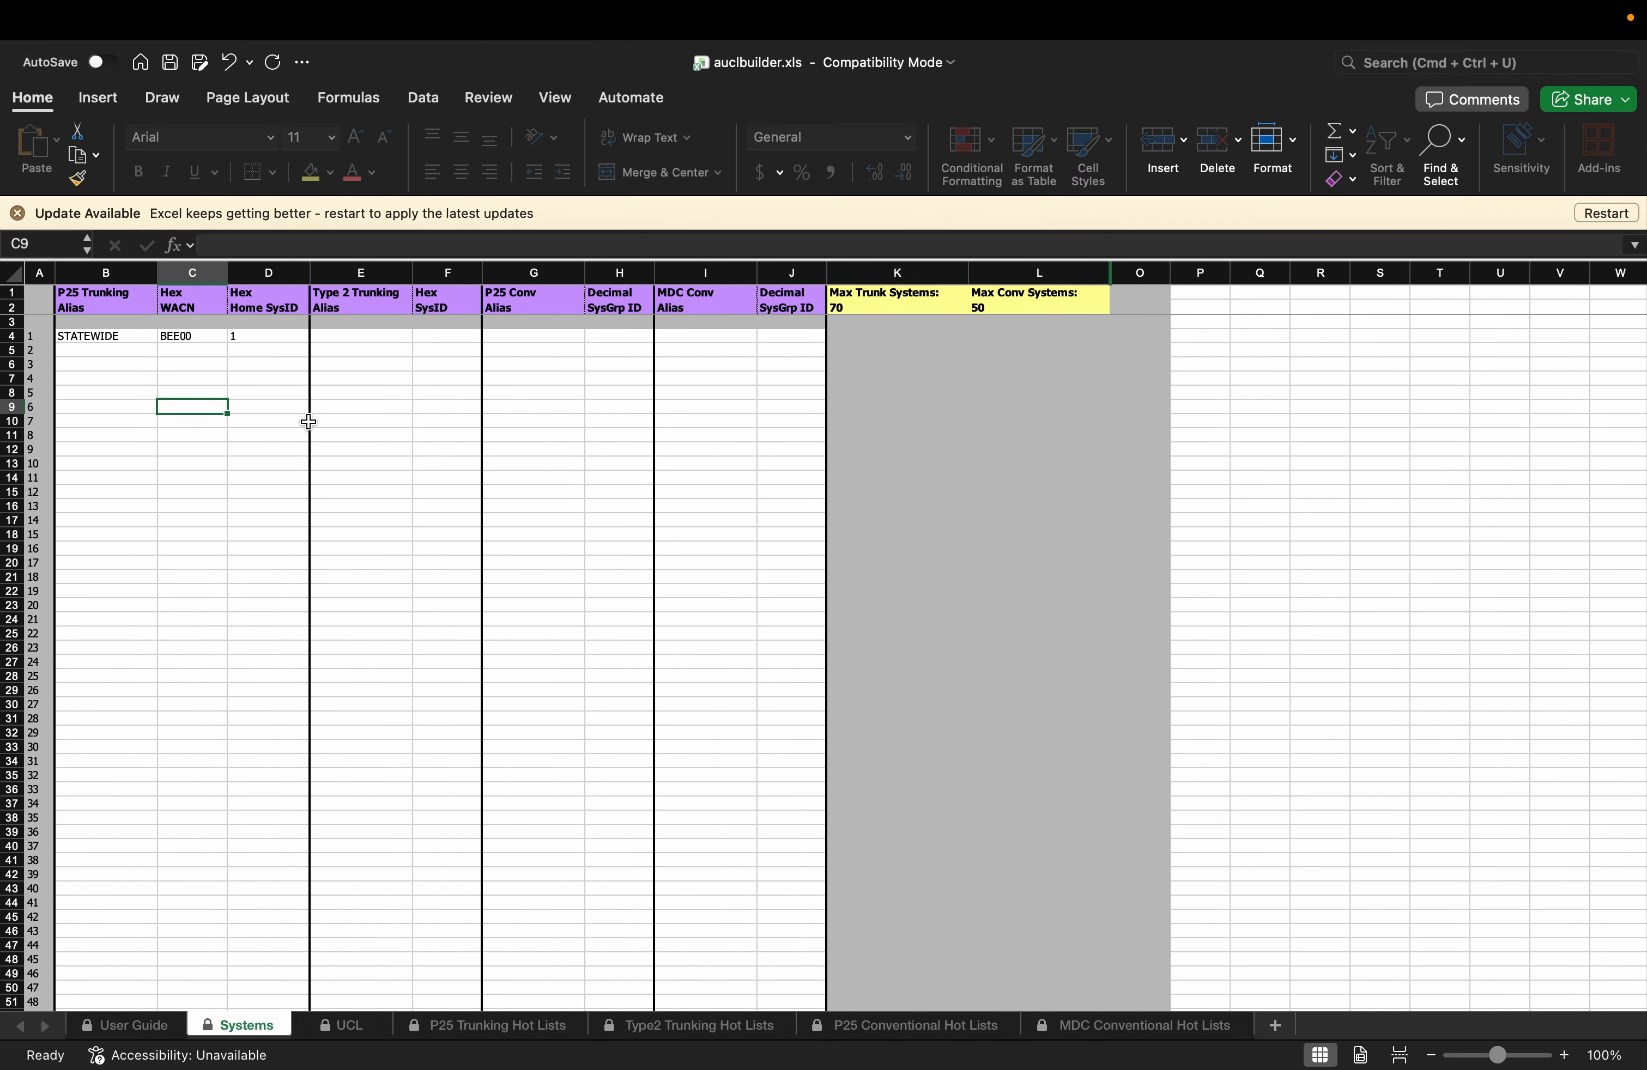
{"action": "left_click", "coordinate": [95, 336]}
{"action": "left_click_drag", "start_coordinate": [83, 338], "coordinate": [255, 339]}
{"action": "key", "text": "super+c"}
{"action": "key", "text": "ctrl+Left"}
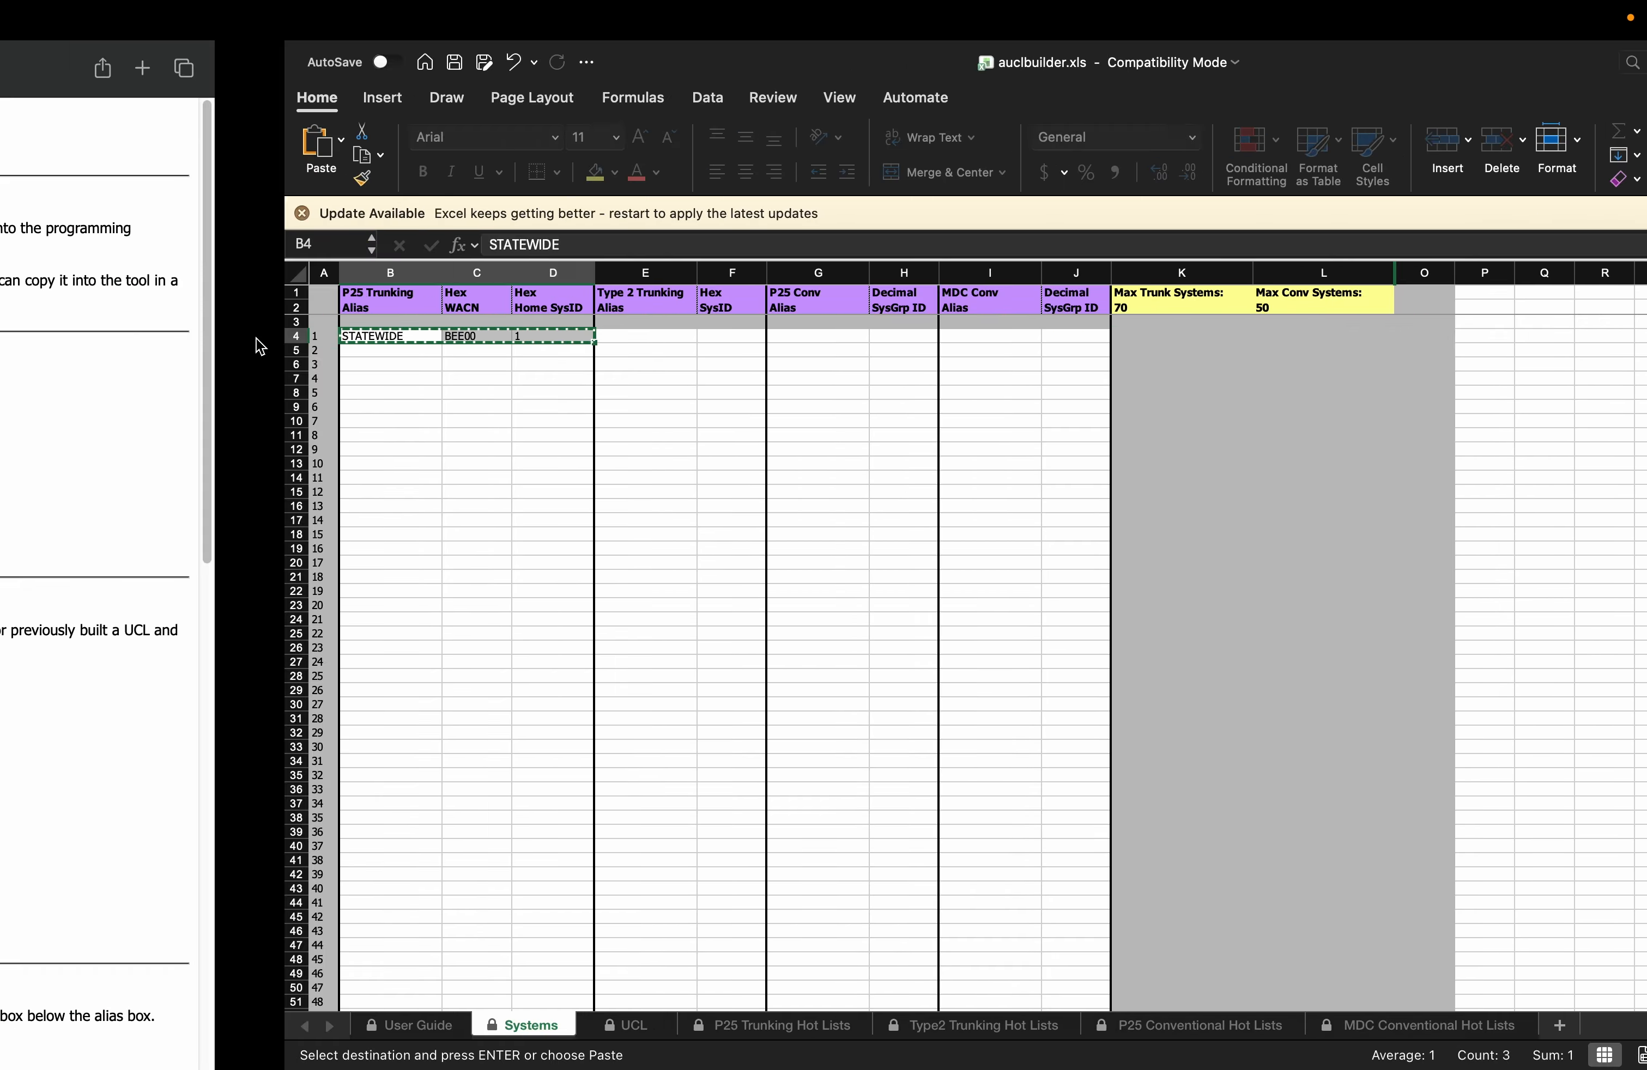
{"action": "left_click", "coordinate": [136, 456]}
{"action": "key", "text": "super+v"}
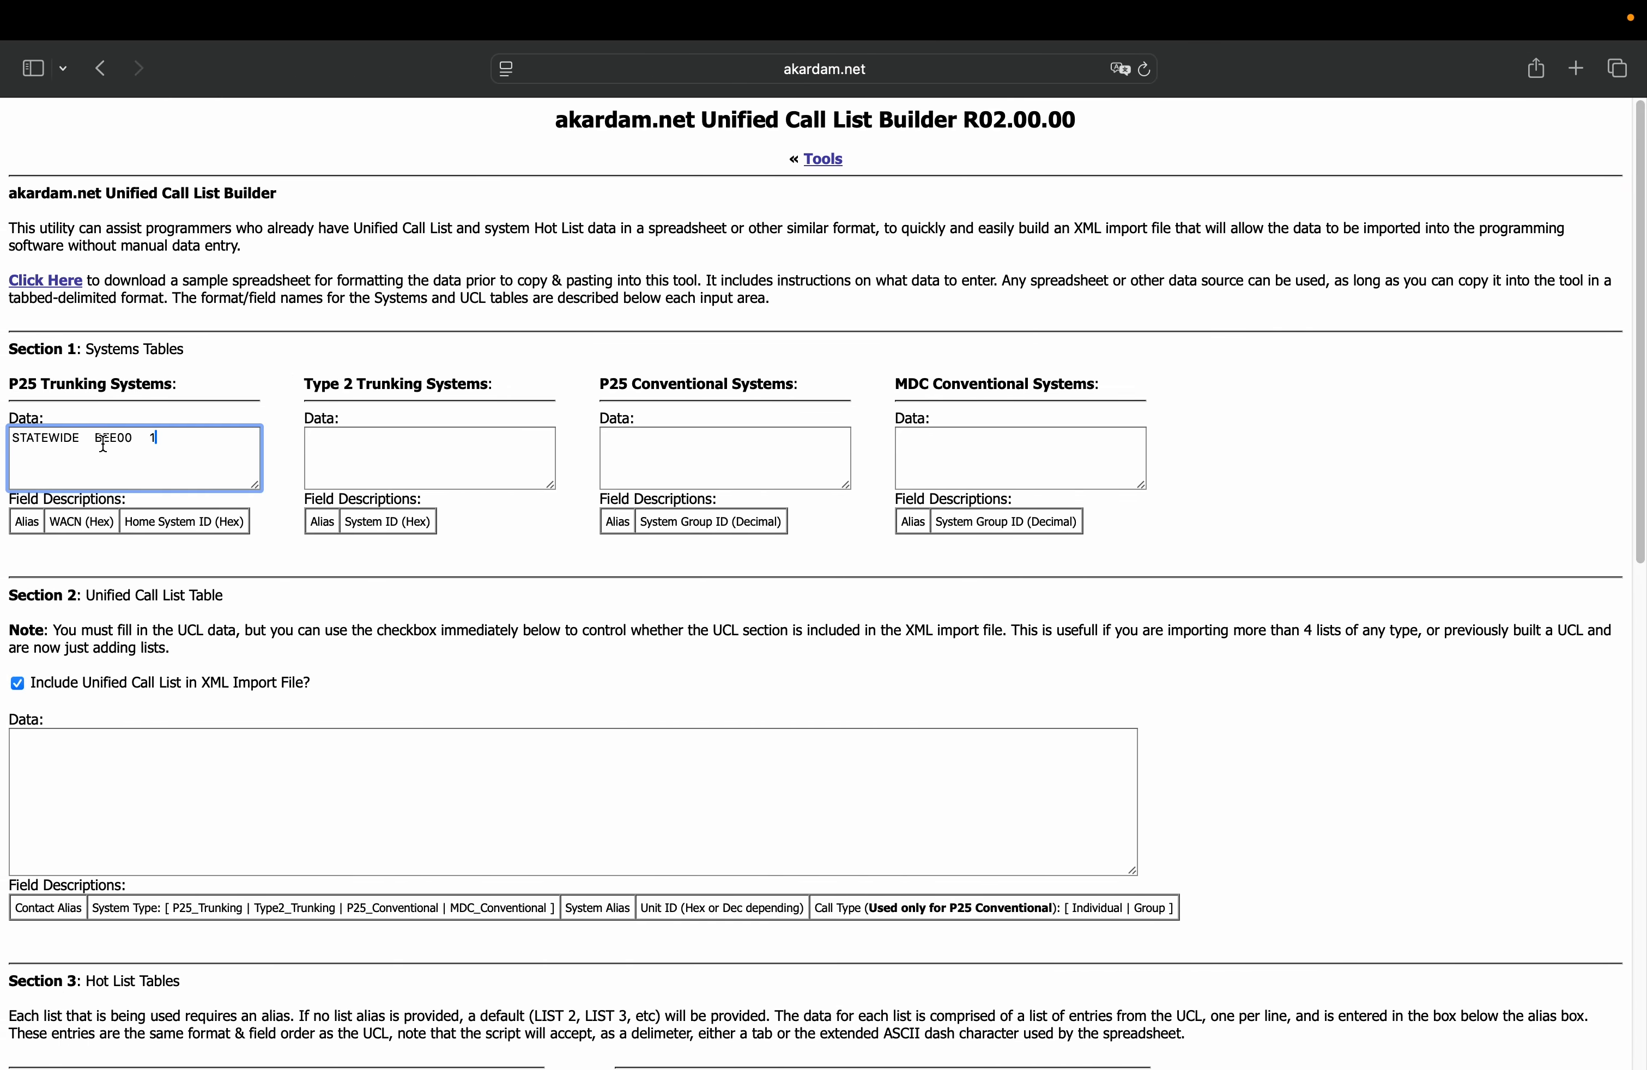
{"action": "left_click", "coordinate": [1273, 520]}
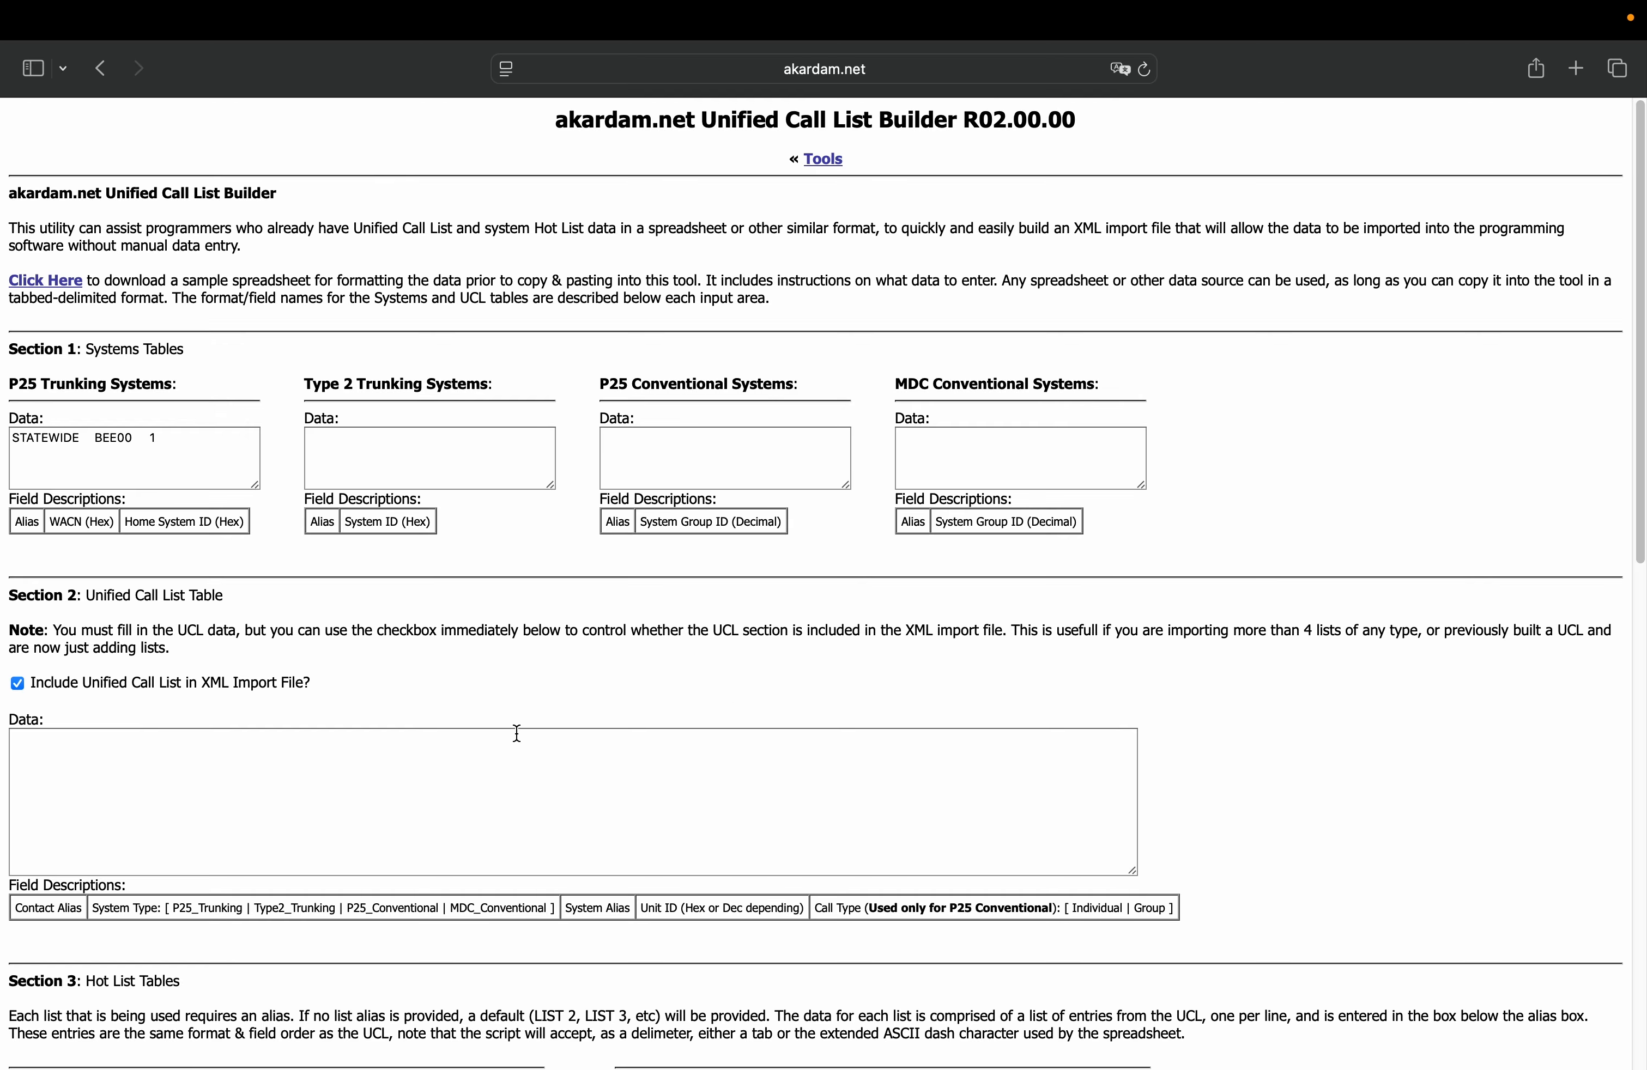
- Copy the UCL sheet's rows from FD Portable 1 through SD DEP 2, covering the Contact Alias to Unit ID columns
{"action": "scroll", "coordinate": [344, 682], "scroll_direction": "down", "scroll_amount": 5}
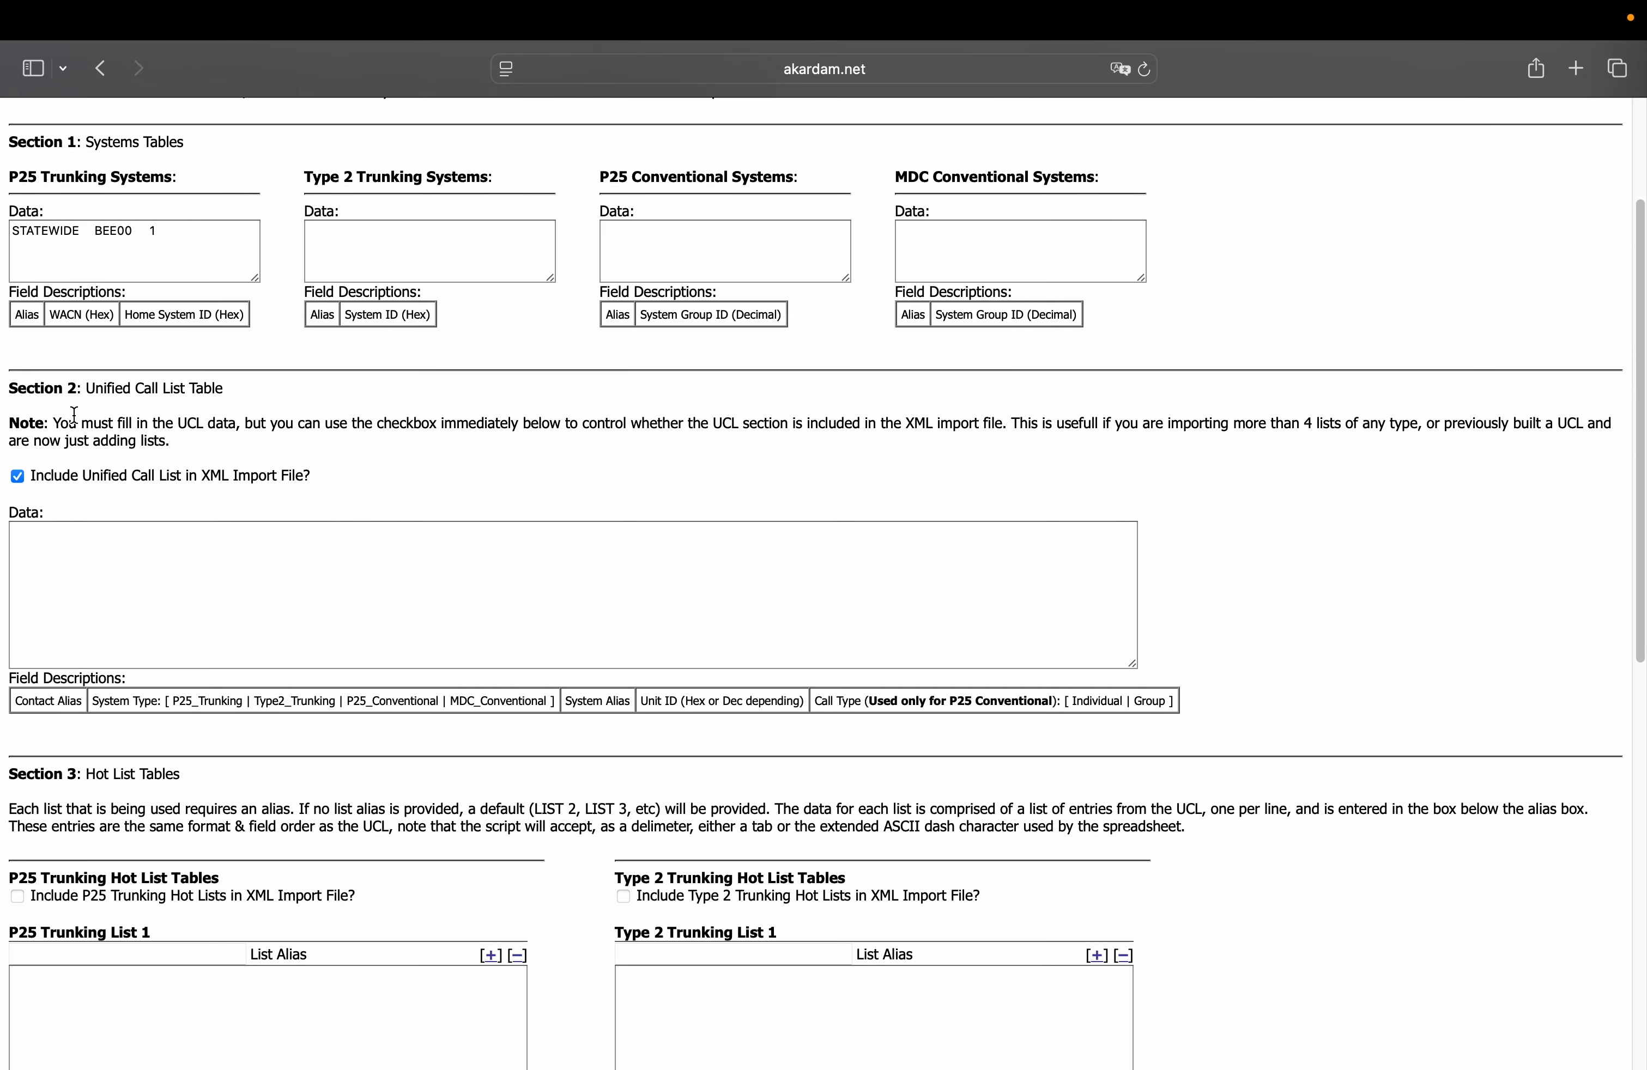
{"action": "left_click", "coordinate": [196, 533]}
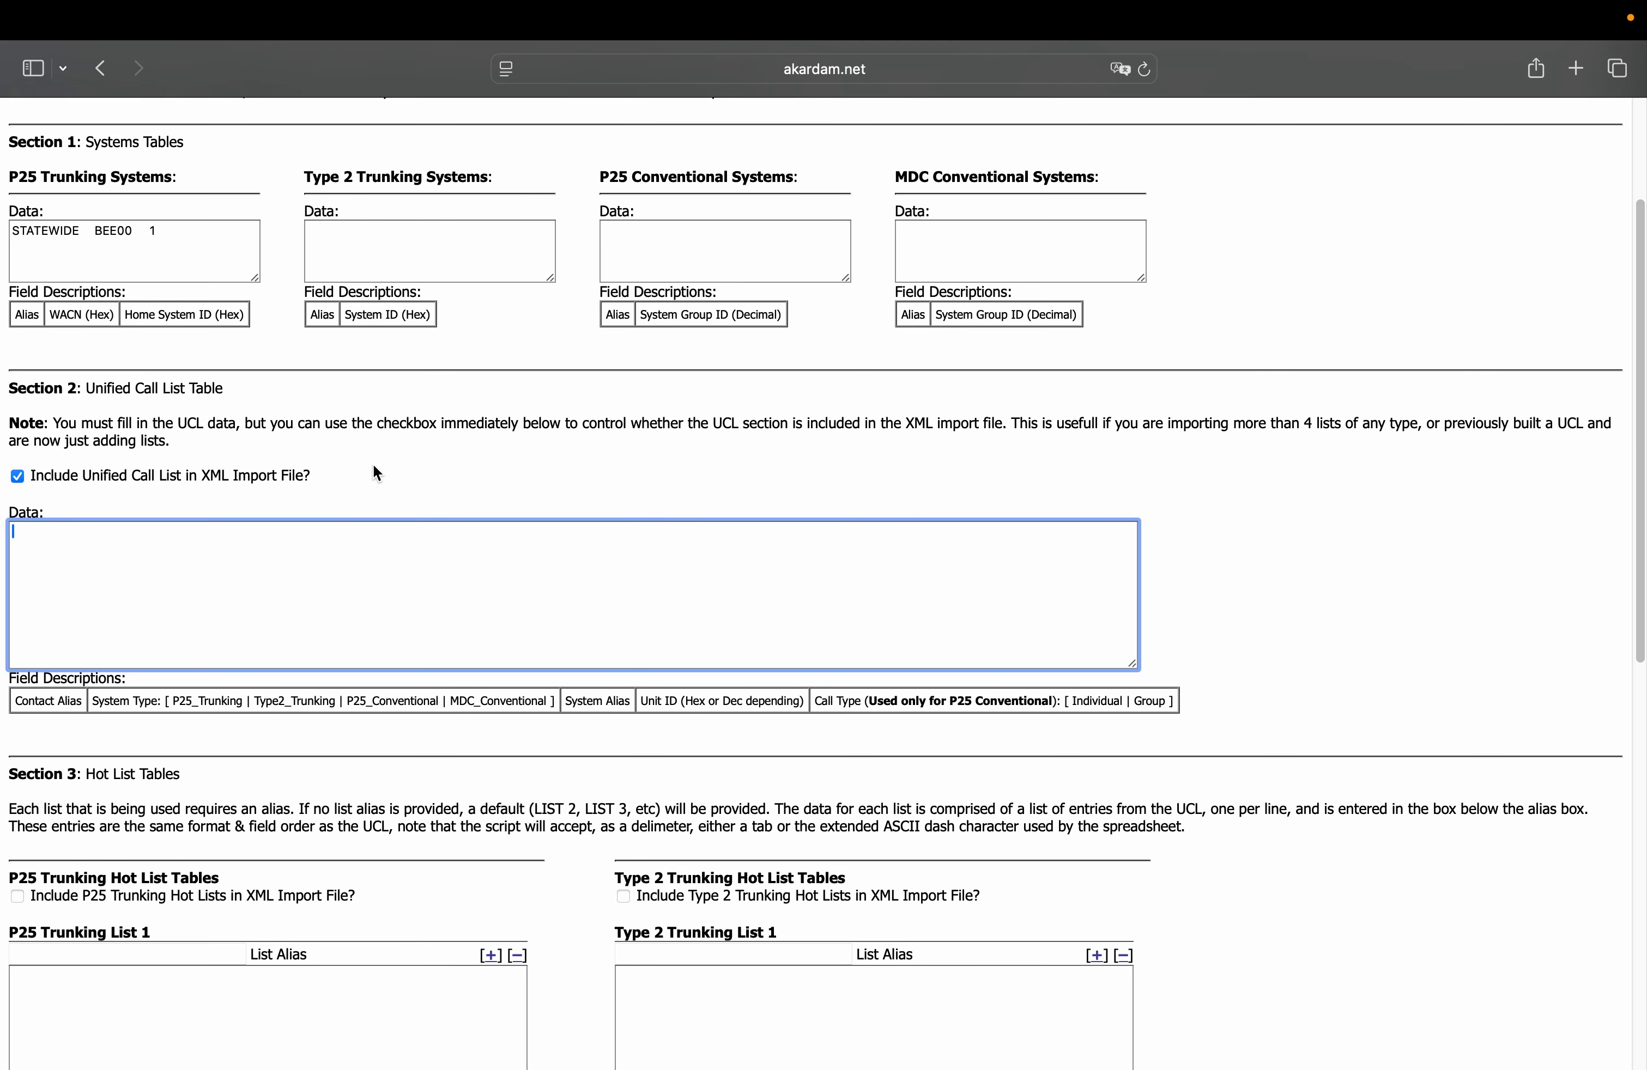
{"action": "key", "text": "super+Tab"}
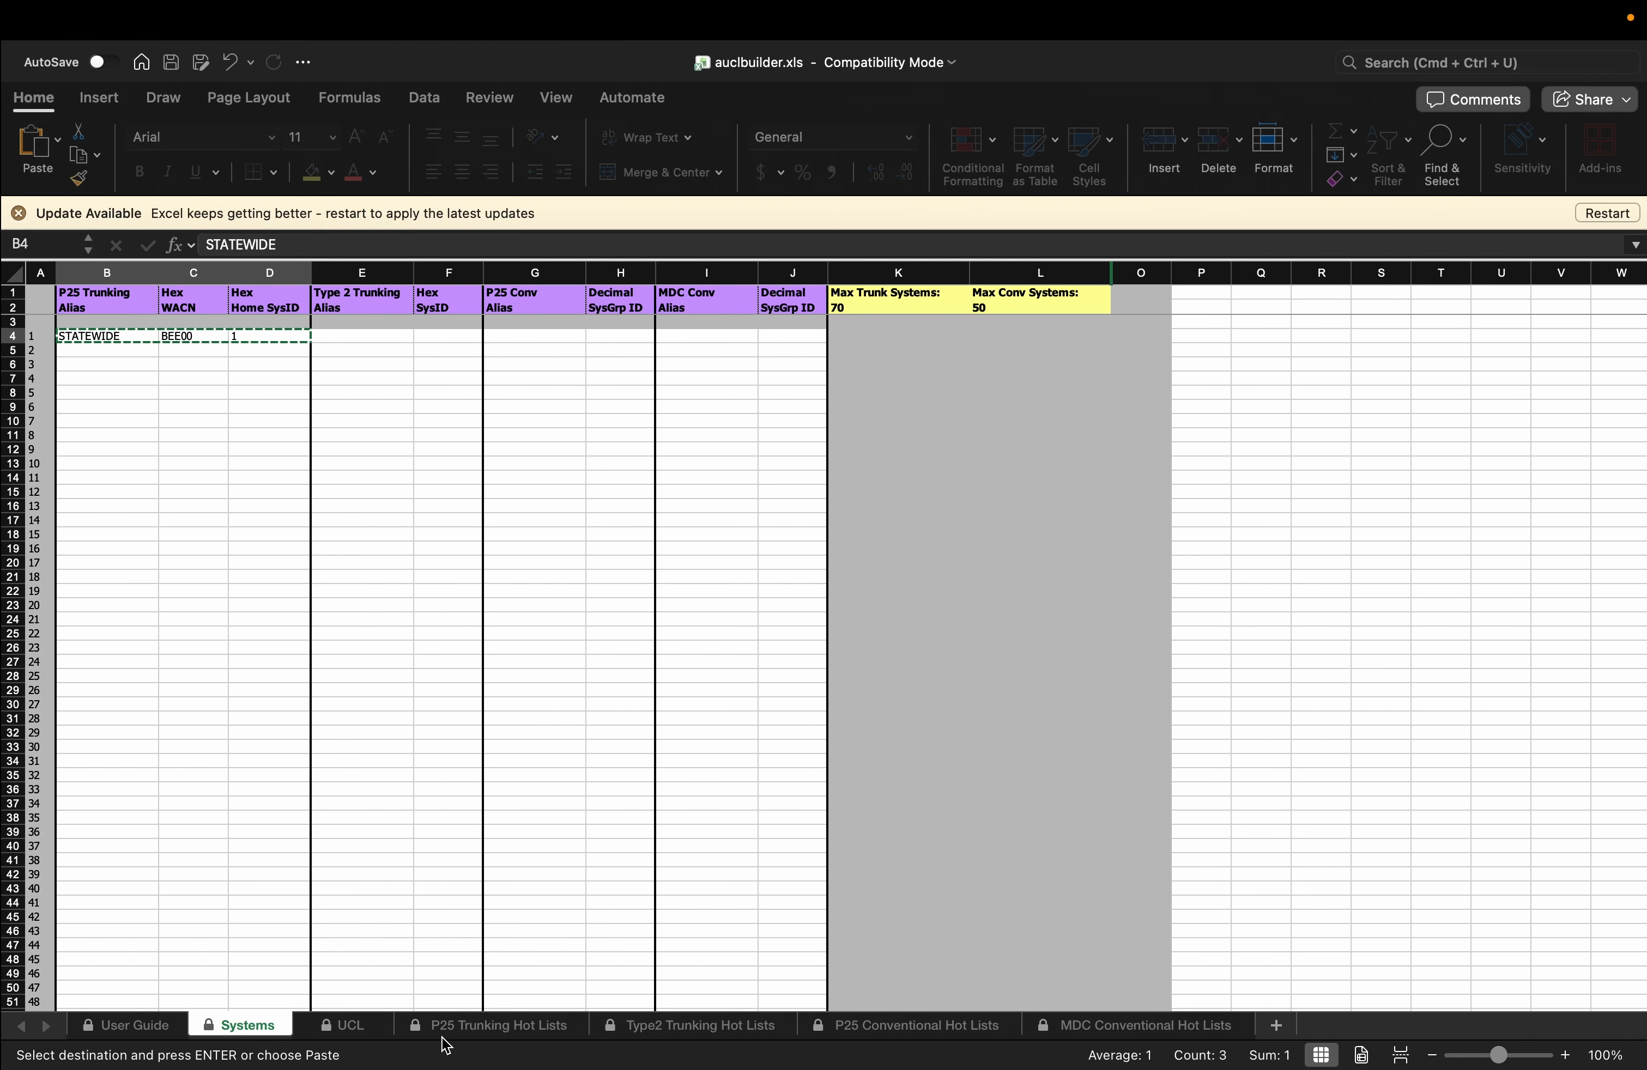
{"action": "left_click", "coordinate": [344, 1025]}
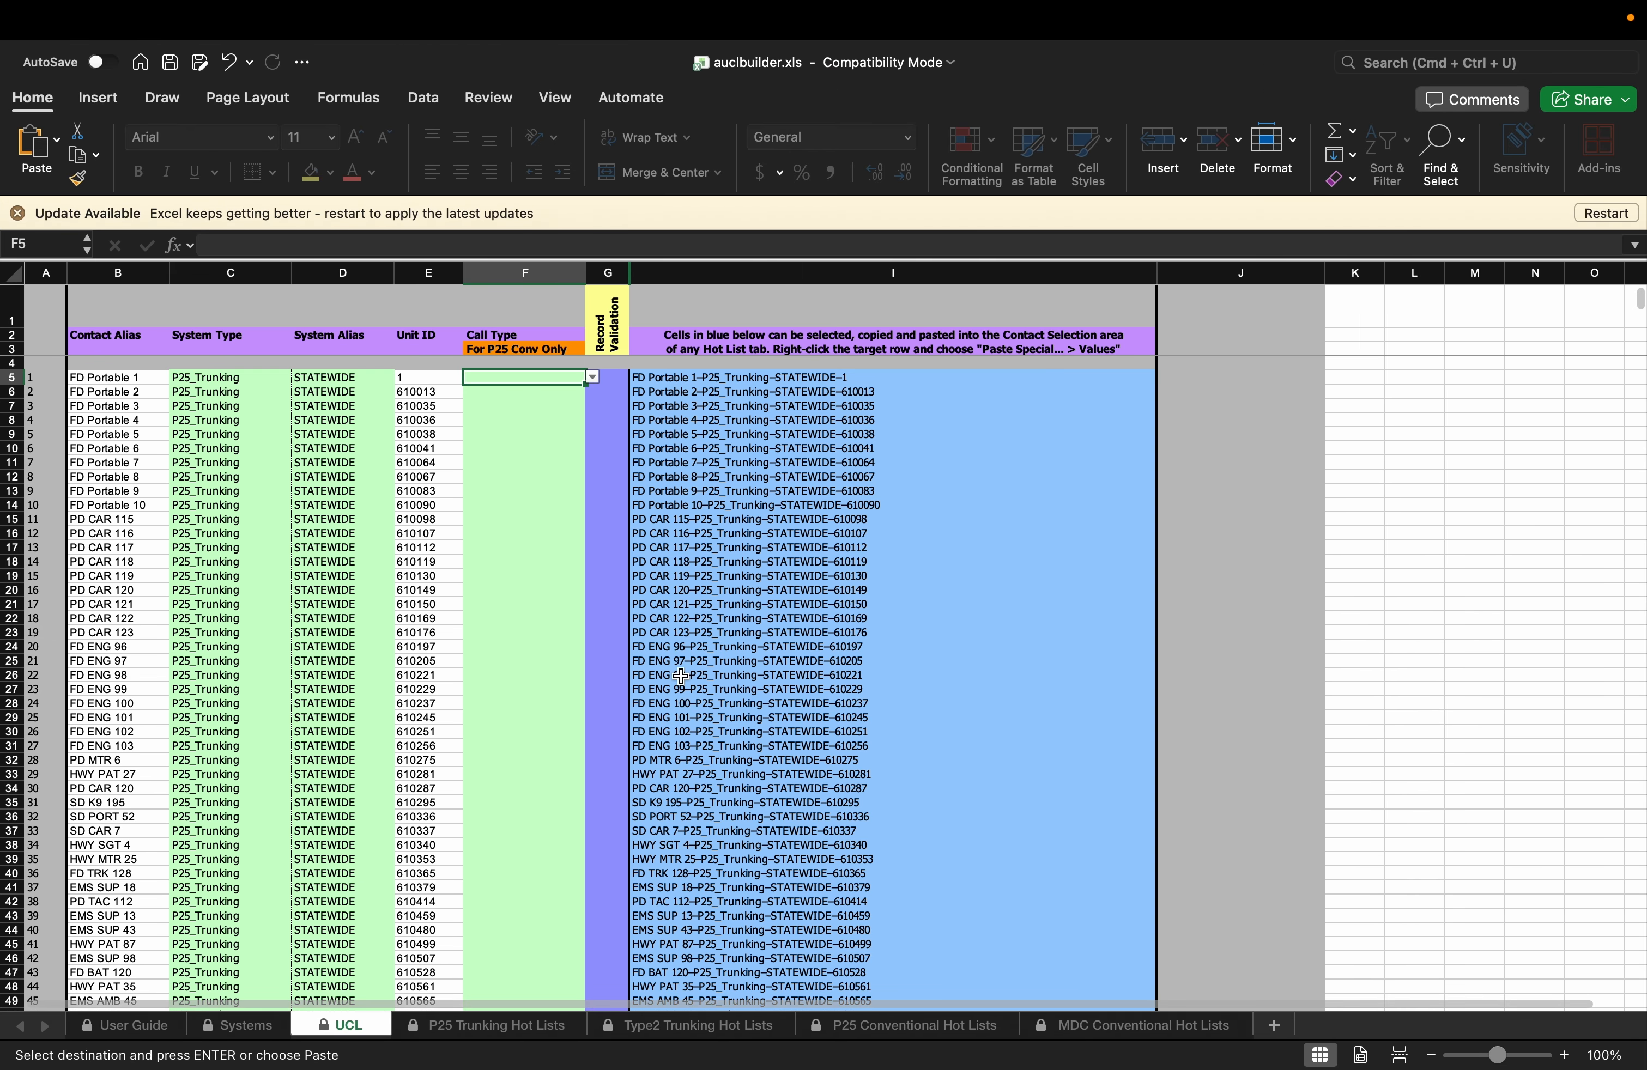
{"action": "left_click", "coordinate": [83, 376]}
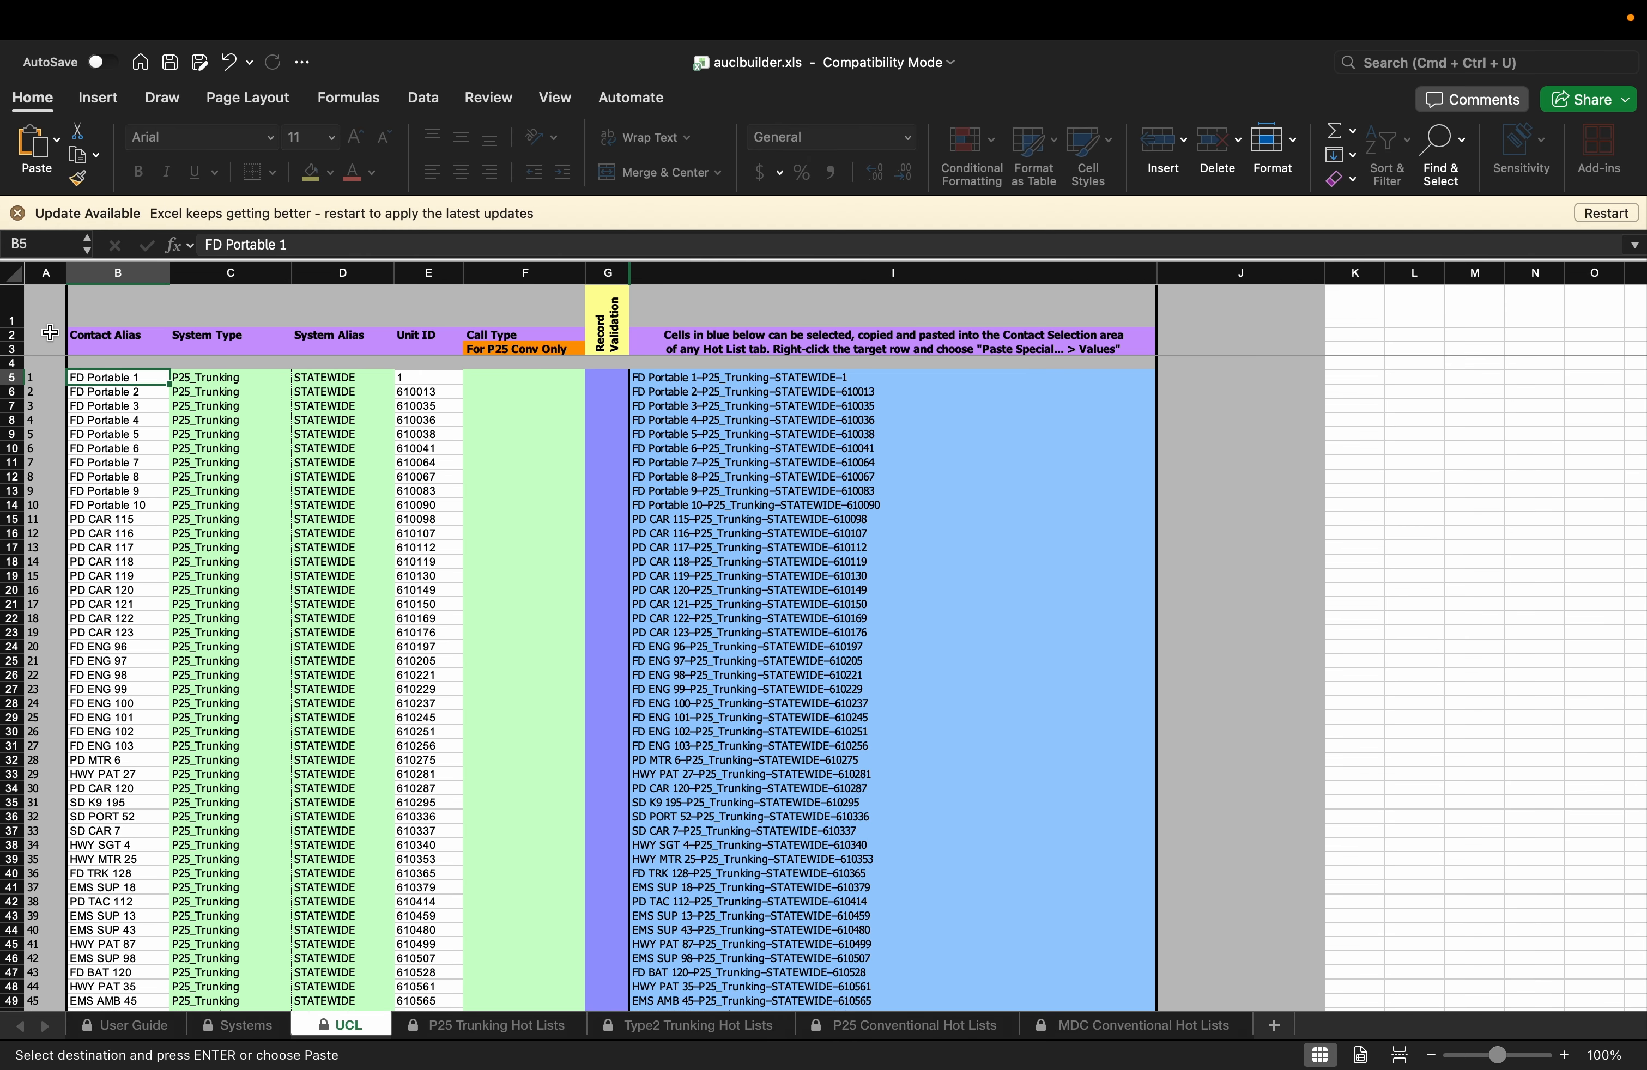
{"action": "scroll", "coordinate": [268, 454], "scroll_direction": "down", "scroll_amount": 20}
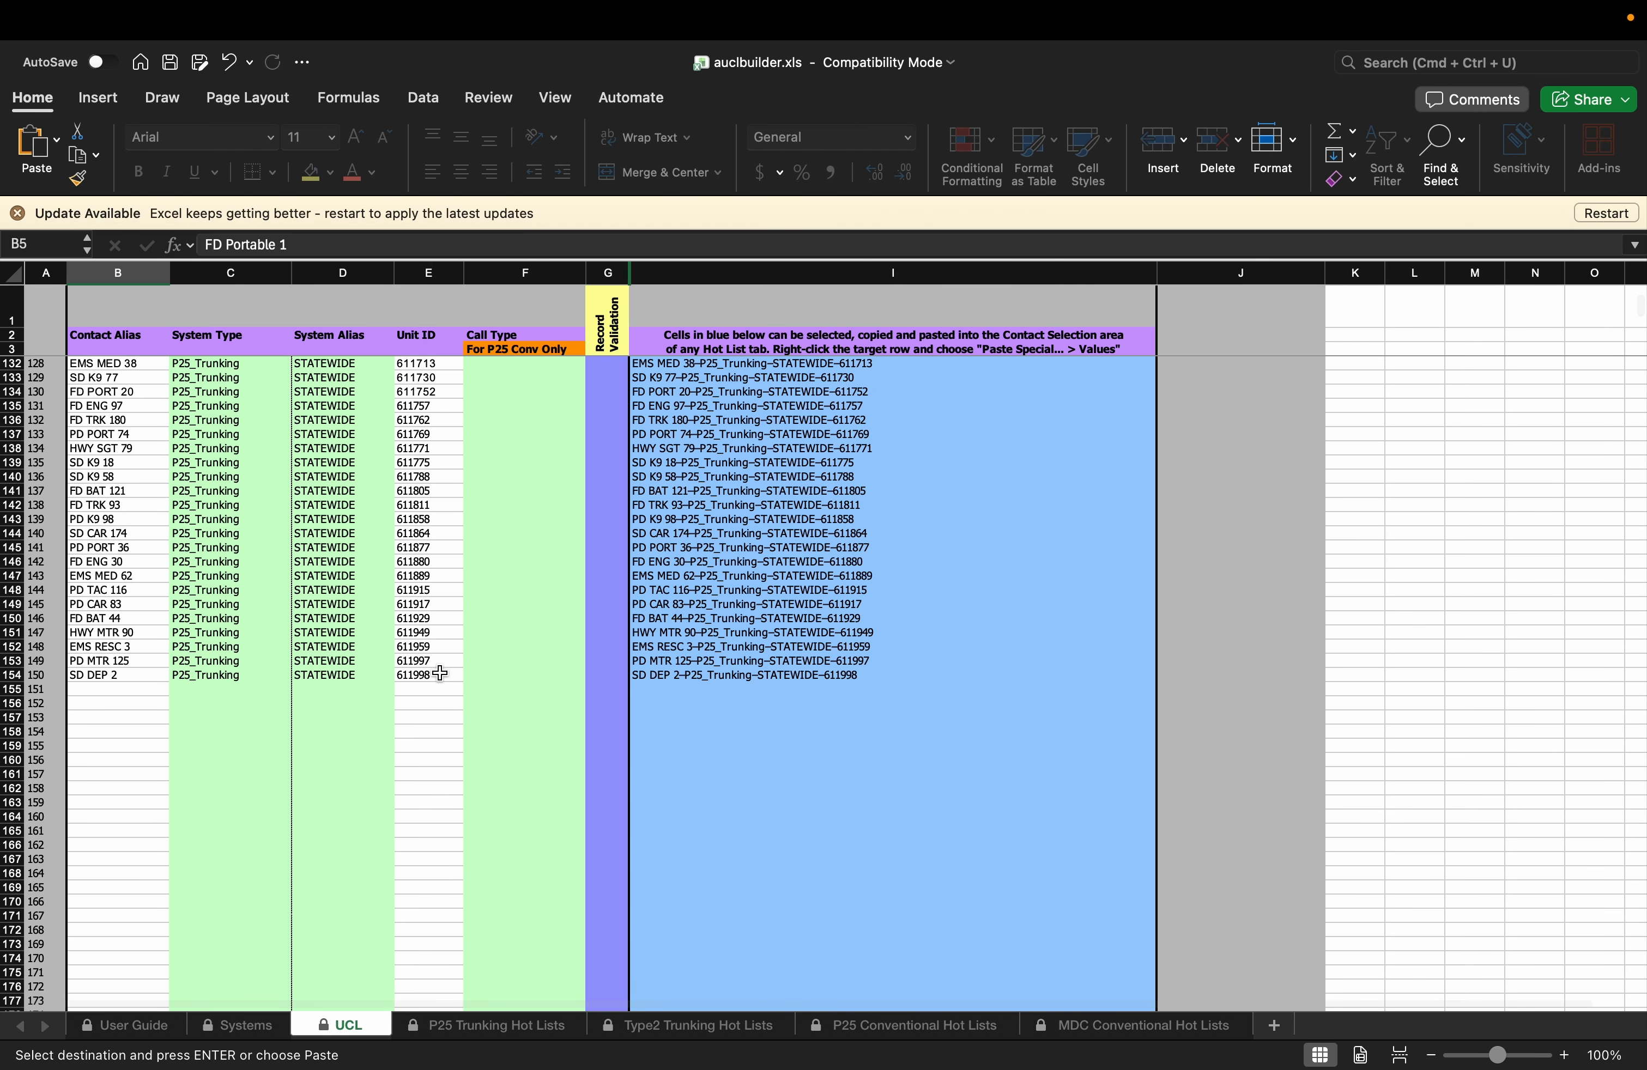
{"action": "left_click", "coordinate": [439, 673], "text": "shift"}
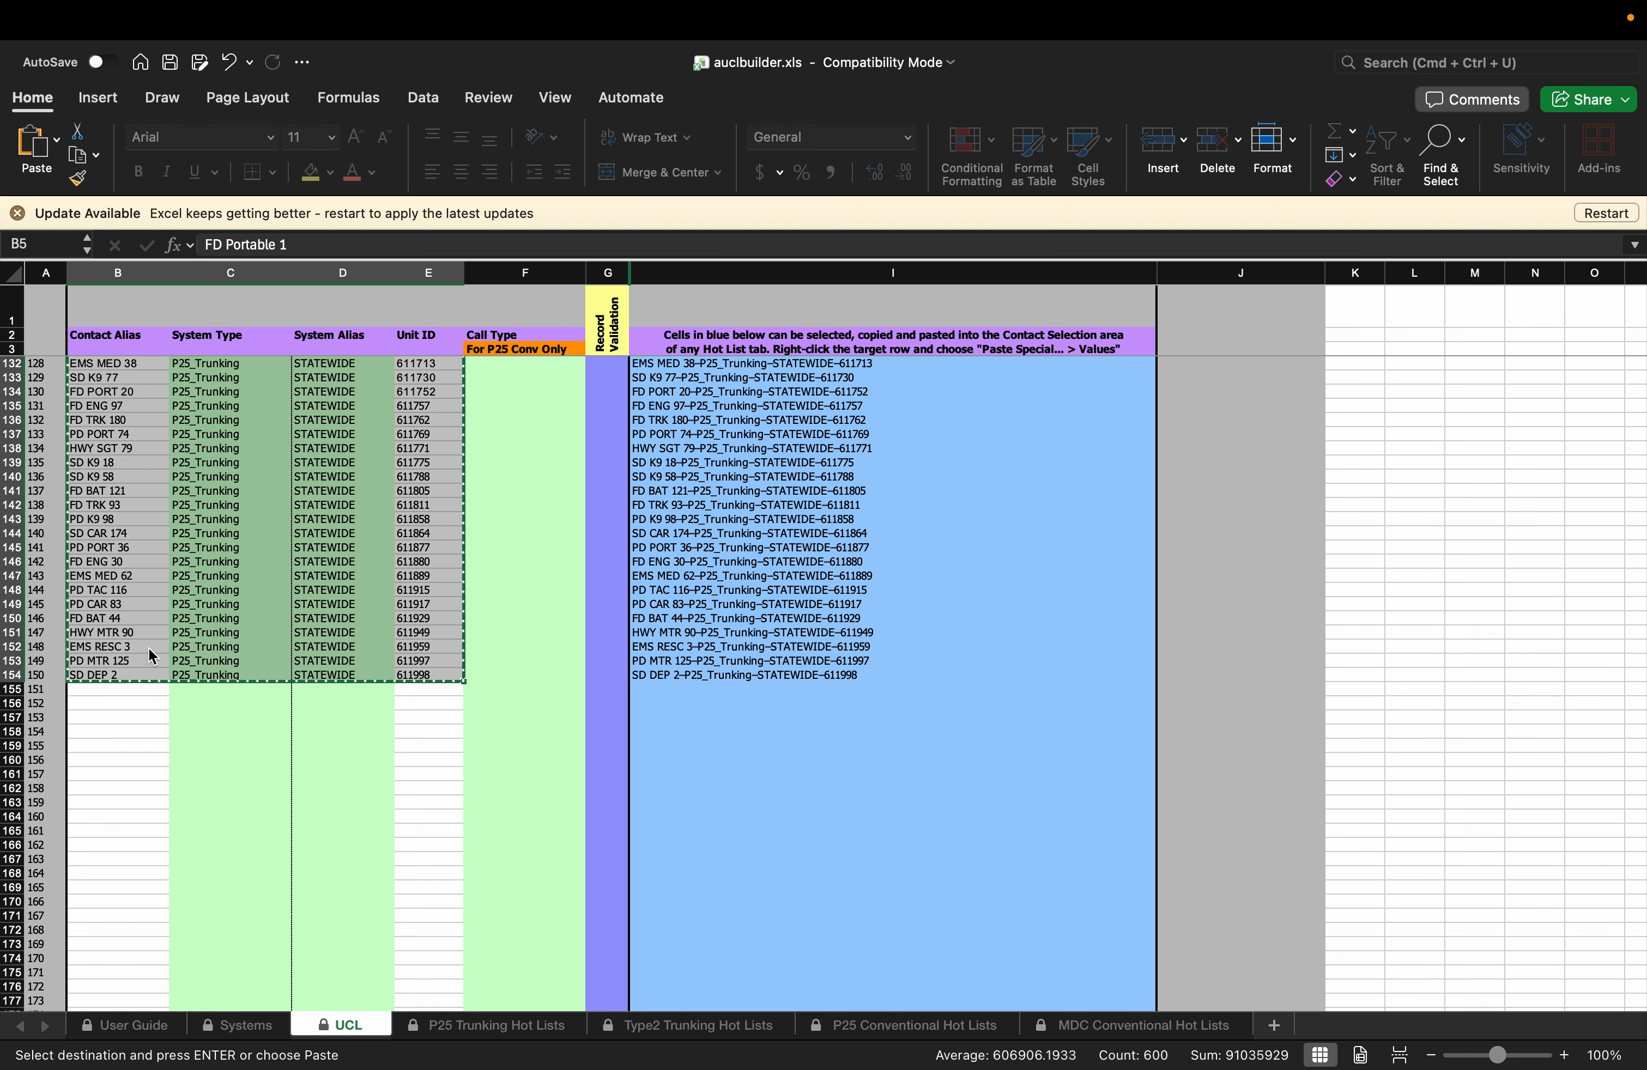
- Paste the copied contacts into the Section 2 Unified Call List data of the akardam.net builder page
{"action": "key", "text": "ctrl+Left"}
{"action": "left_click", "coordinate": [230, 598]}
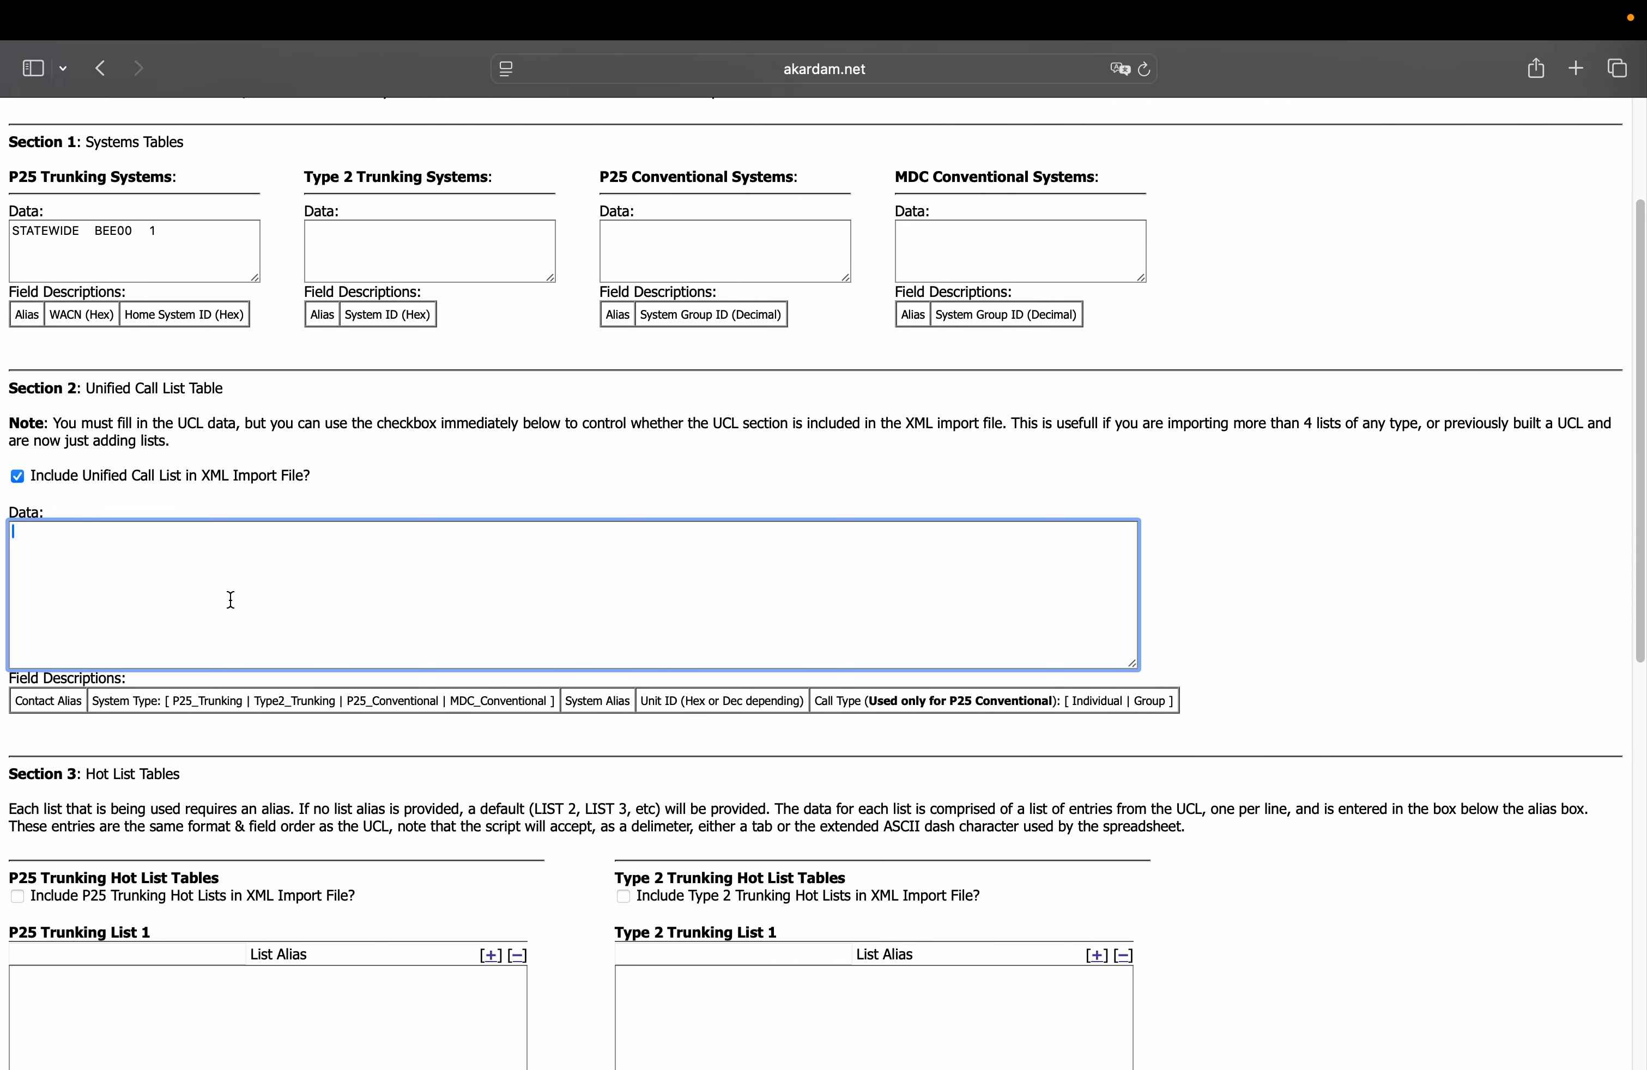
{"action": "key", "text": "super+v"}
{"action": "scroll", "coordinate": [333, 557], "scroll_direction": "up", "scroll_amount": 20}
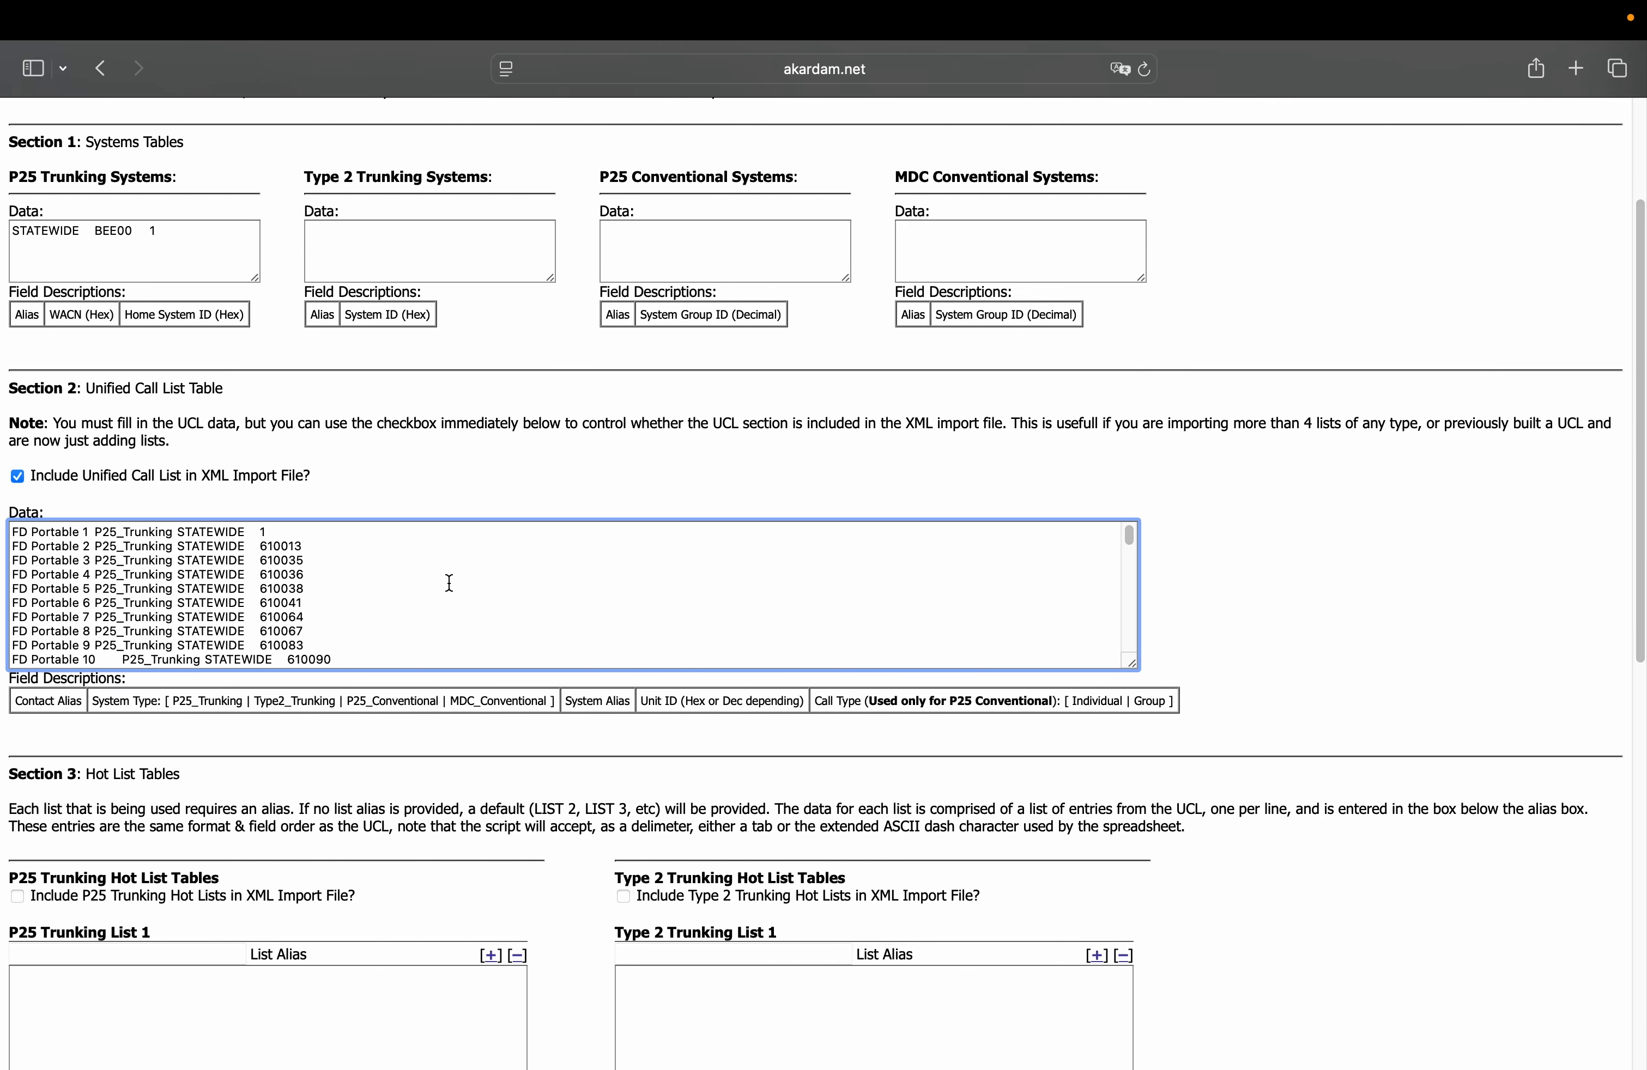
{"action": "scroll", "coordinate": [430, 632], "scroll_direction": "down", "scroll_amount": 2}
{"action": "scroll", "coordinate": [428, 634], "scroll_direction": "up", "scroll_amount": 1}
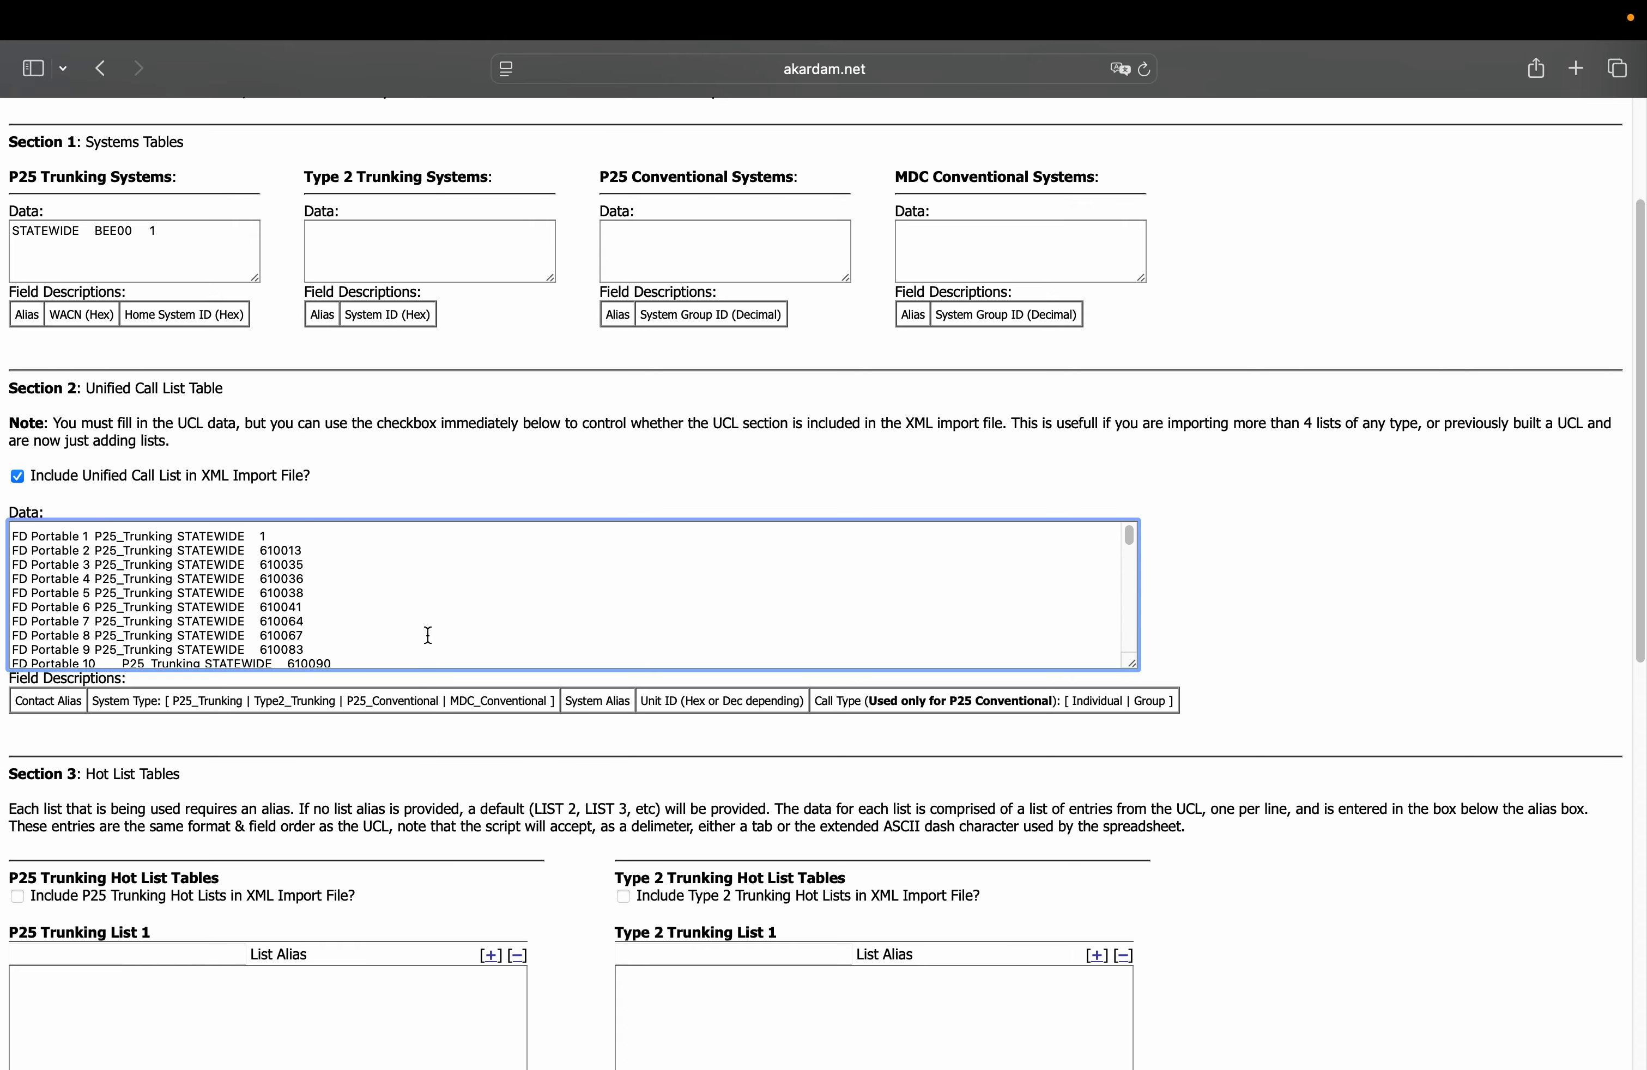
{"action": "left_click", "coordinate": [1306, 537]}
- Include the P25 Trunking Hot Lists in the XML import file
{"action": "scroll", "coordinate": [1305, 537], "scroll_direction": "down", "scroll_amount": 3}
{"action": "scroll", "coordinate": [1306, 538], "scroll_direction": "down", "scroll_amount": 4}
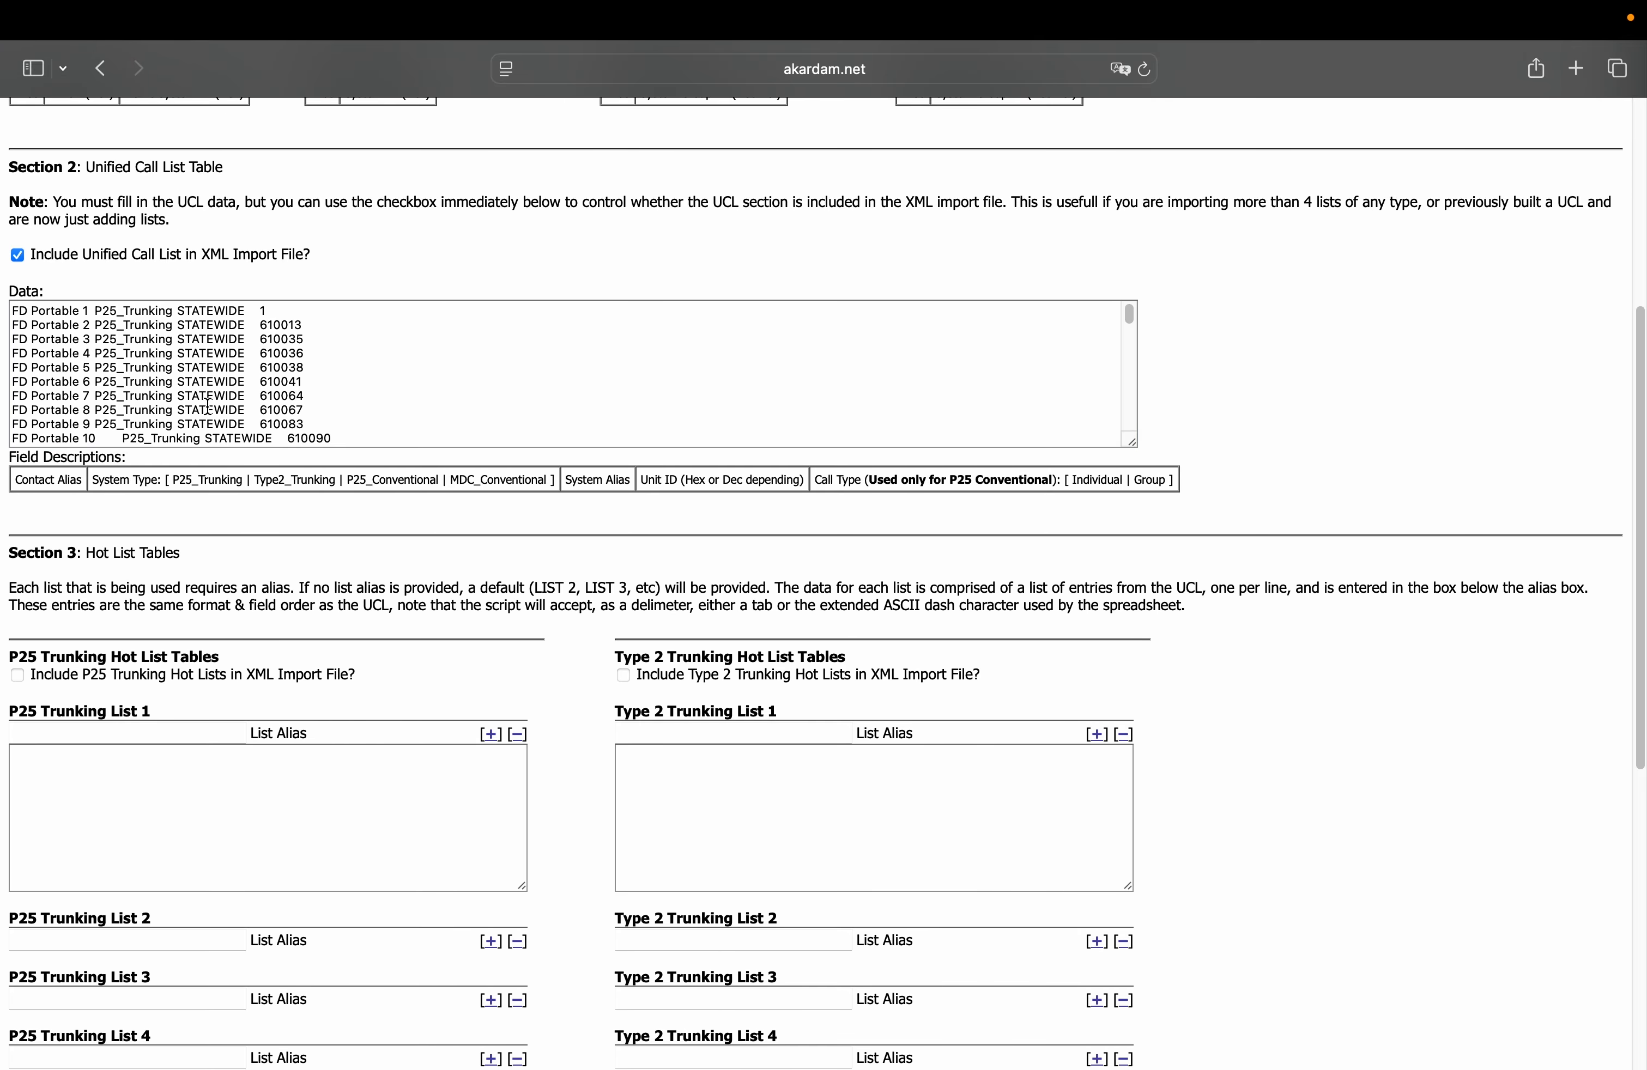
{"action": "scroll", "coordinate": [250, 667], "scroll_direction": "down", "scroll_amount": 4}
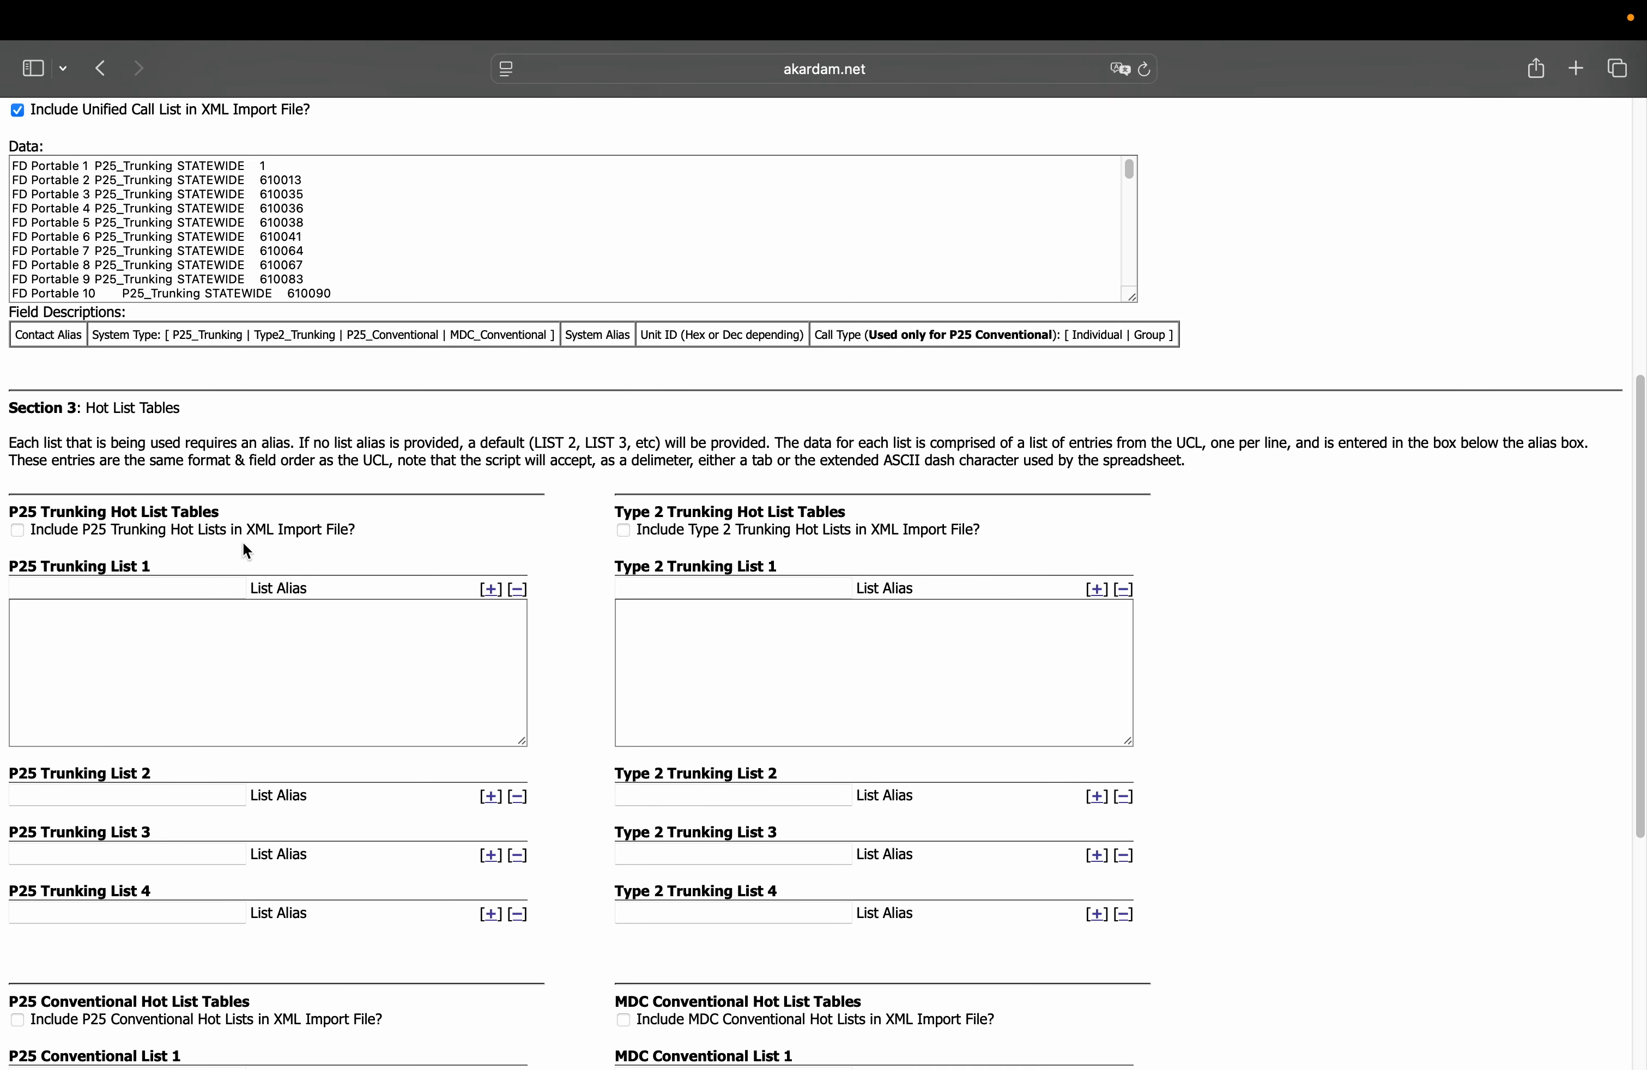
{"action": "left_click", "coordinate": [19, 532]}
- Copy the FD Portable 1–P25_Trunking–STATEWIDE–1 entry from the P25 Trunking Hot Lists sheet into P25 Trunking List 1 of the builder page
{"action": "left_click", "coordinate": [212, 628]}
{"action": "key", "text": "ctrl+Right"}
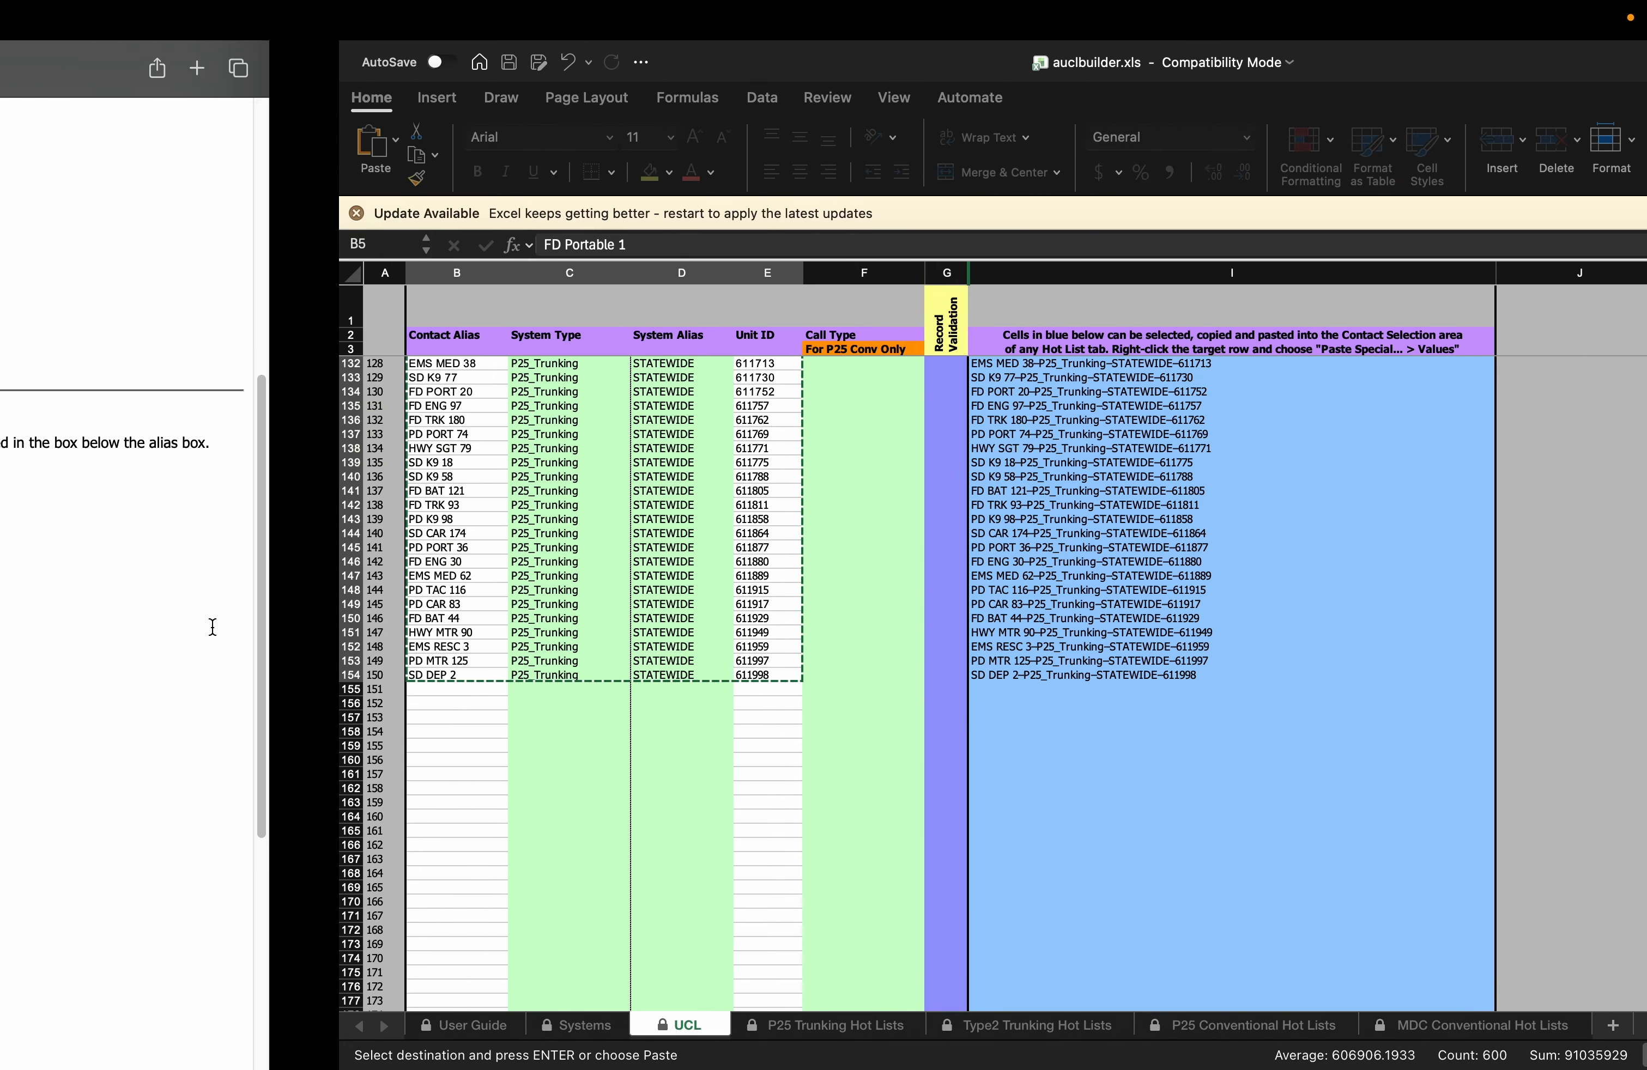
{"action": "left_click", "coordinate": [528, 1032]}
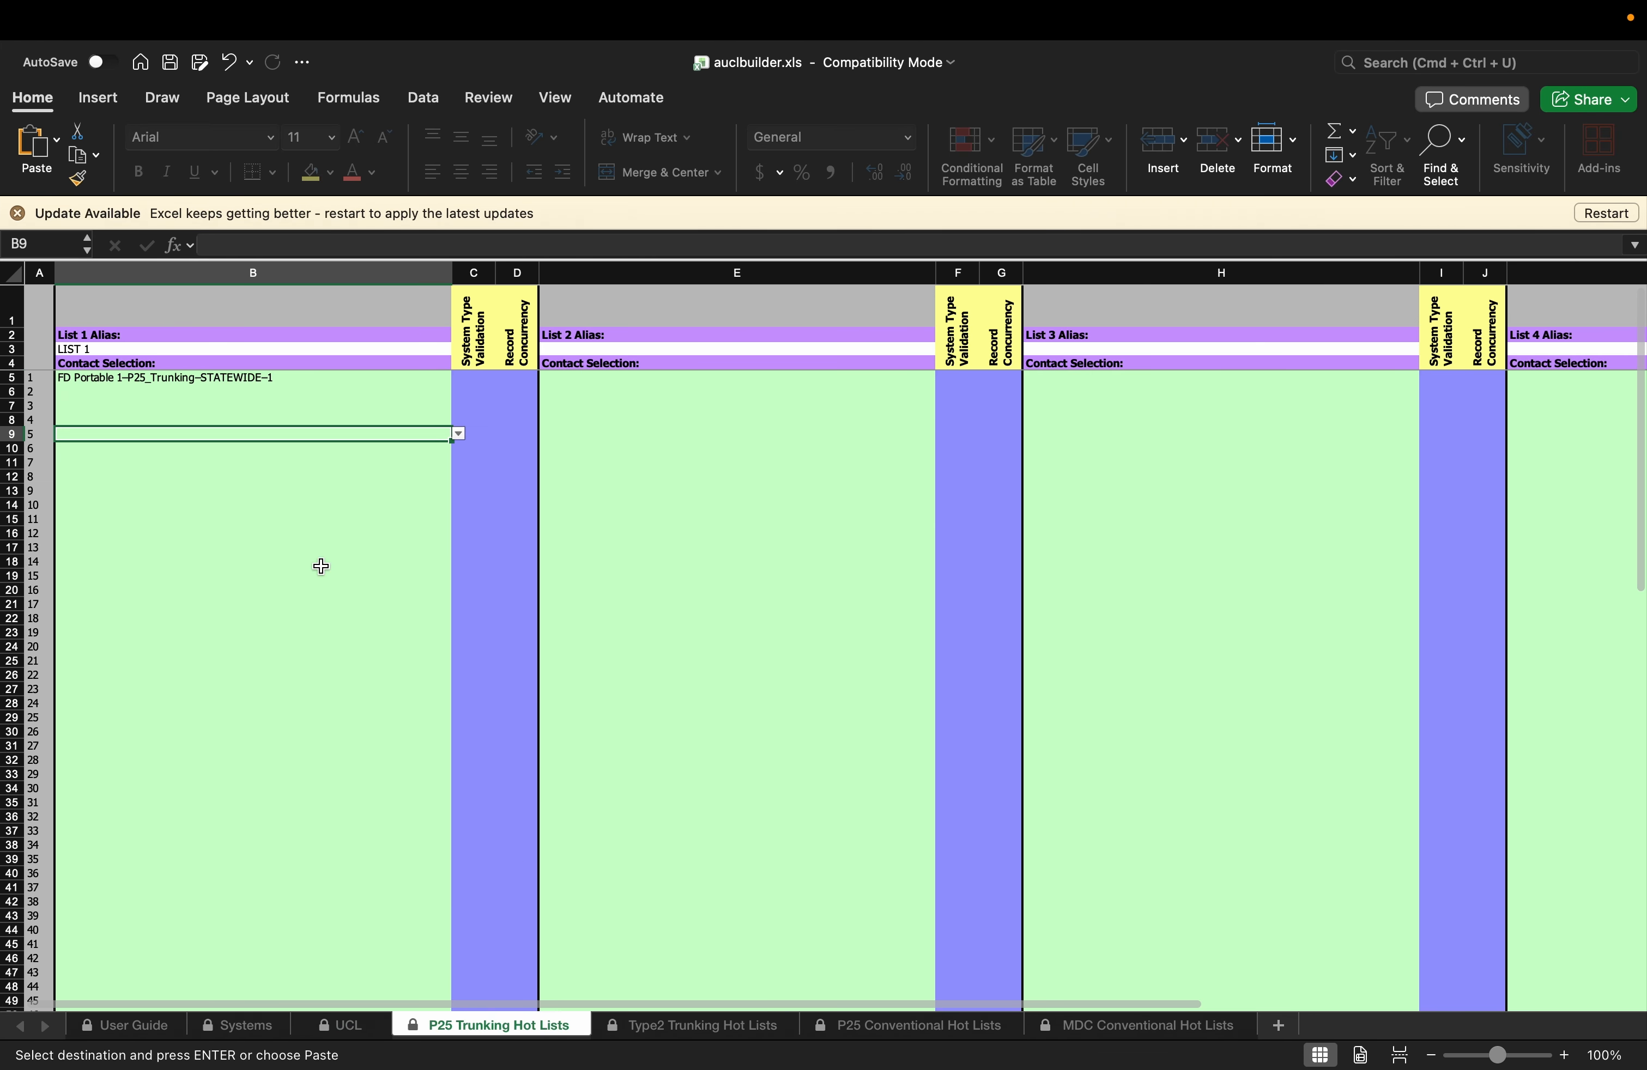
{"action": "left_click", "coordinate": [96, 380]}
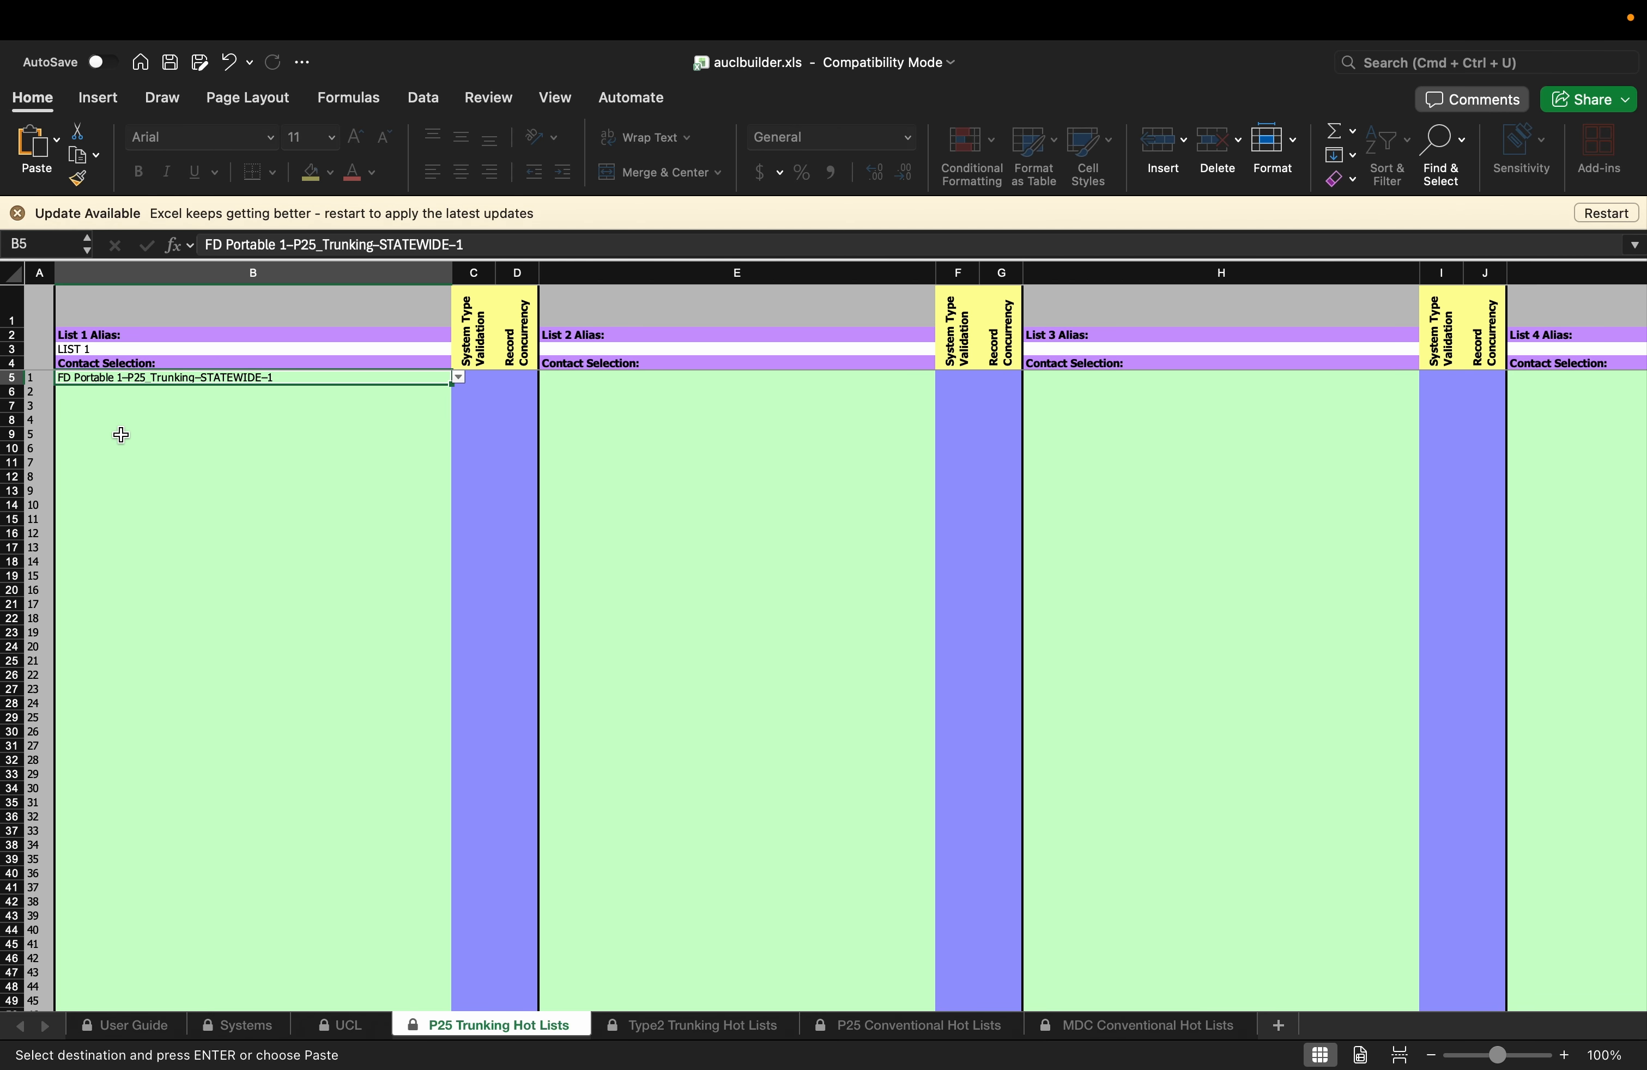
{"action": "key", "text": "super+c"}
{"action": "key", "text": "ctrl+Left"}
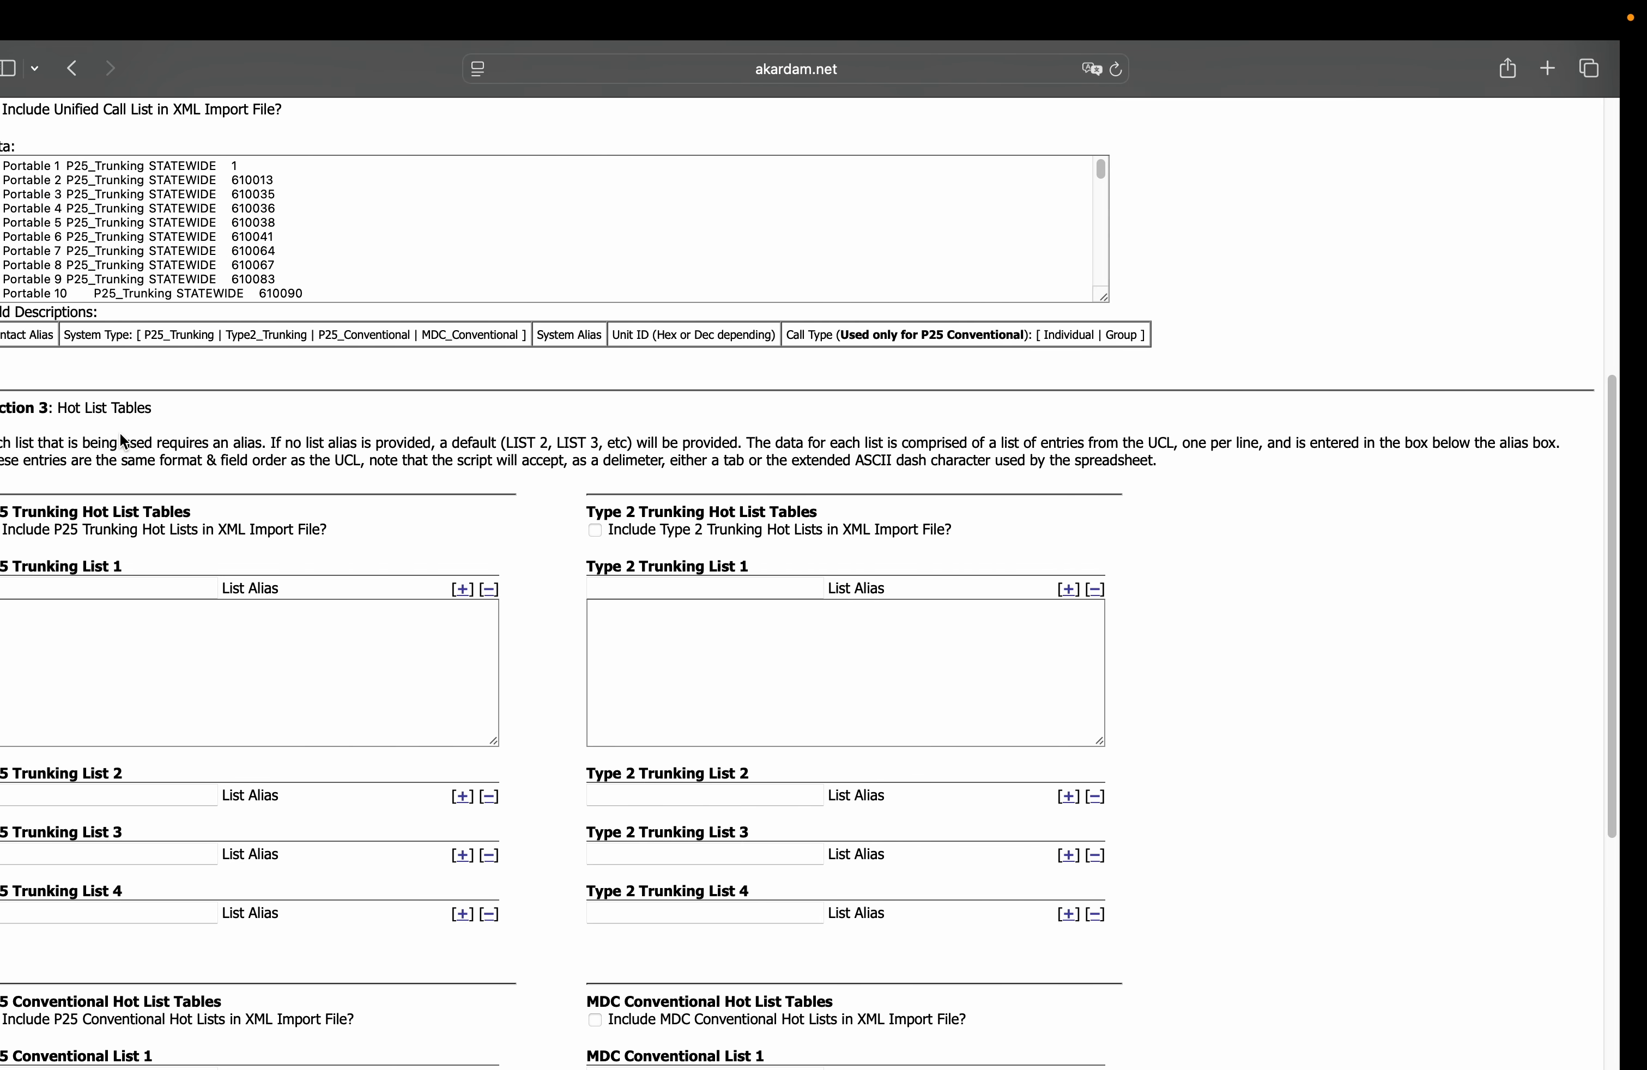
{"action": "left_click", "coordinate": [170, 634]}
{"action": "key", "text": "super+v"}
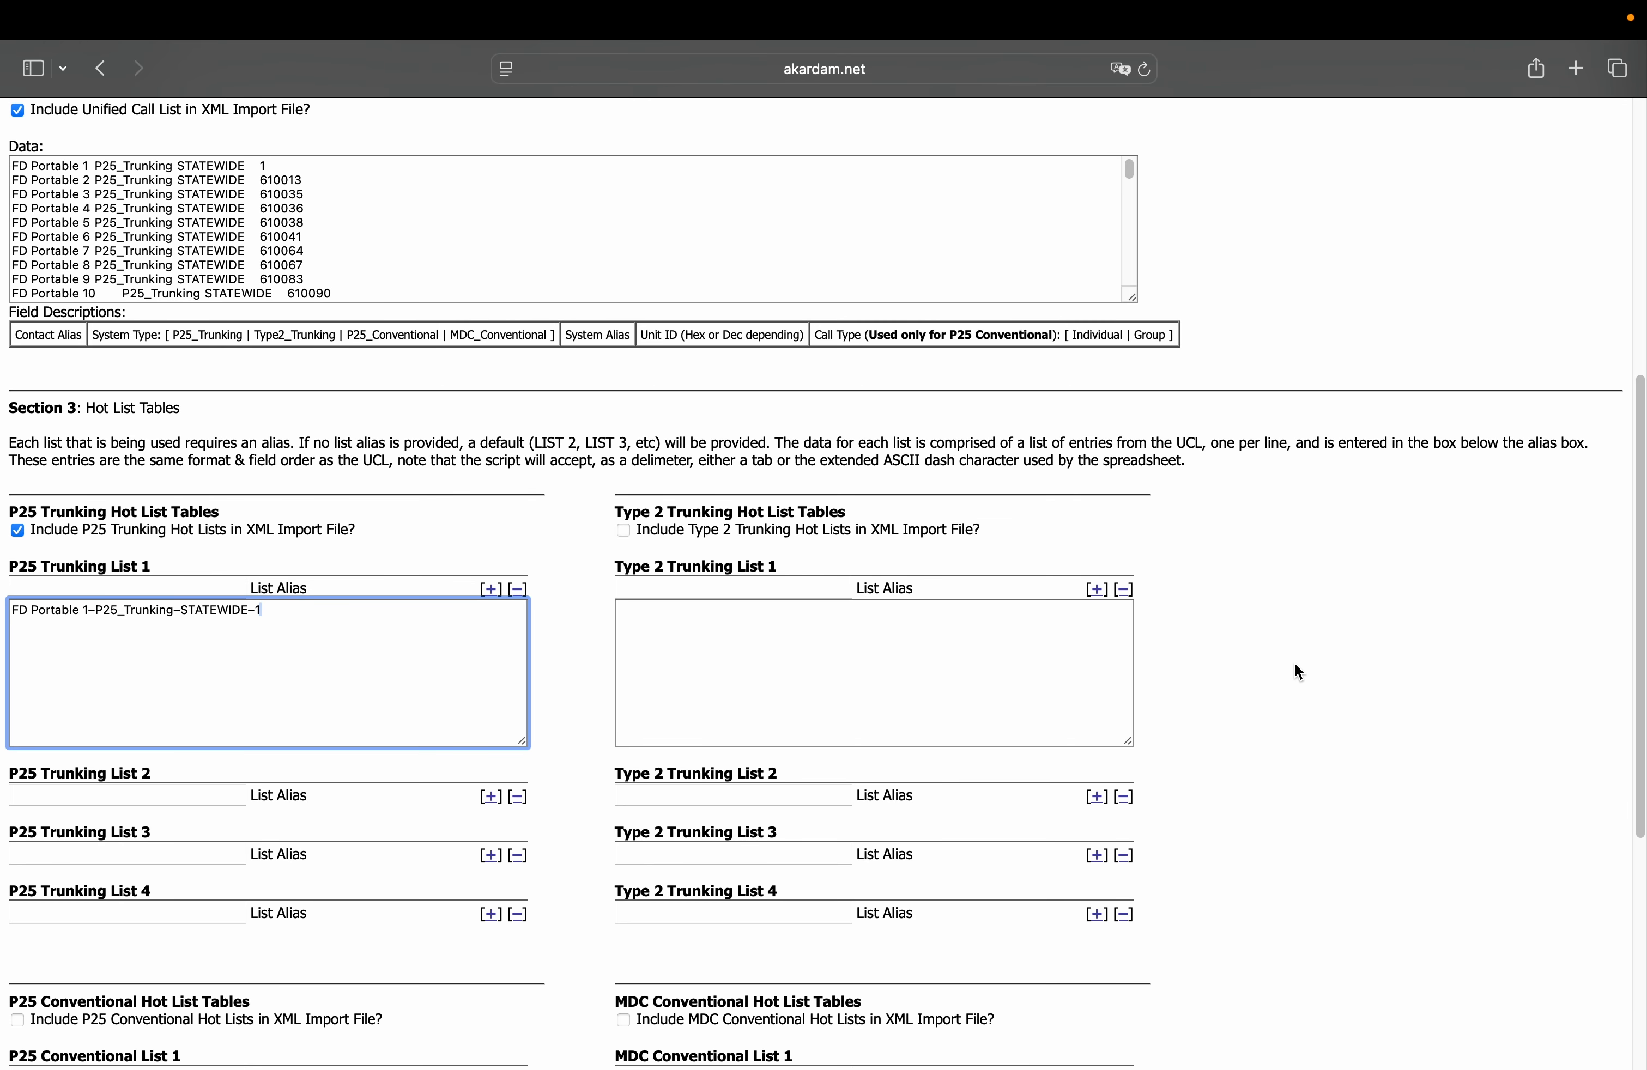
{"action": "left_click", "coordinate": [1296, 665]}
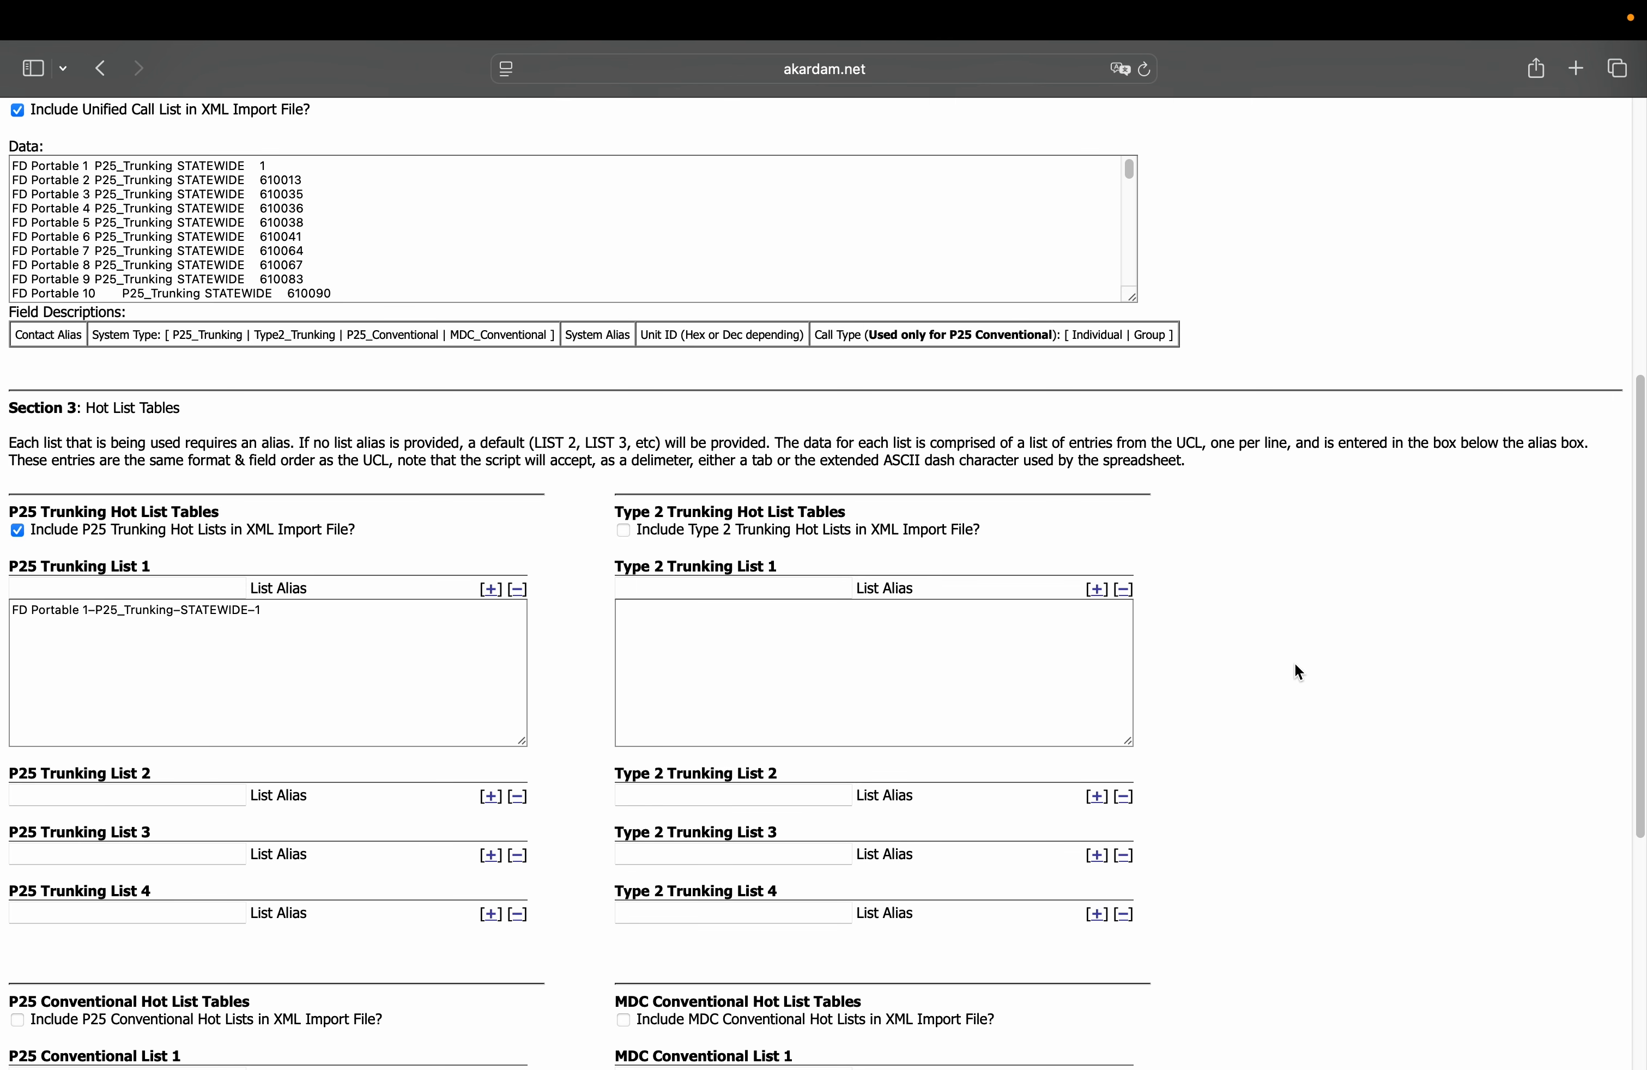
{"action": "scroll", "coordinate": [1294, 665], "scroll_direction": "up", "scroll_amount": 10}
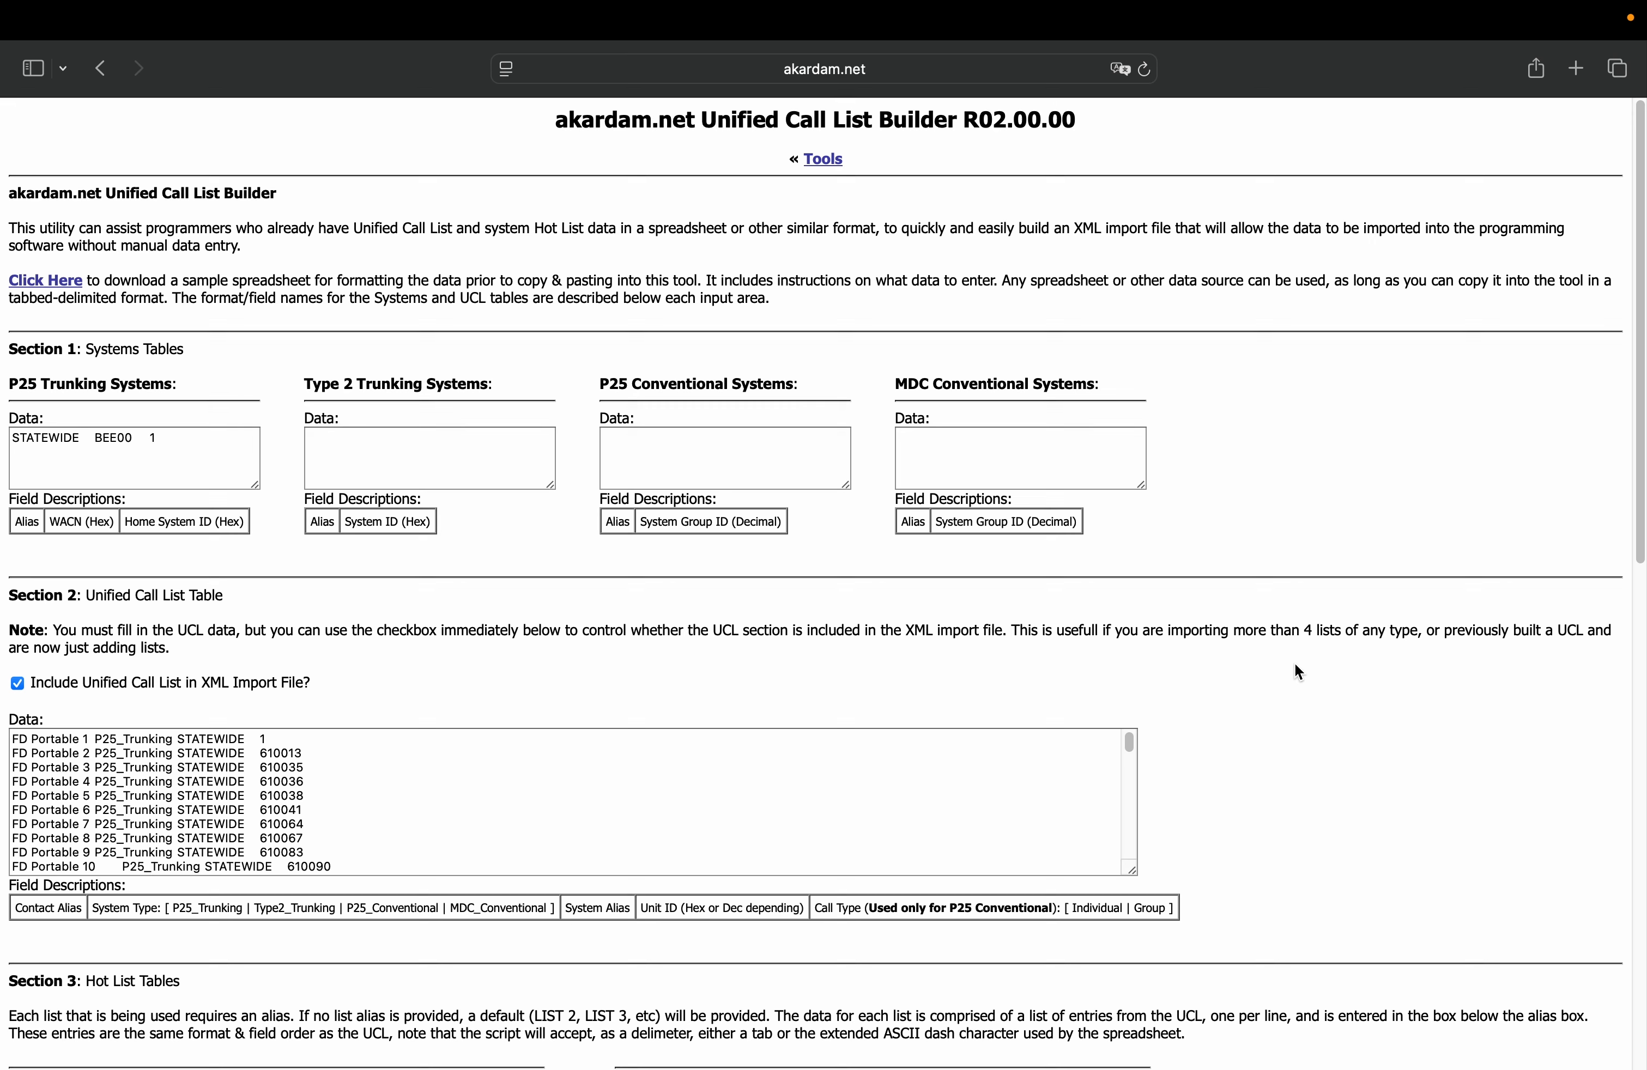
{"action": "scroll", "coordinate": [1295, 663], "scroll_direction": "down", "scroll_amount": 1}
{"action": "scroll", "coordinate": [1295, 663], "scroll_direction": "up", "scroll_amount": 2}
{"action": "scroll", "coordinate": [1295, 665], "scroll_direction": "down", "scroll_amount": 15}
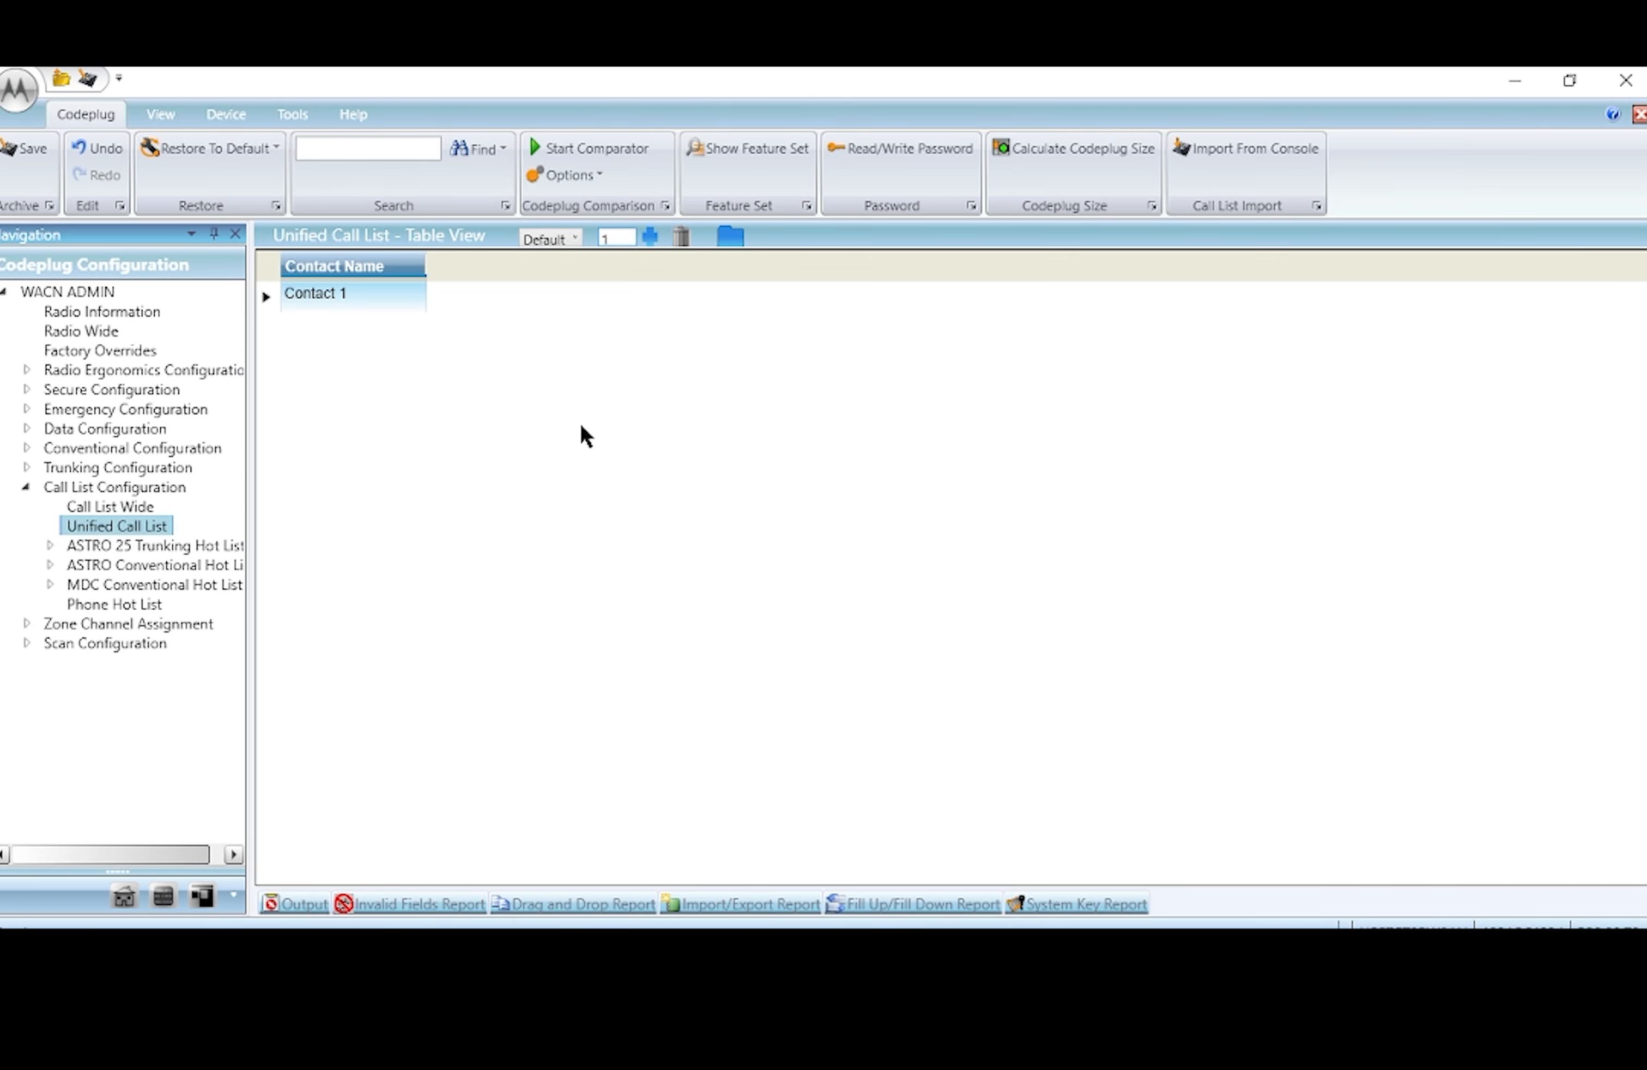
- In the APX CPS codeplug, start an XML import and open auclbuilder_import-2 from the Downloads folder
{"action": "left_click", "coordinate": [25, 98]}
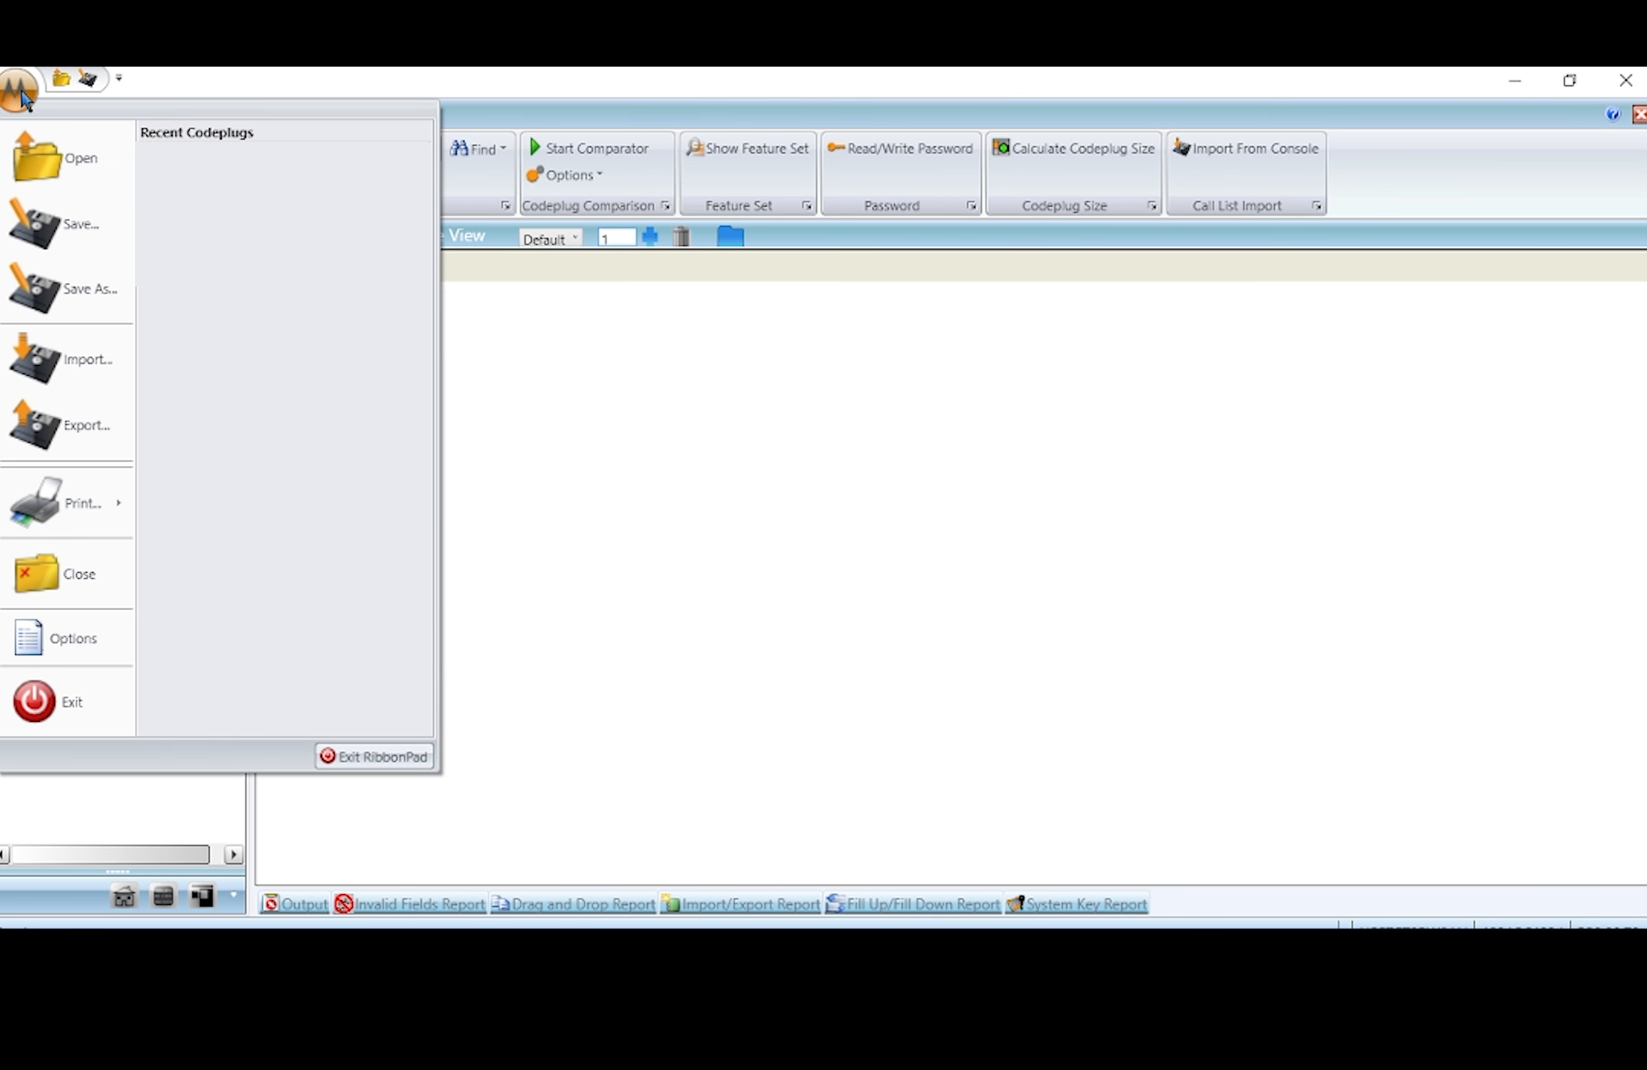
{"action": "left_click", "coordinate": [76, 335]}
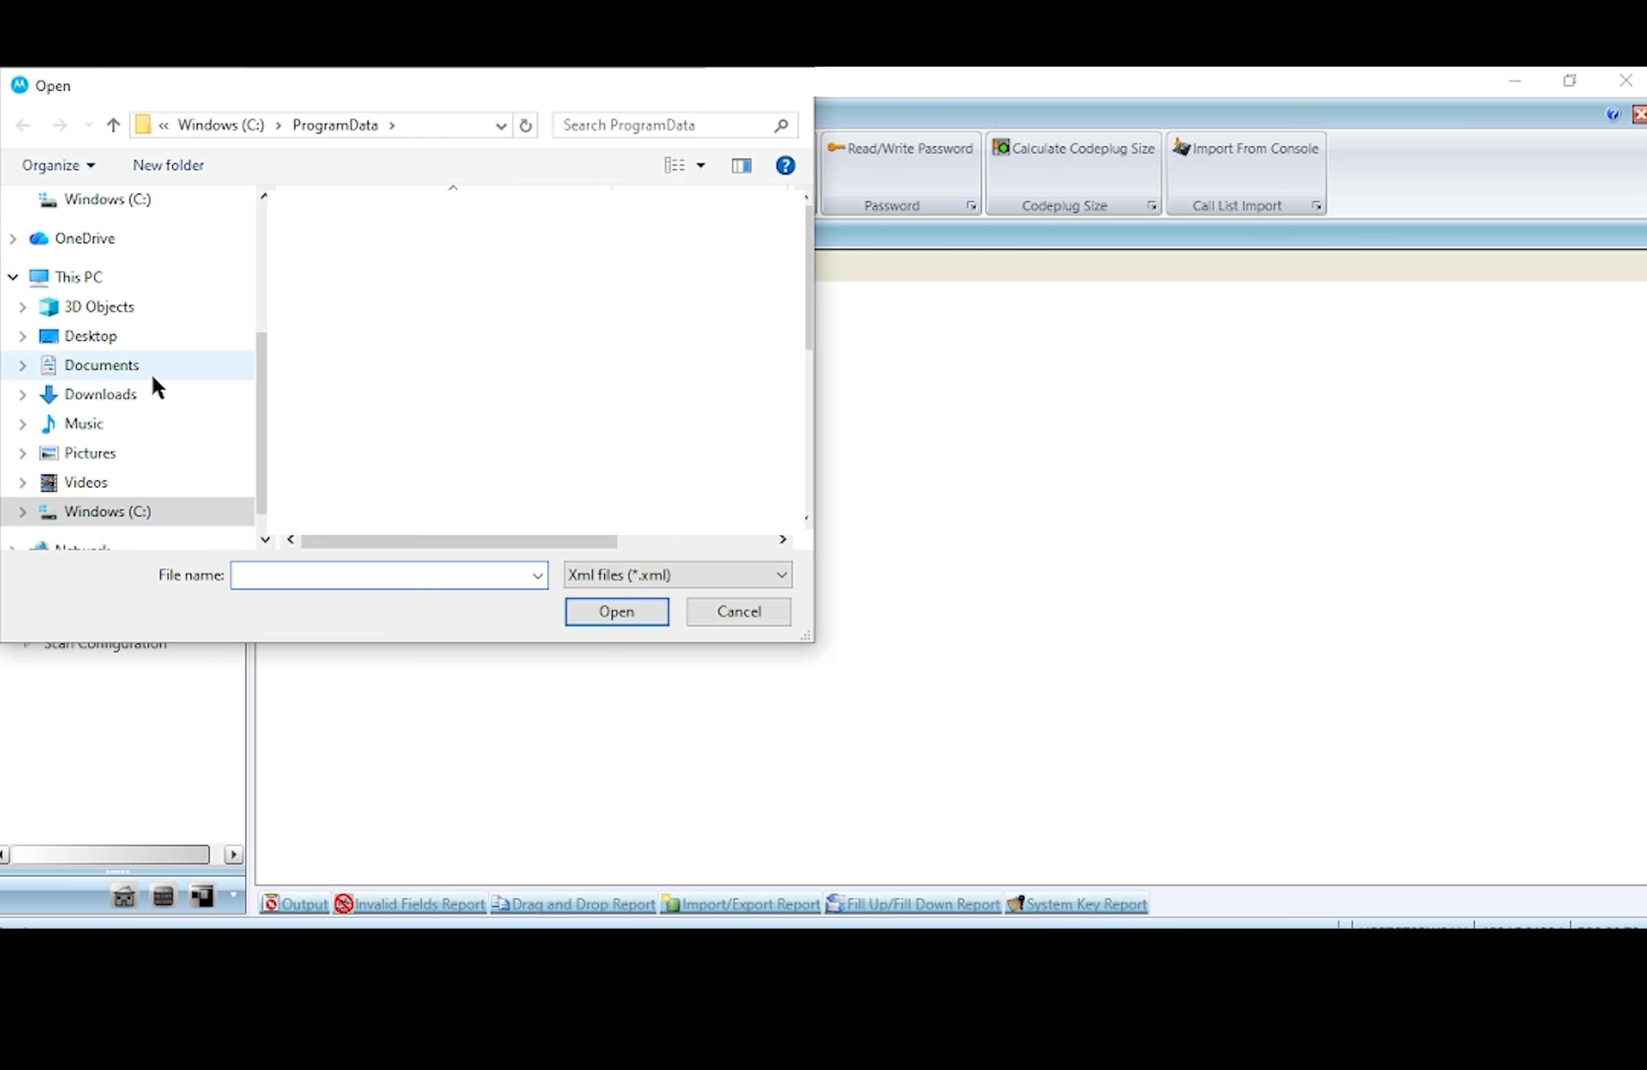
{"action": "left_click", "coordinate": [126, 395]}
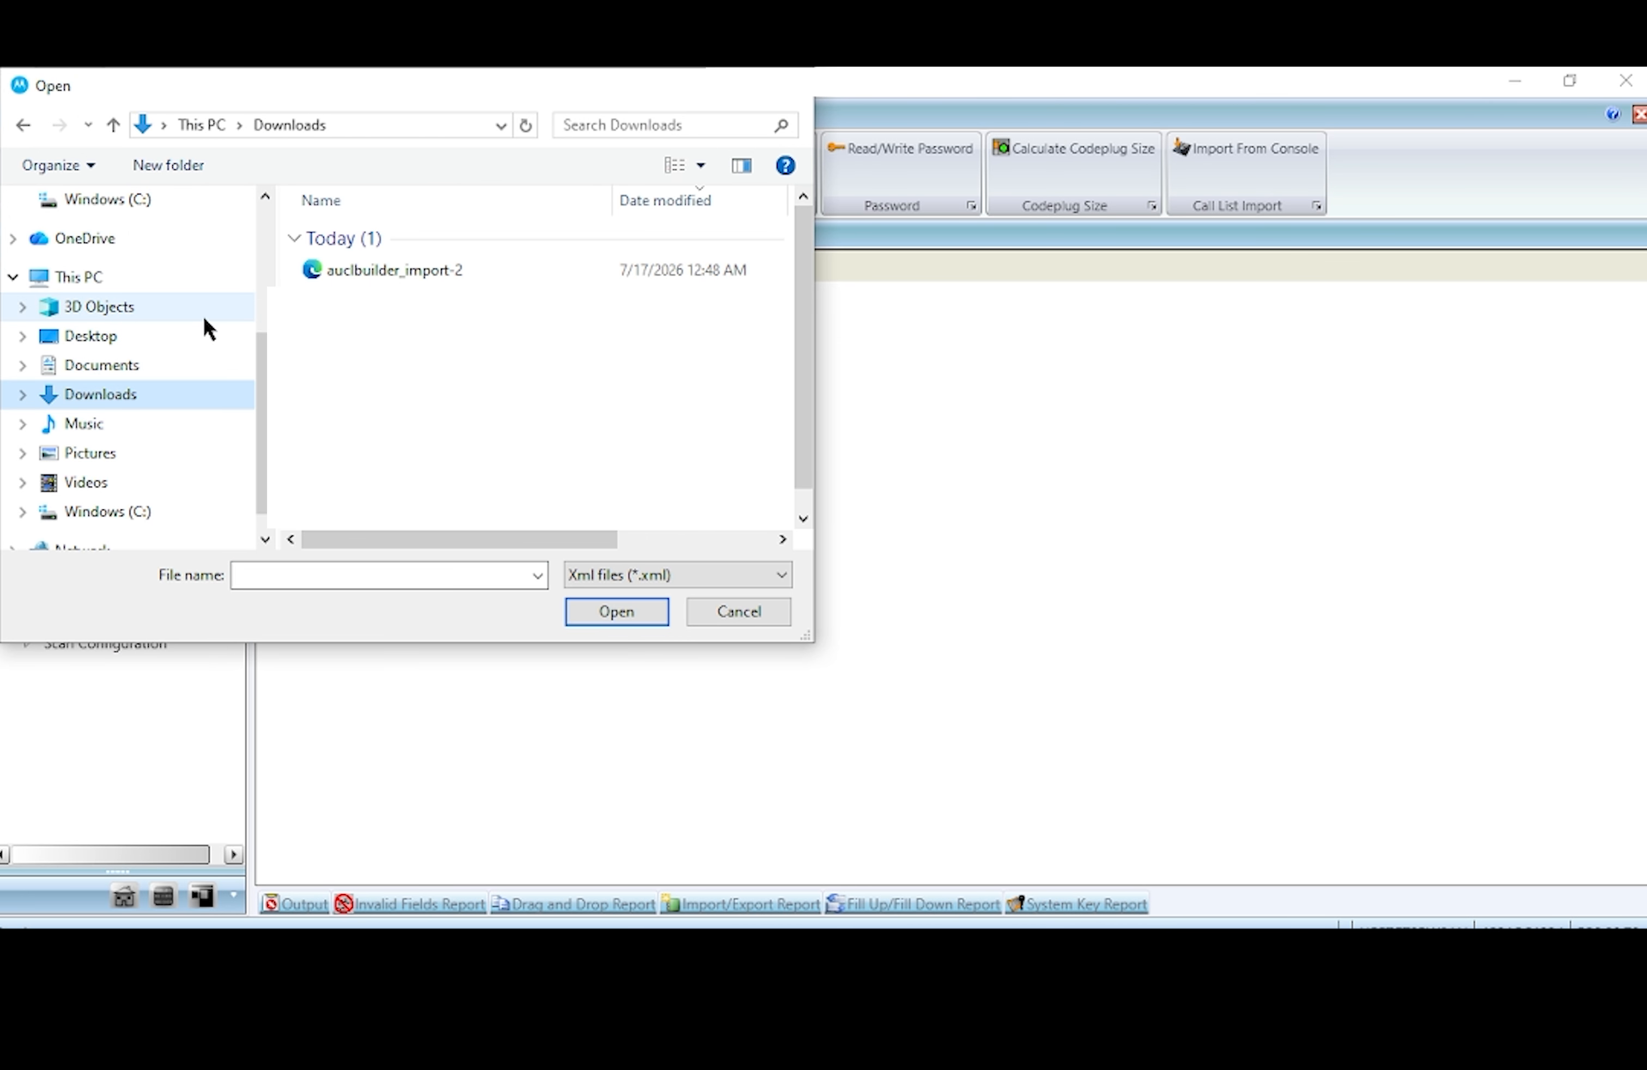
{"action": "left_click", "coordinate": [399, 278]}
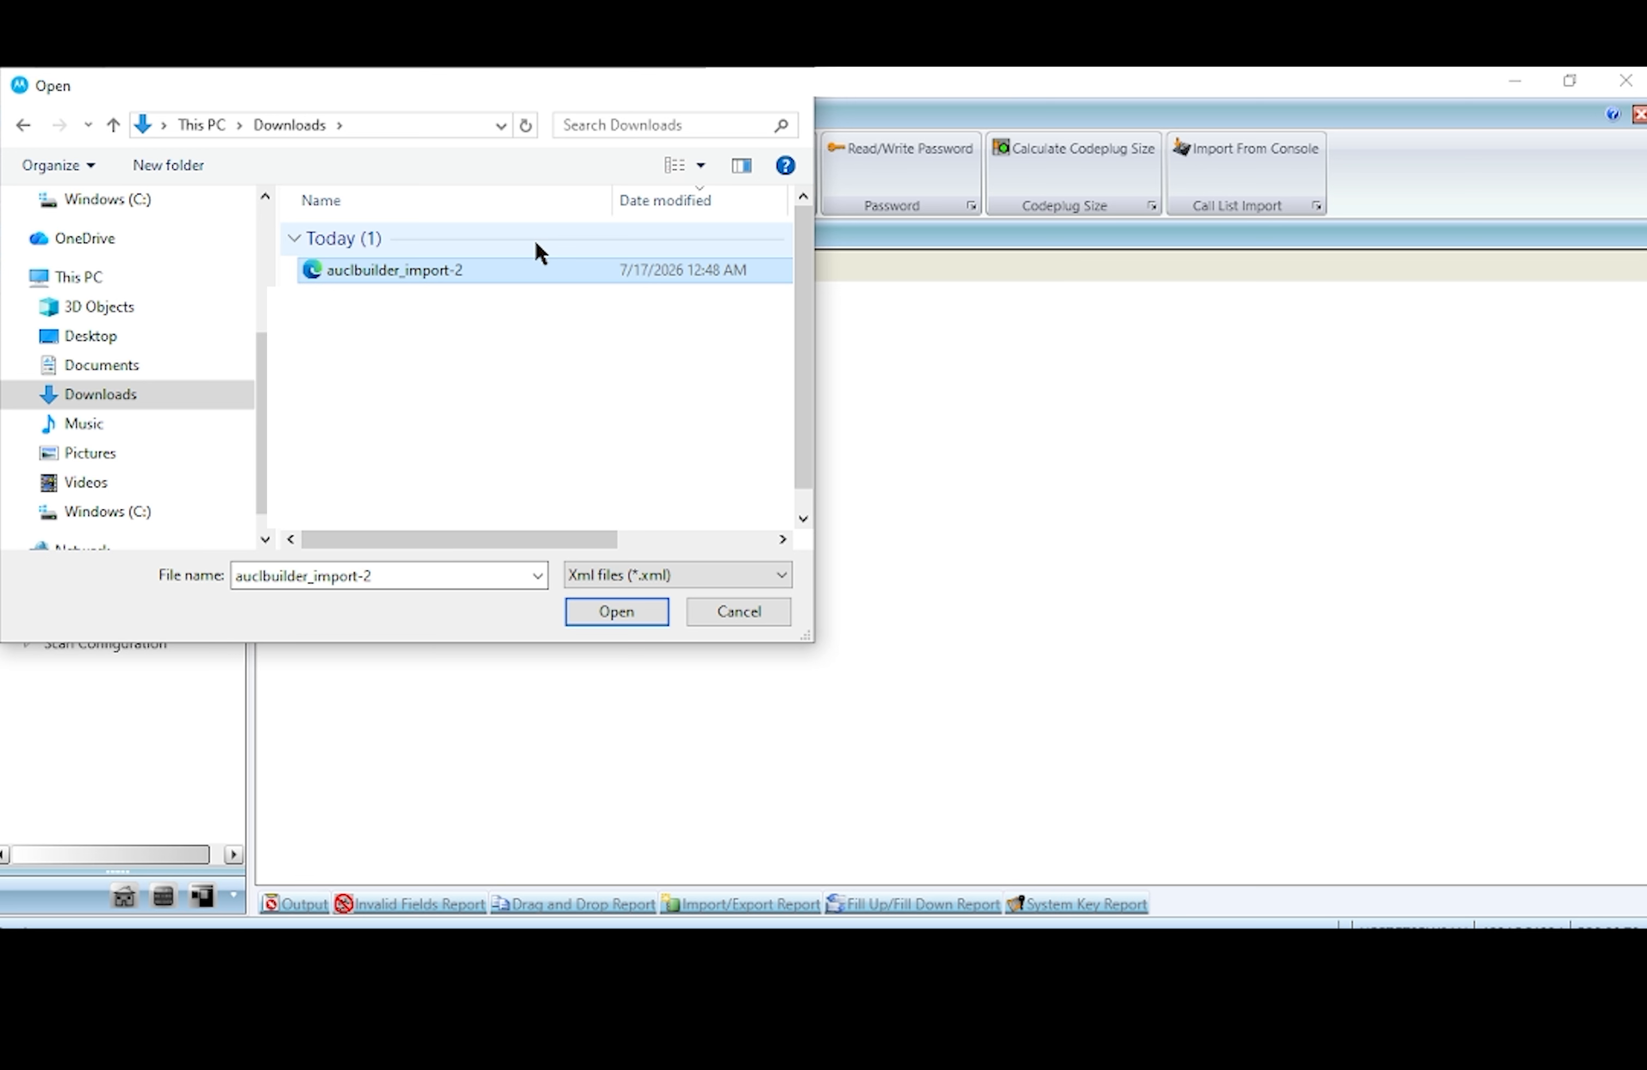
{"action": "left_click", "coordinate": [626, 616]}
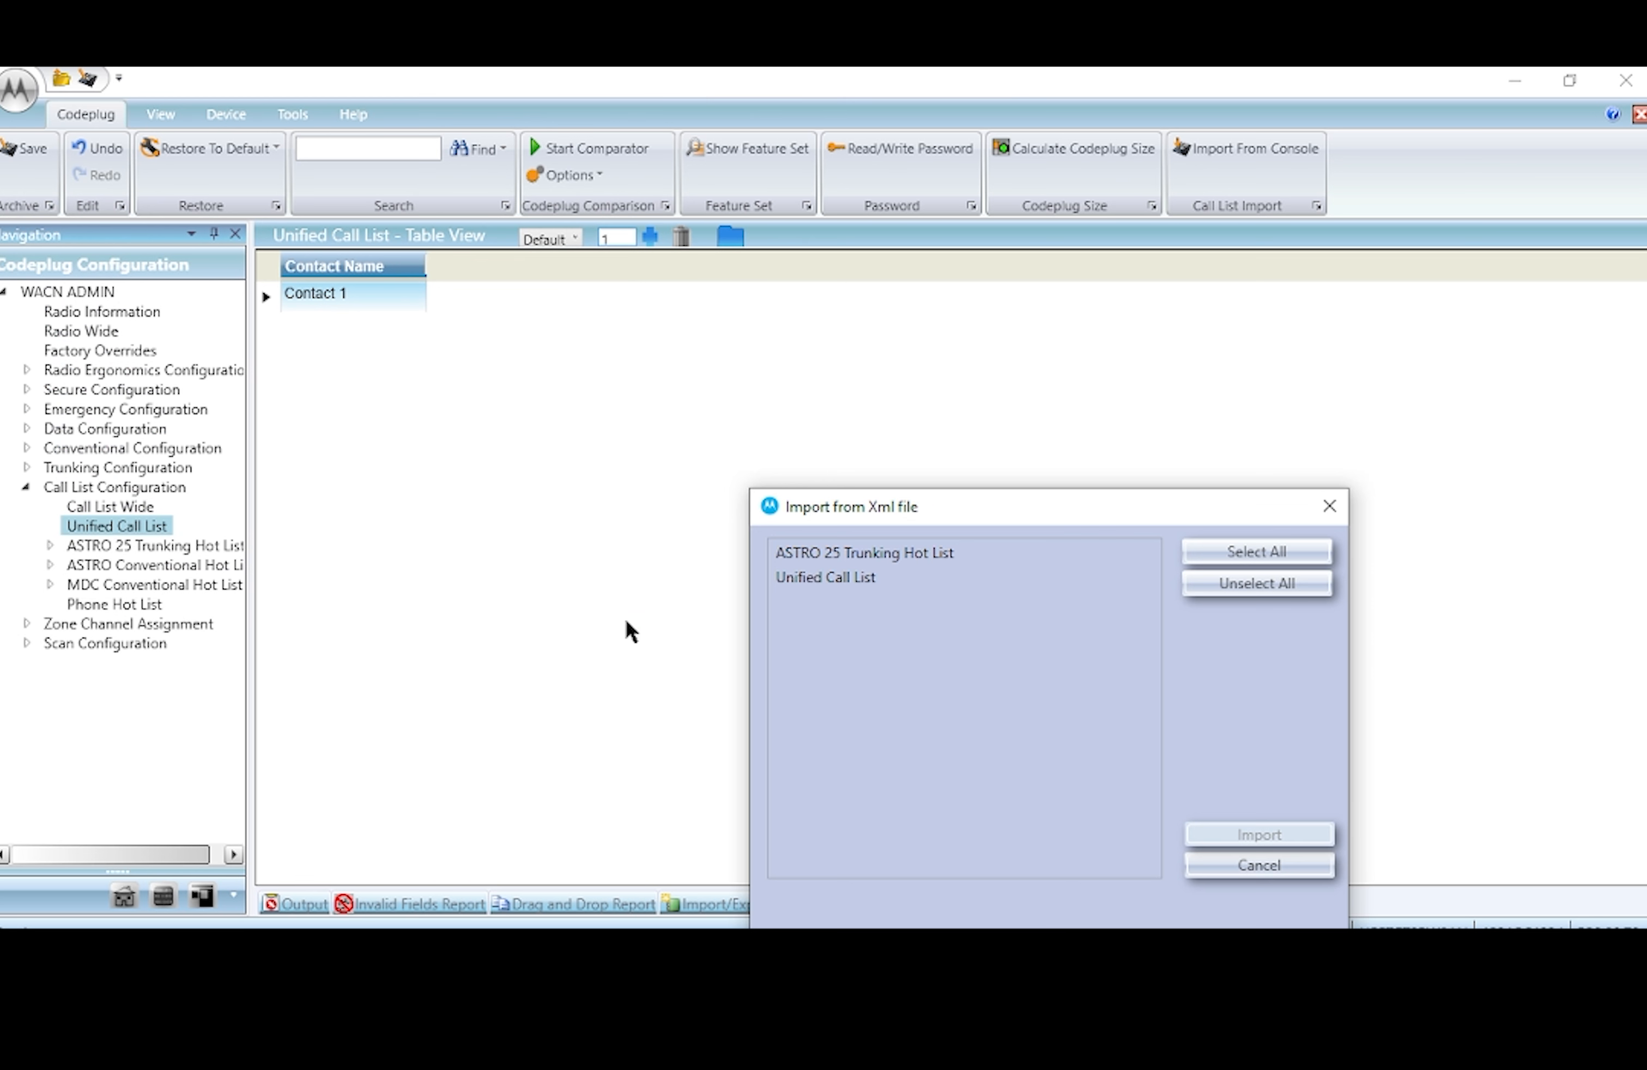
- Import both the ASTRO 25 Trunking Hot List and the Unified Call List from the XML file
{"action": "left_click_drag", "start_coordinate": [990, 518], "coordinate": [907, 384]}
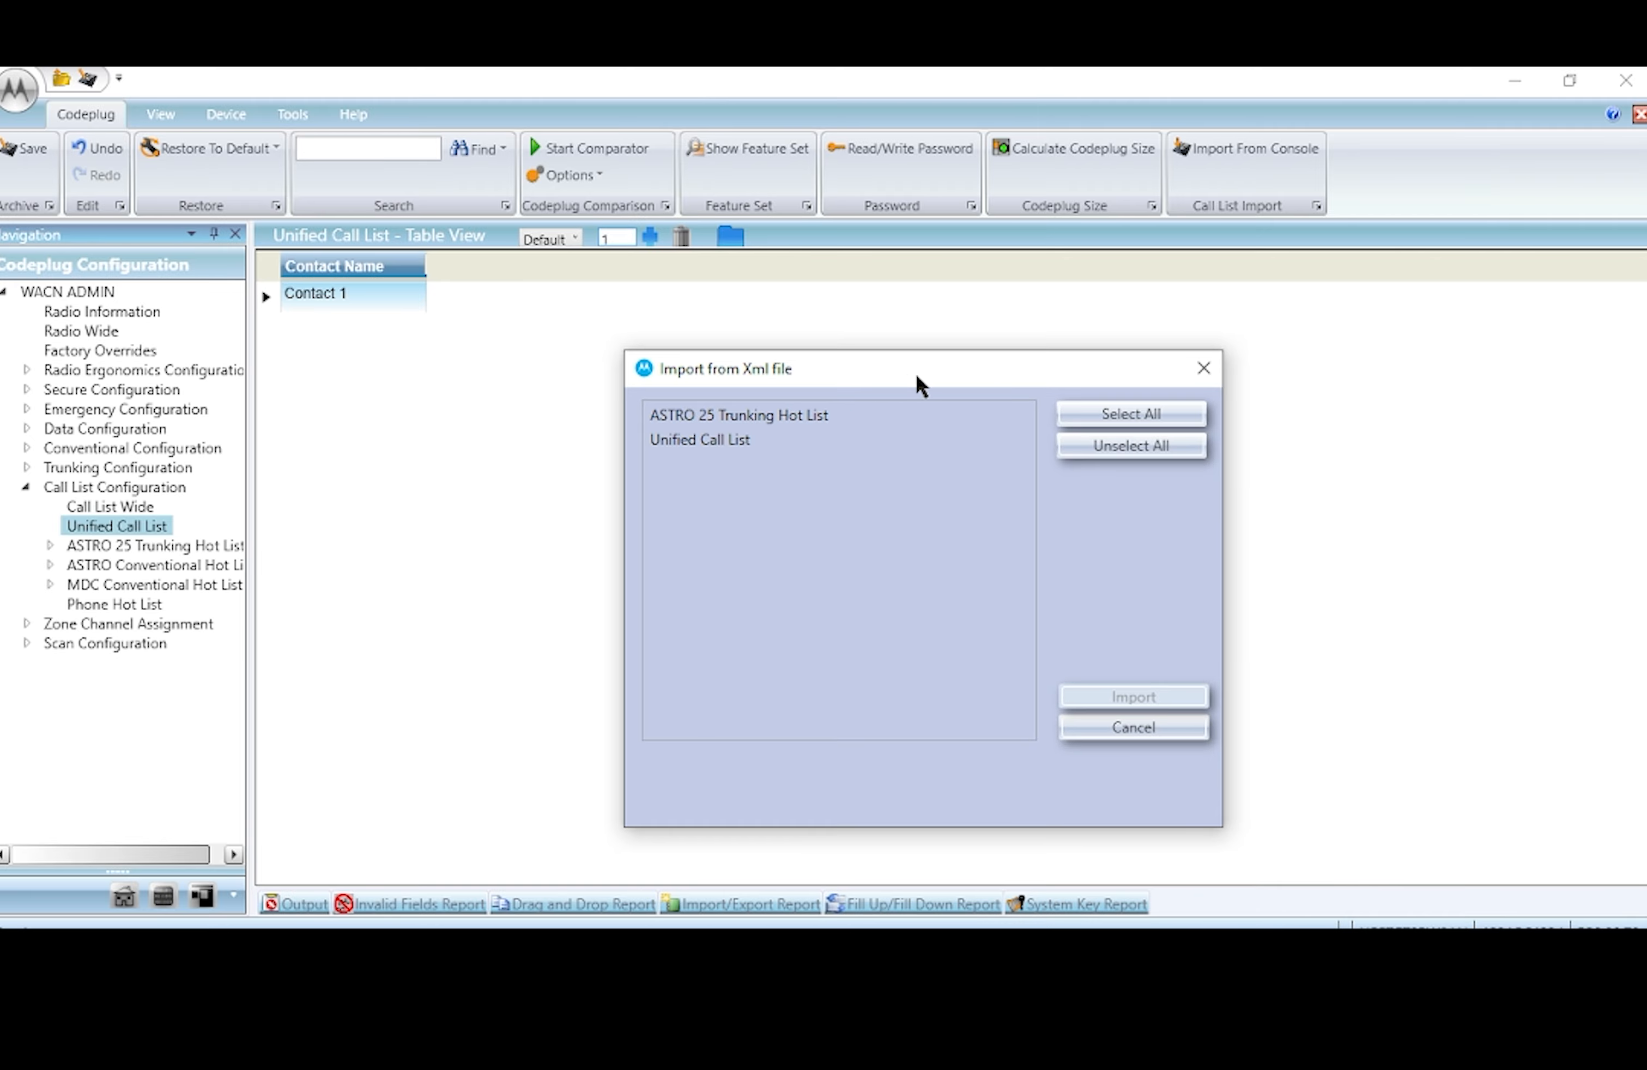
{"action": "left_click", "coordinate": [1100, 415]}
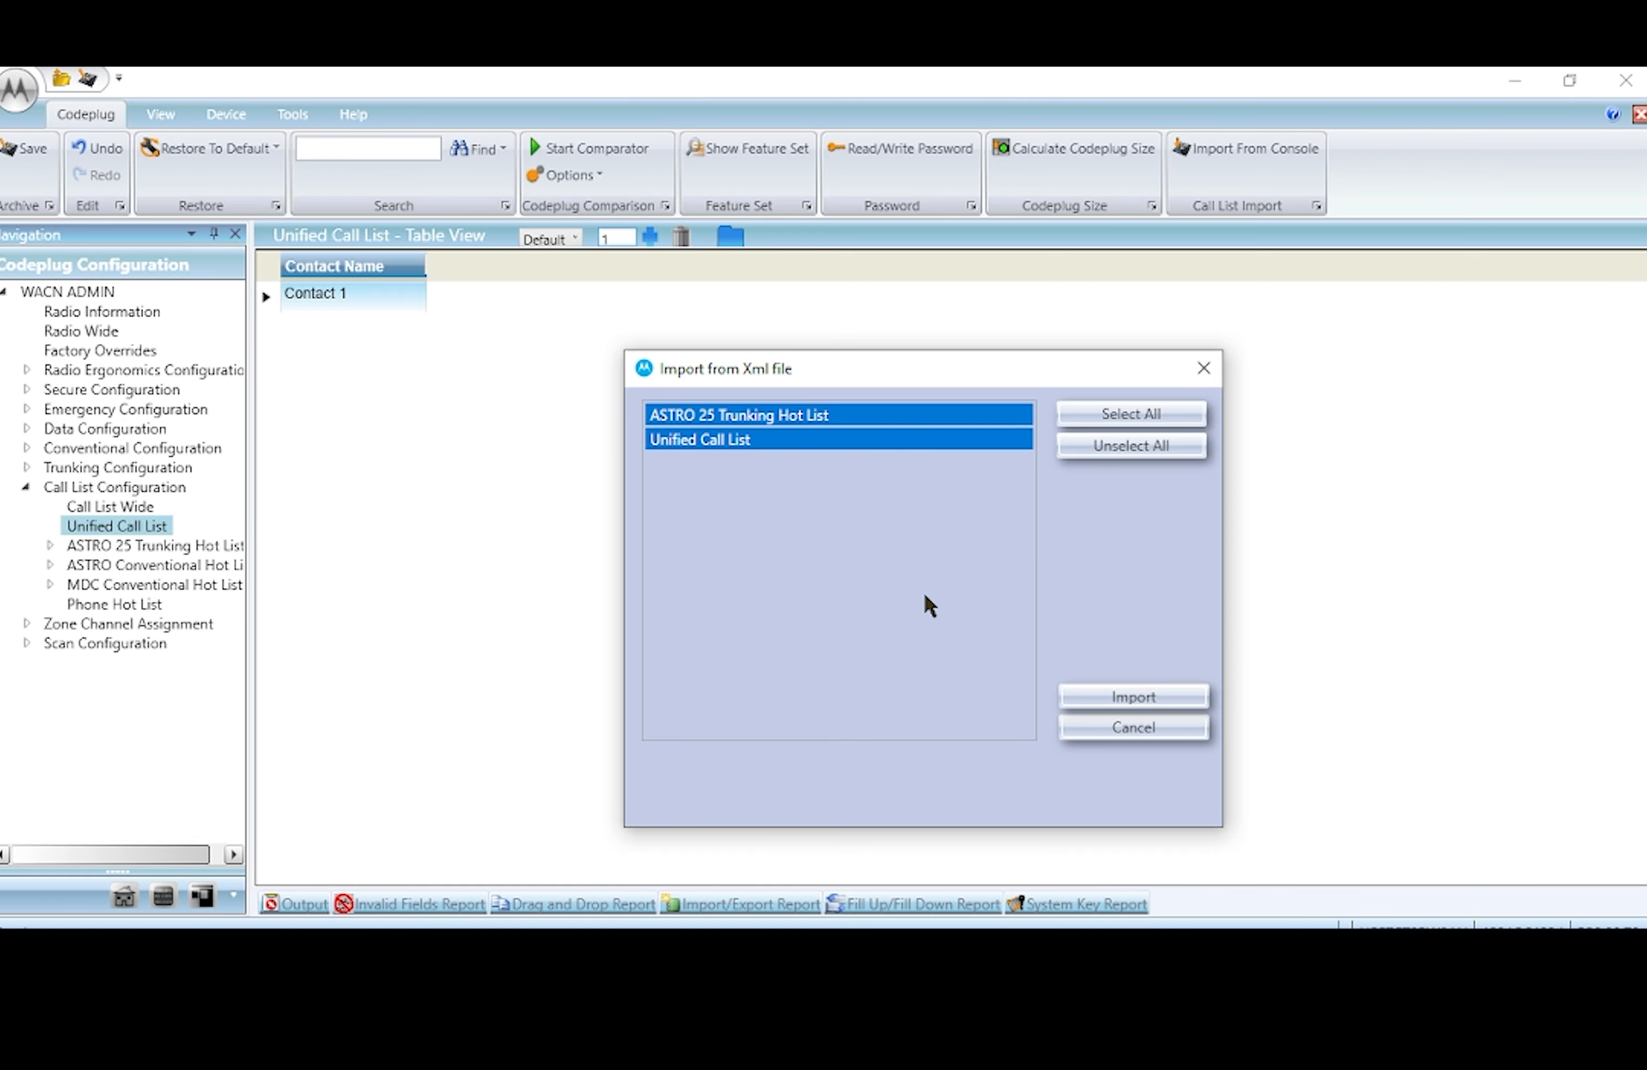
{"action": "left_click", "coordinate": [1108, 693]}
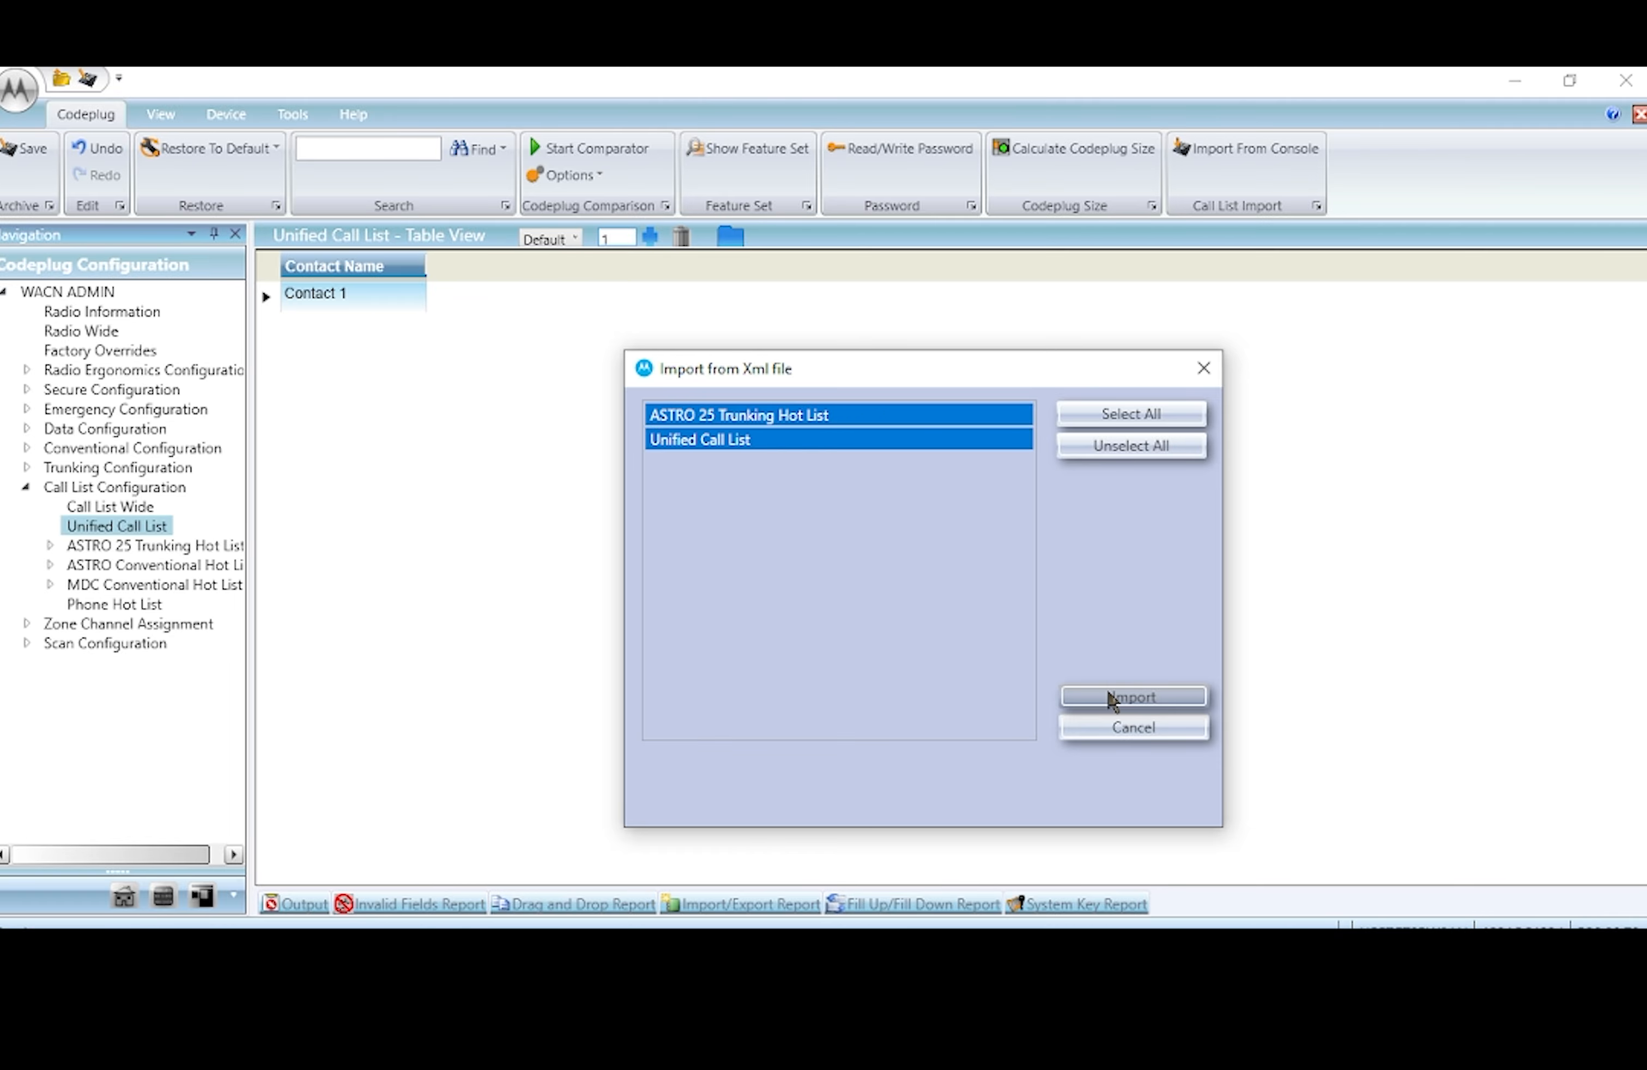
{"action": "left_click", "coordinate": [1112, 697]}
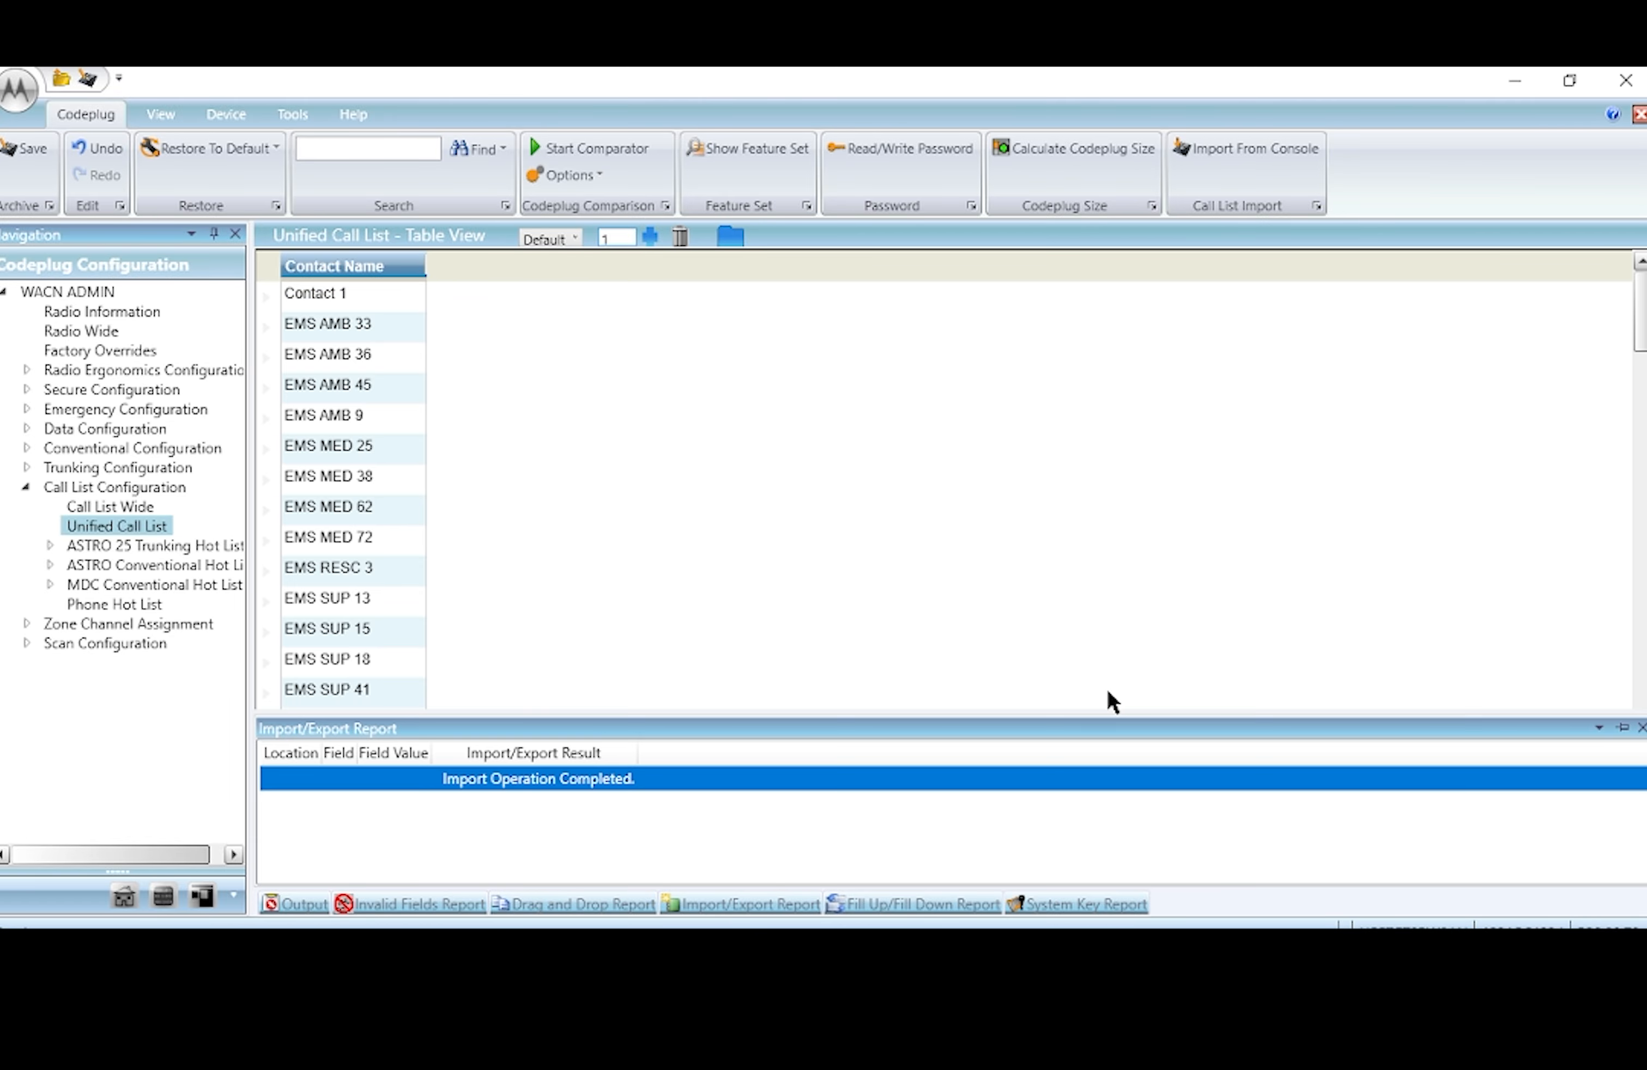
- Examine the imported Unified Call List contacts and the LIST 2 entry under ASTRO 25 Trunking Hot List, ending back on the Unified Call List
{"action": "scroll", "coordinate": [985, 560], "scroll_direction": "down", "scroll_amount": 10}
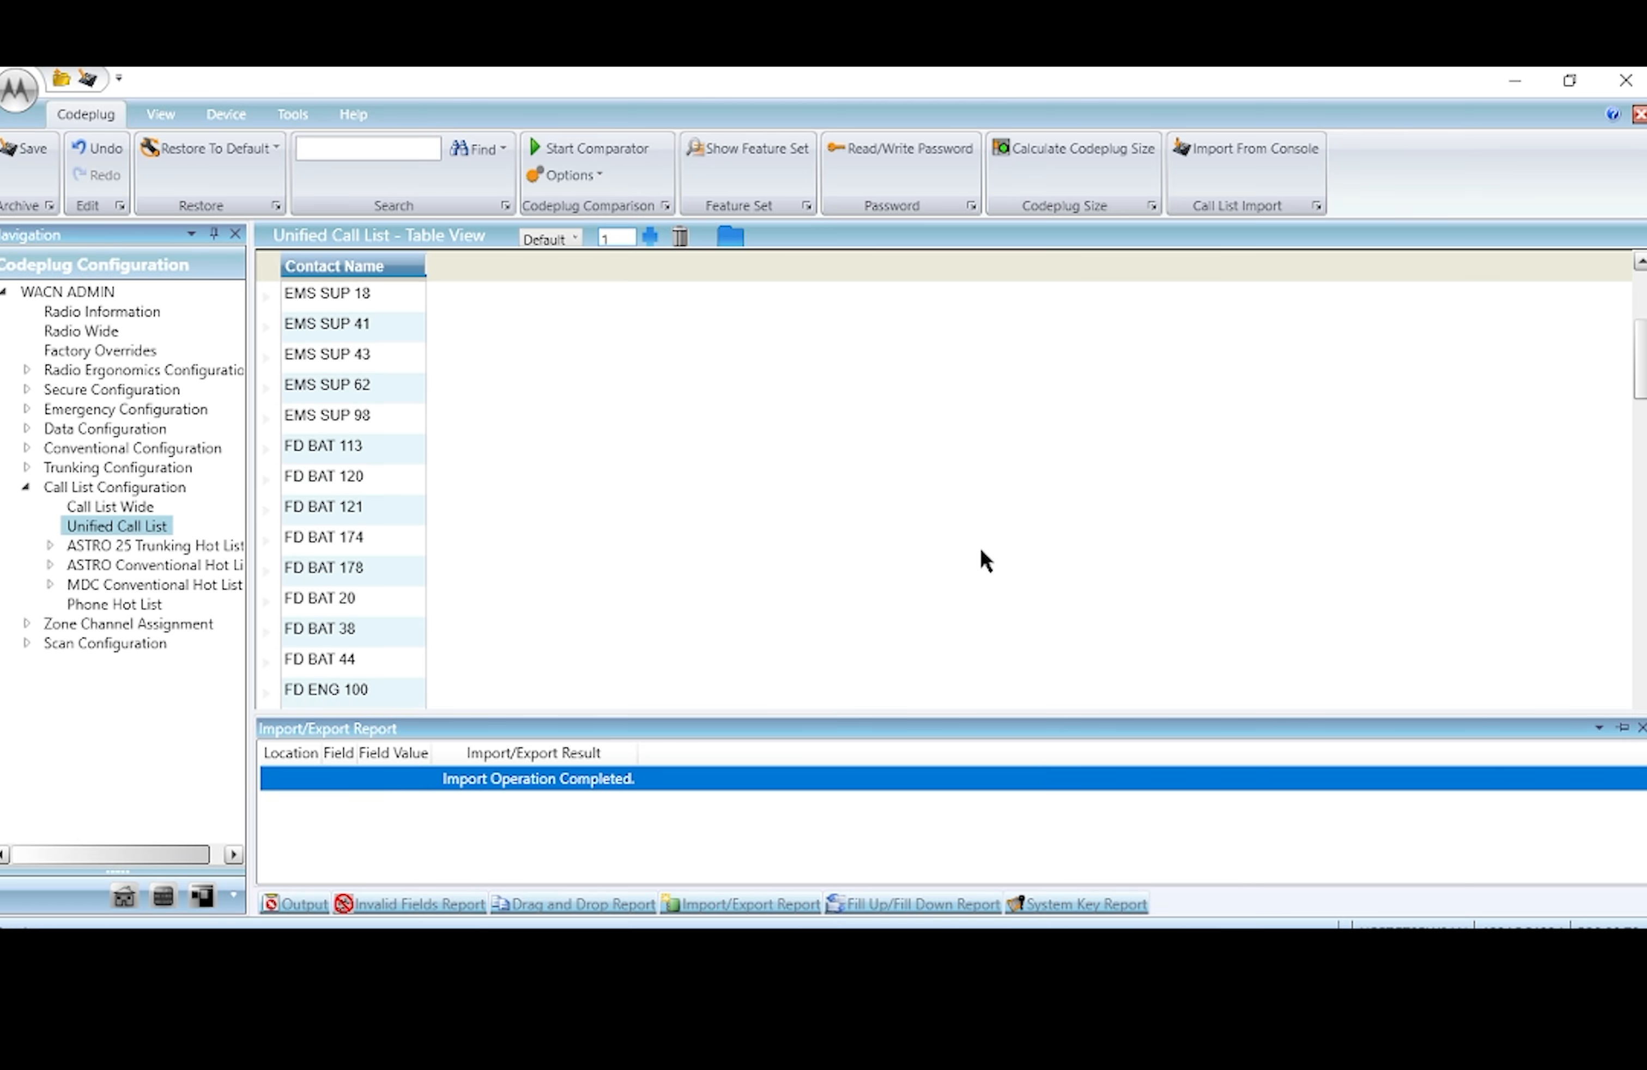
{"action": "scroll", "coordinate": [986, 560], "scroll_direction": "down", "scroll_amount": 3}
{"action": "scroll", "coordinate": [985, 560], "scroll_direction": "up", "scroll_amount": 9}
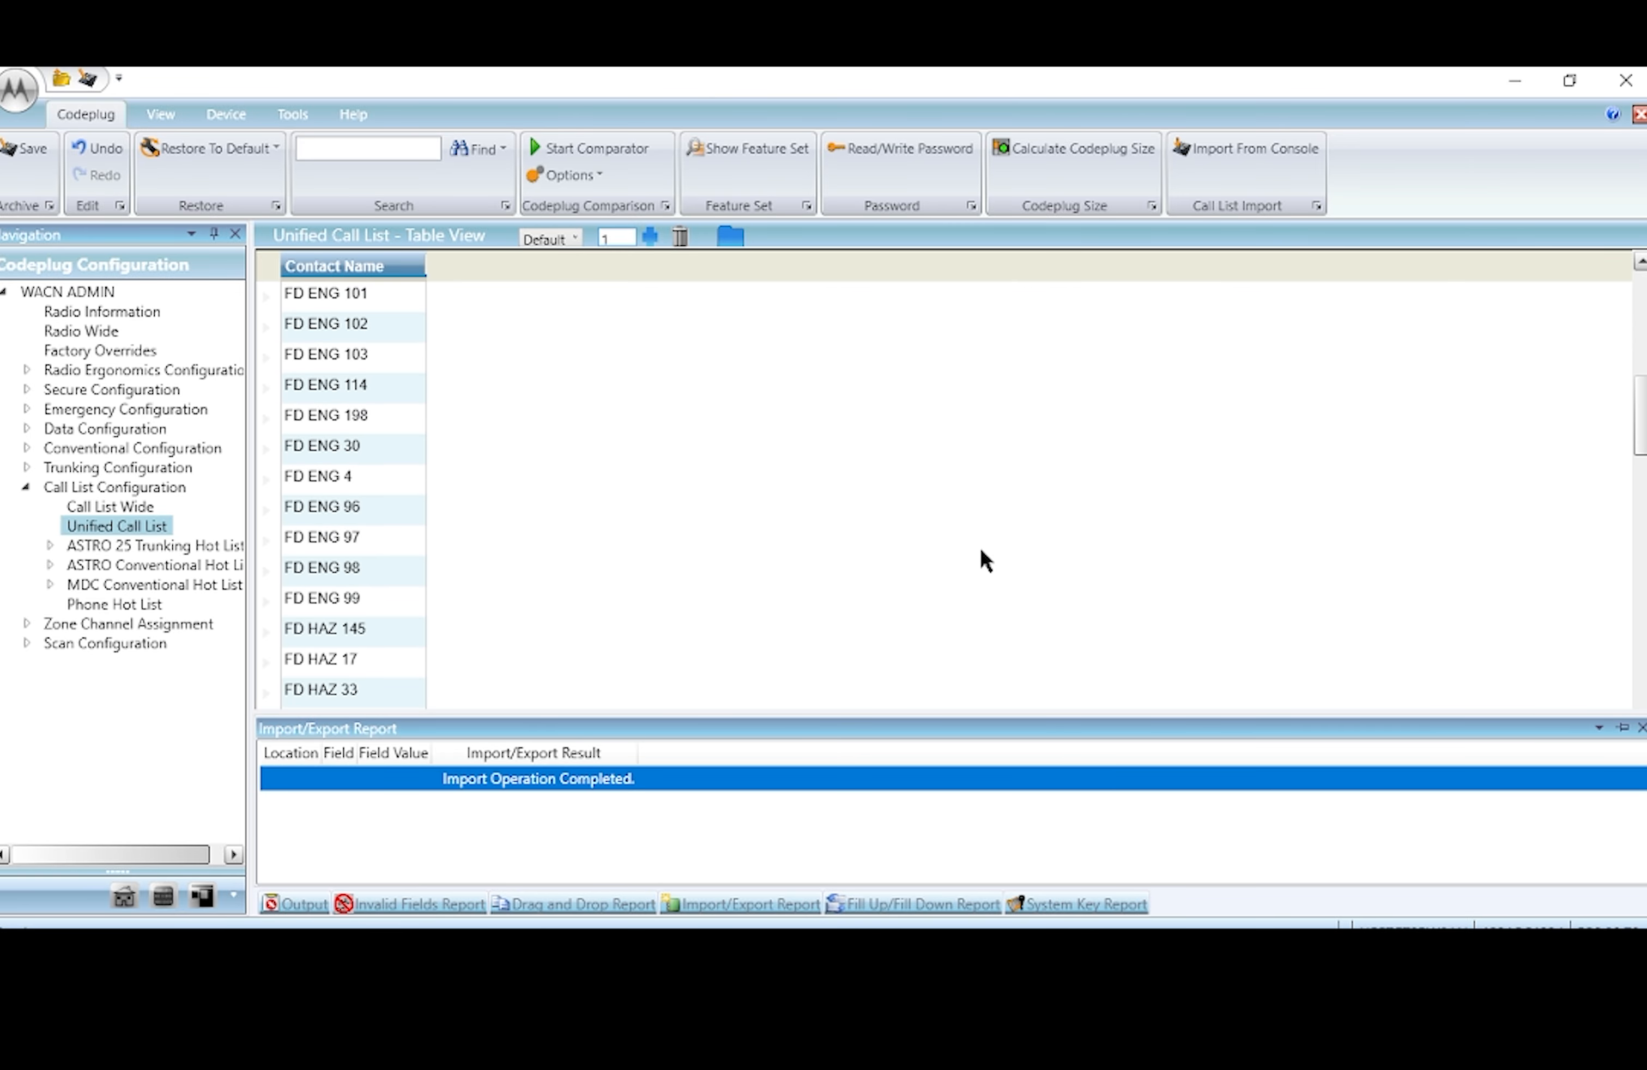
{"action": "scroll", "coordinate": [985, 560], "scroll_direction": "up", "scroll_amount": 2}
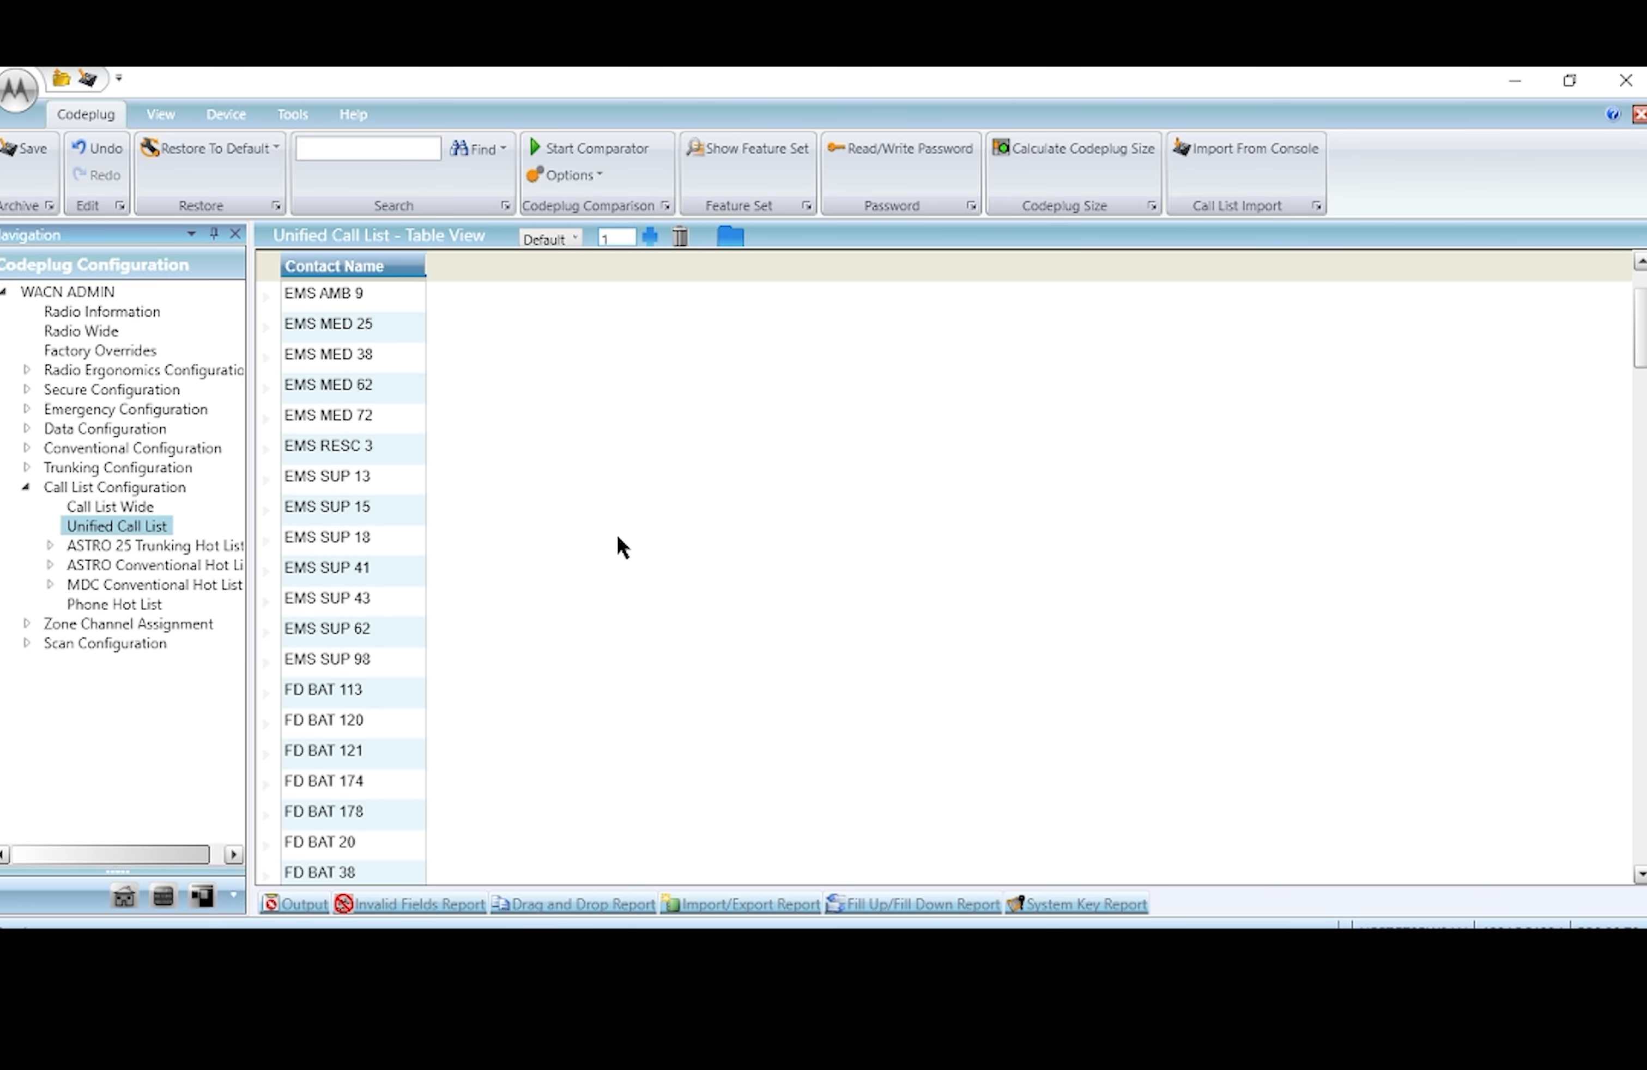
{"action": "left_click", "coordinate": [46, 544]}
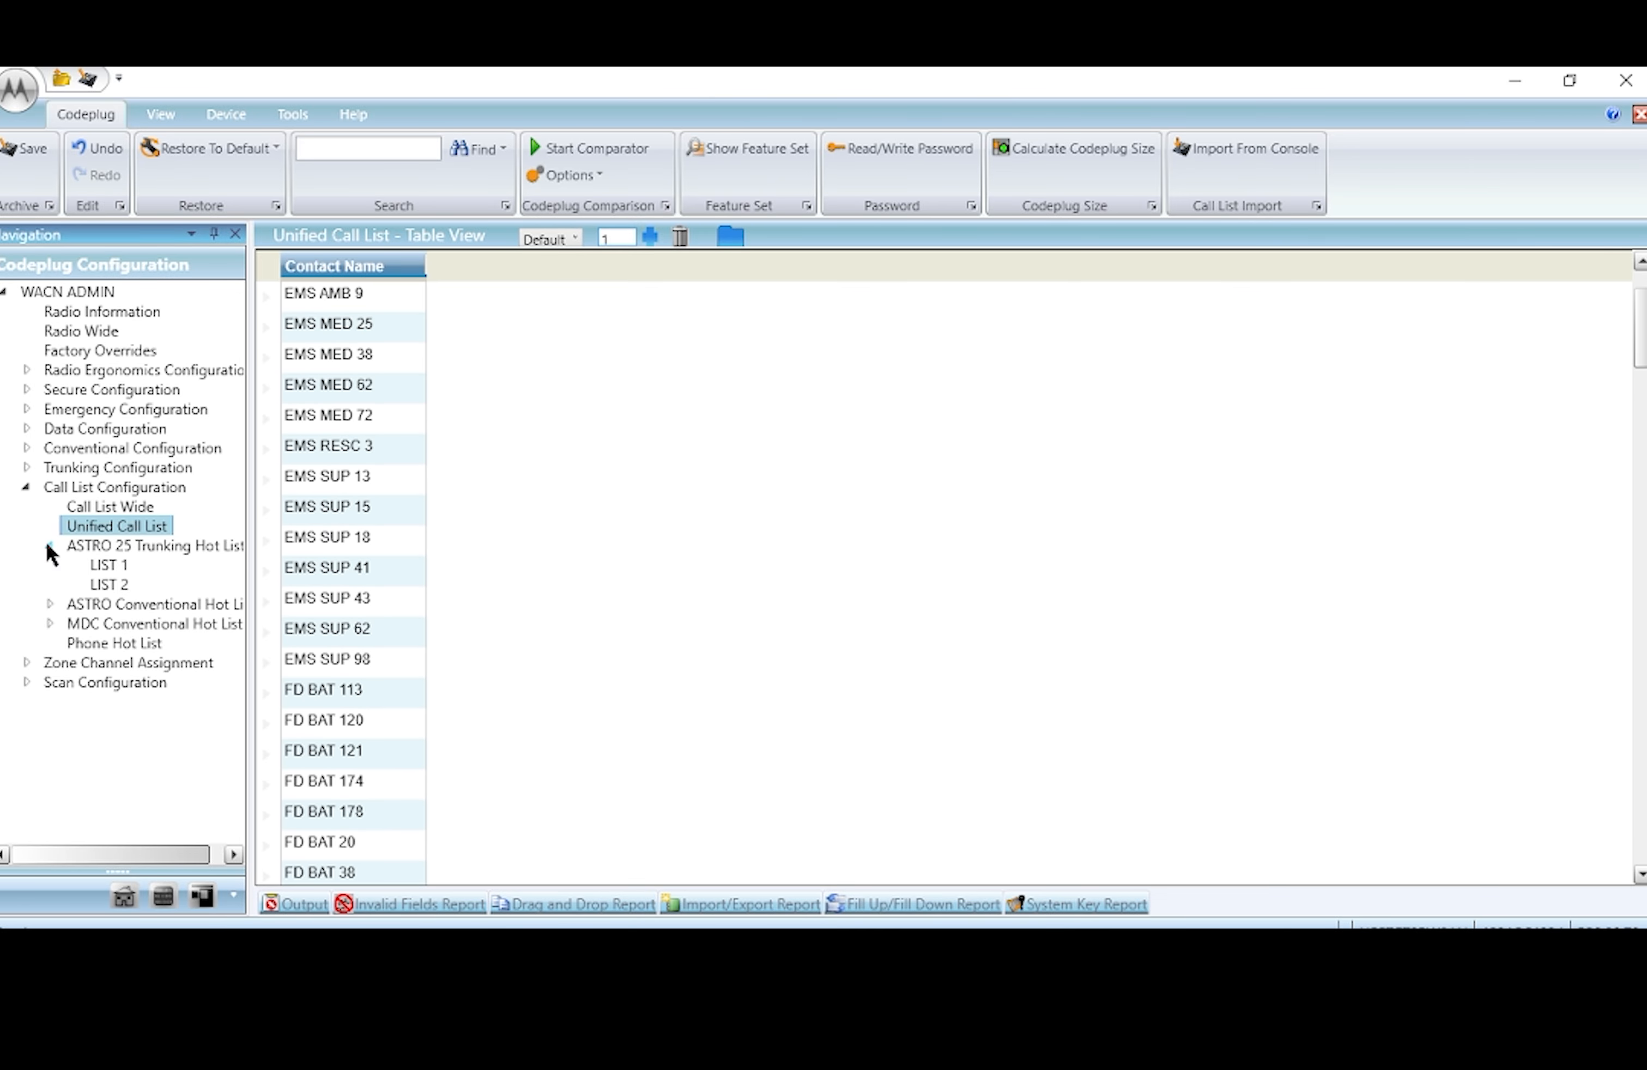
{"action": "left_click", "coordinate": [109, 584]}
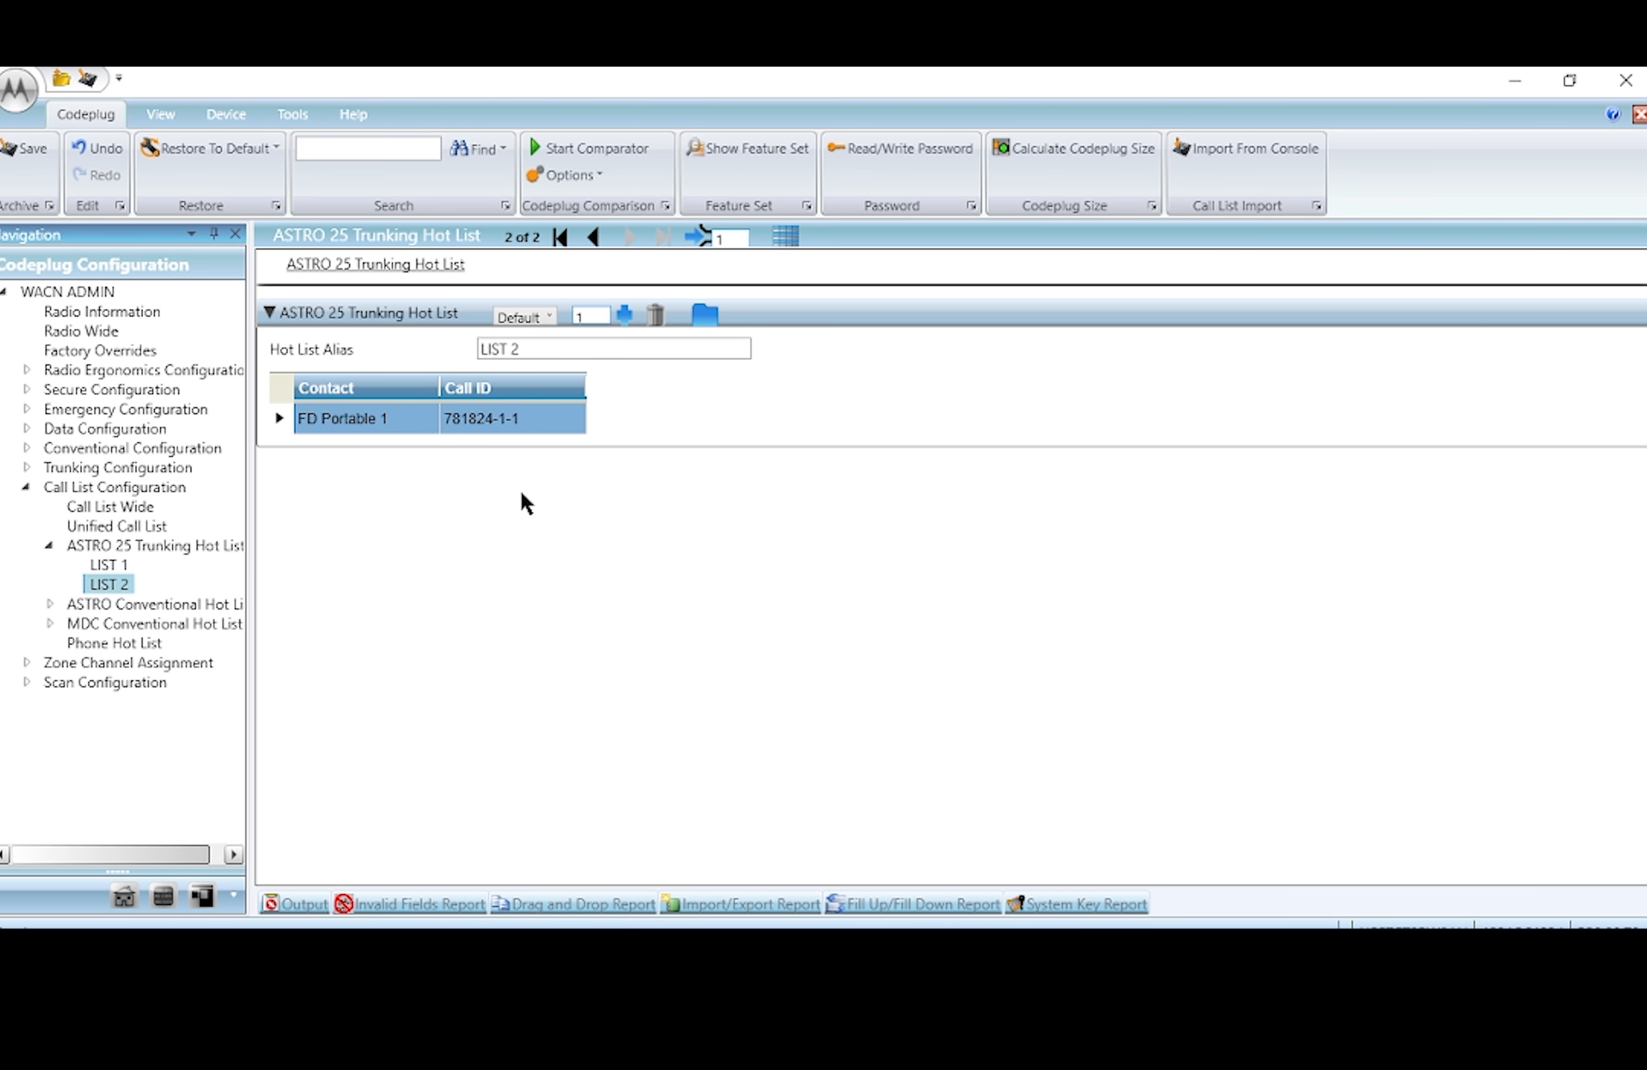
{"action": "left_click", "coordinate": [333, 421]}
{"action": "left_click", "coordinate": [132, 513]}
{"action": "left_click", "coordinate": [133, 528]}
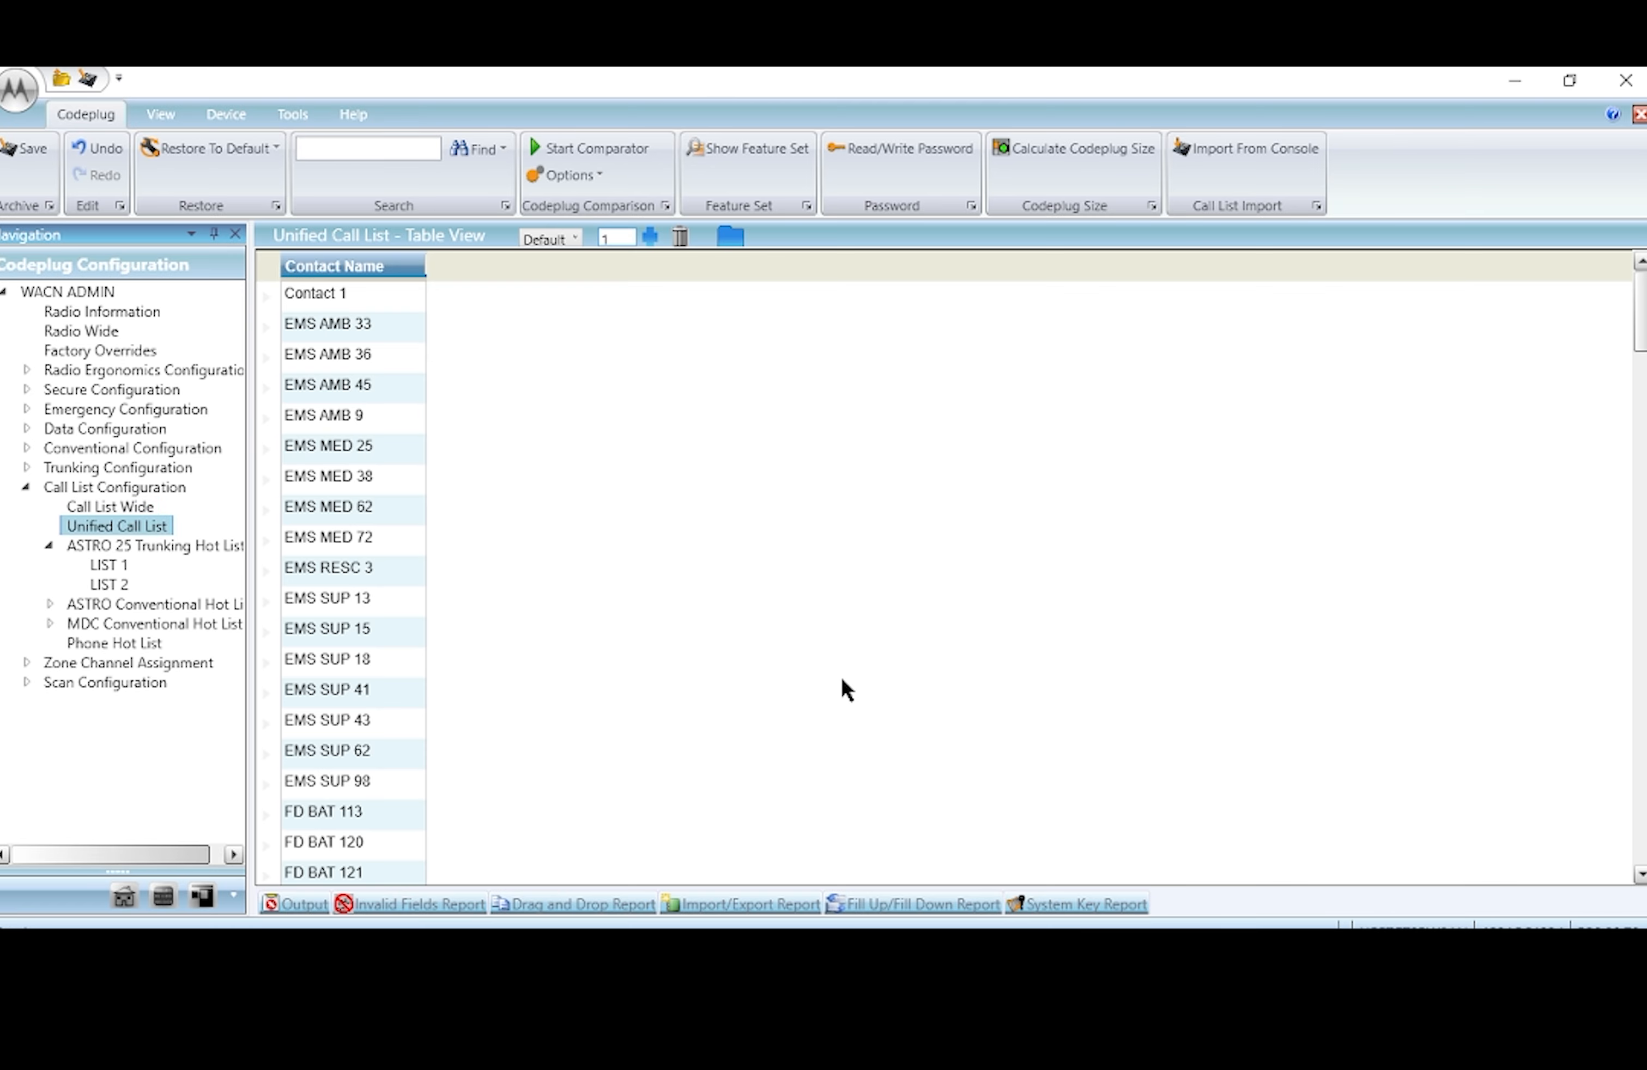